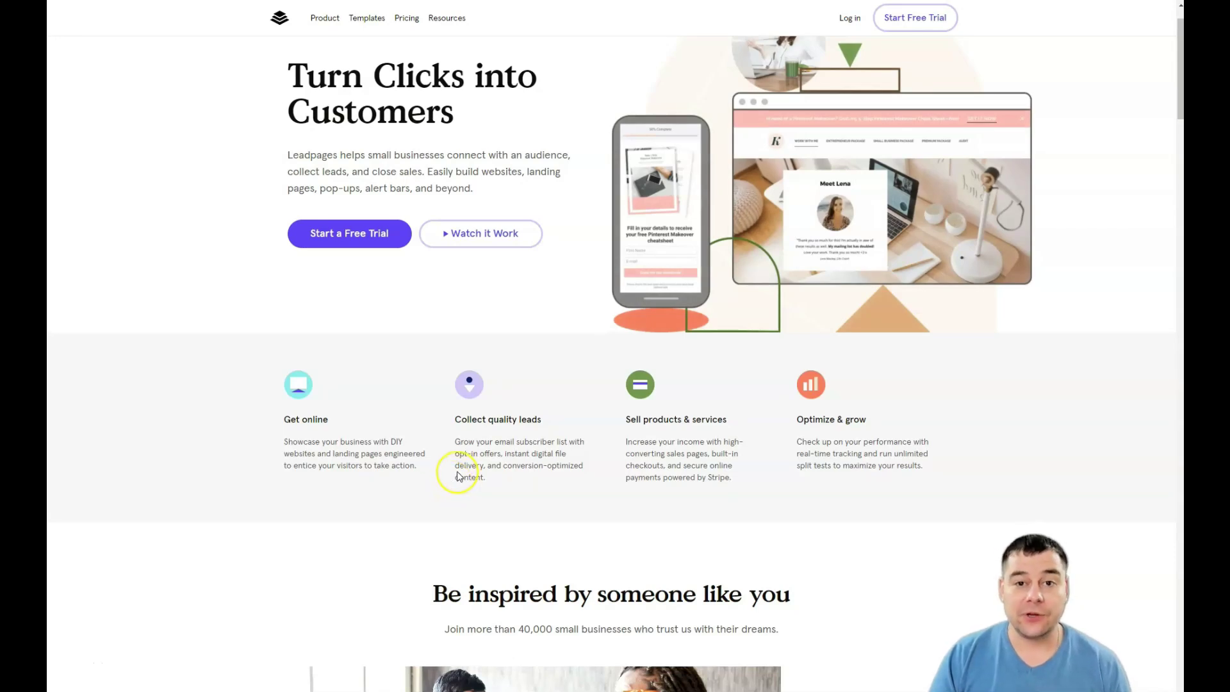
pyautogui.scroll(-1, 451, 484)
pyautogui.scroll(-2, 458, 476)
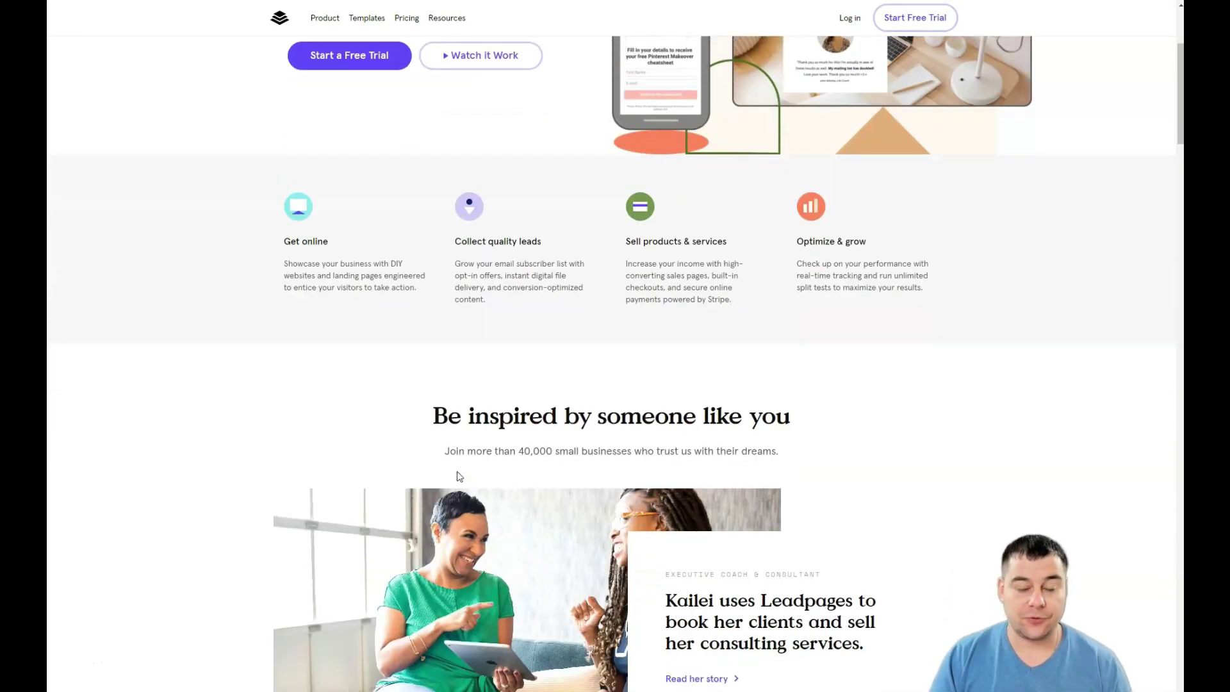
pyautogui.scroll(-2, 458, 475)
pyautogui.scroll(-1, 456, 472)
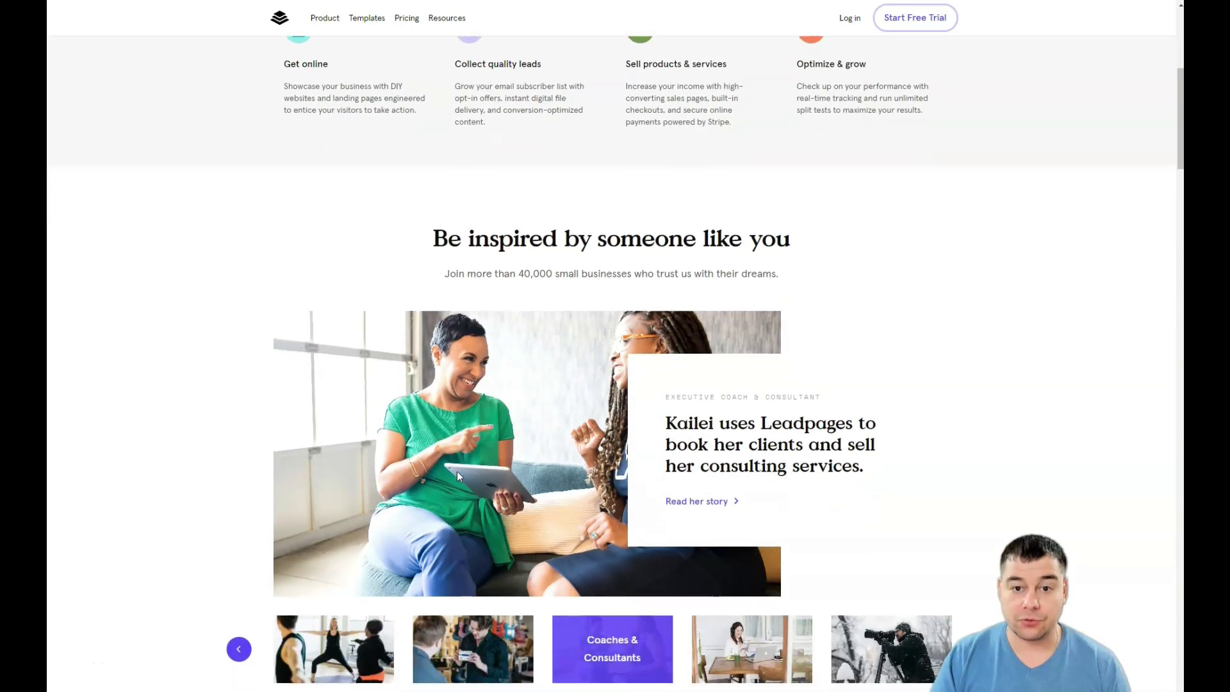
pyautogui.scroll(-1, 456, 471)
pyautogui.scroll(-2, 456, 472)
pyautogui.scroll(-1, 456, 471)
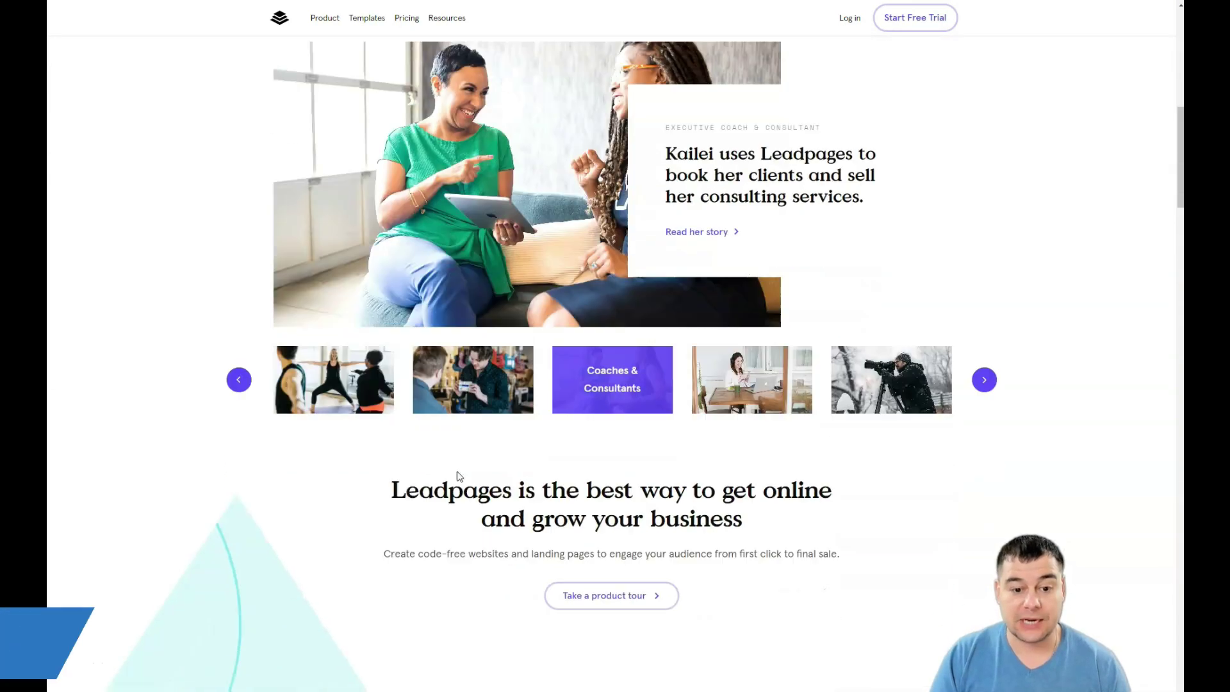
pyautogui.scroll(-2, 458, 473)
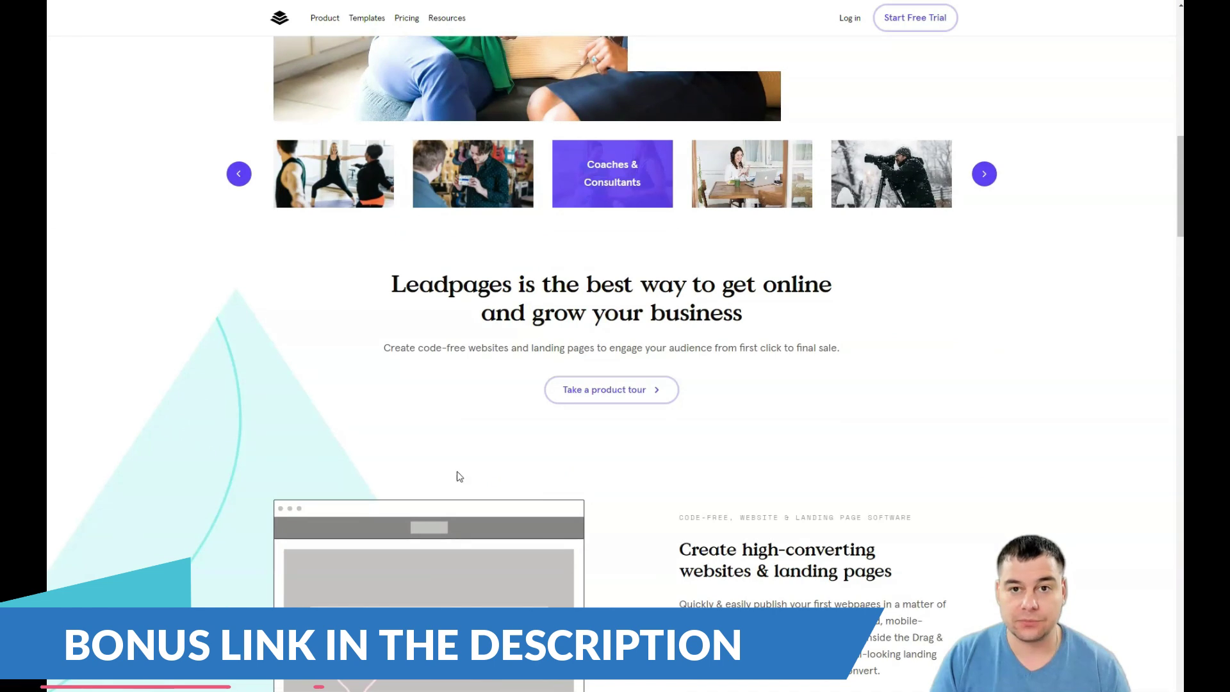
pyautogui.scroll(-1, 459, 476)
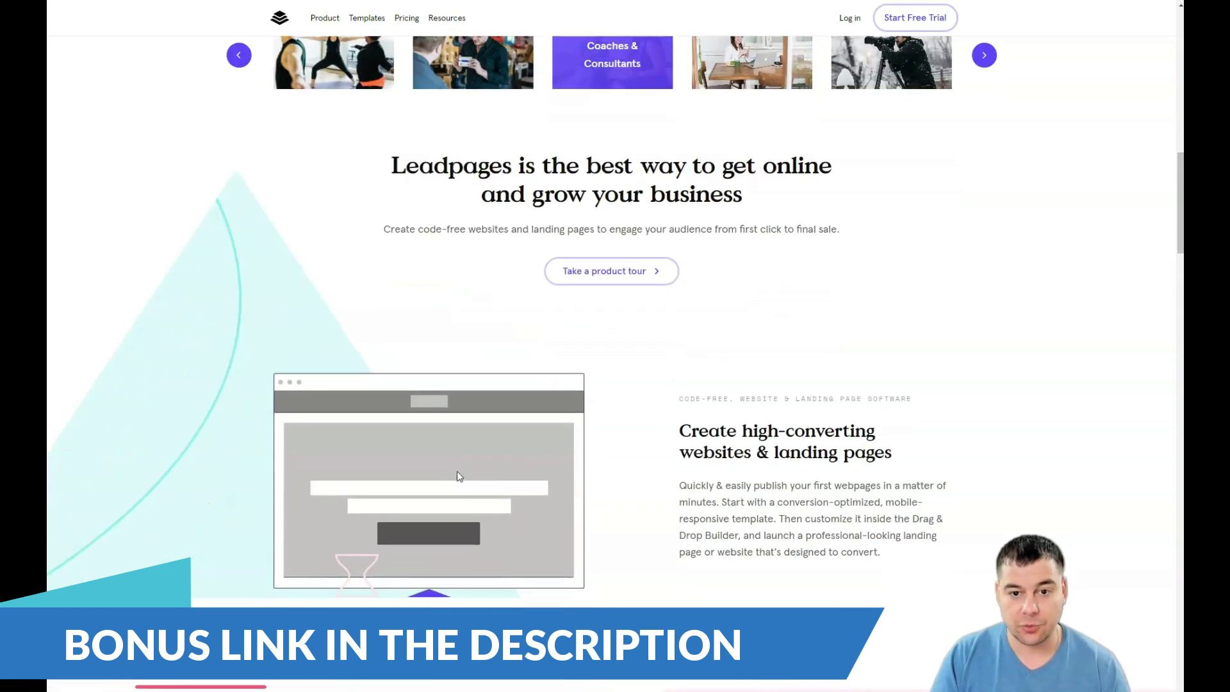
pyautogui.scroll(-2, 459, 476)
pyautogui.scroll(-2, 459, 476)
pyautogui.scroll(-1, 458, 476)
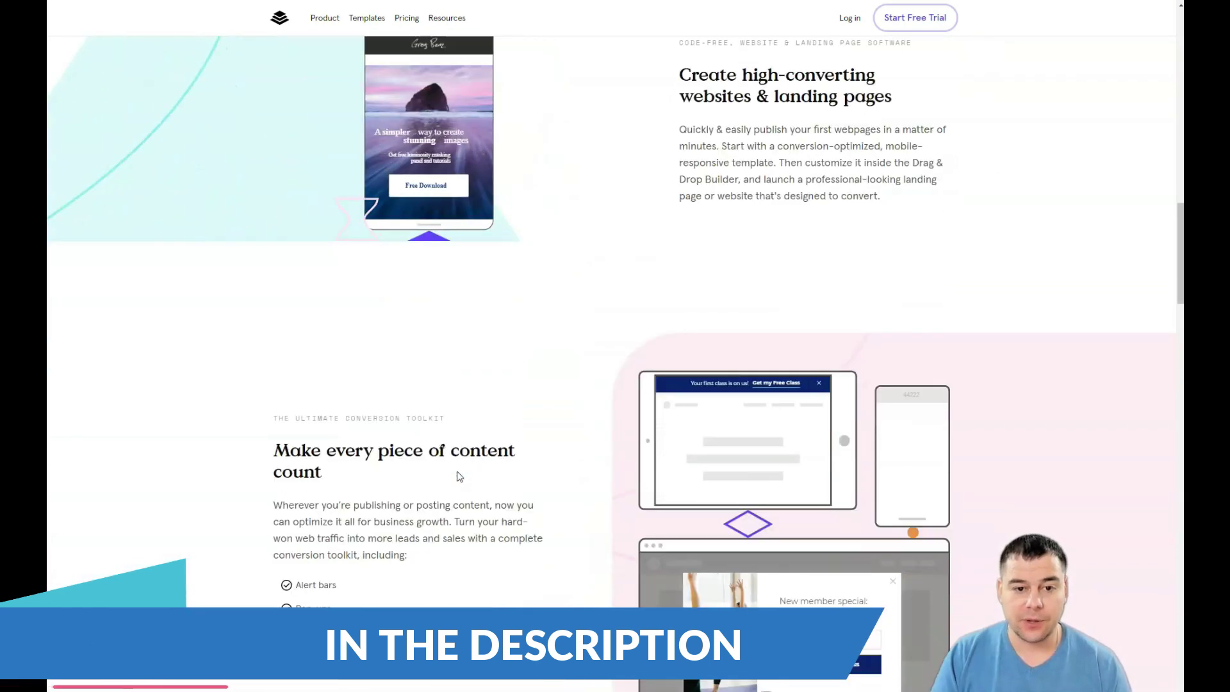
pyautogui.scroll(-2, 458, 475)
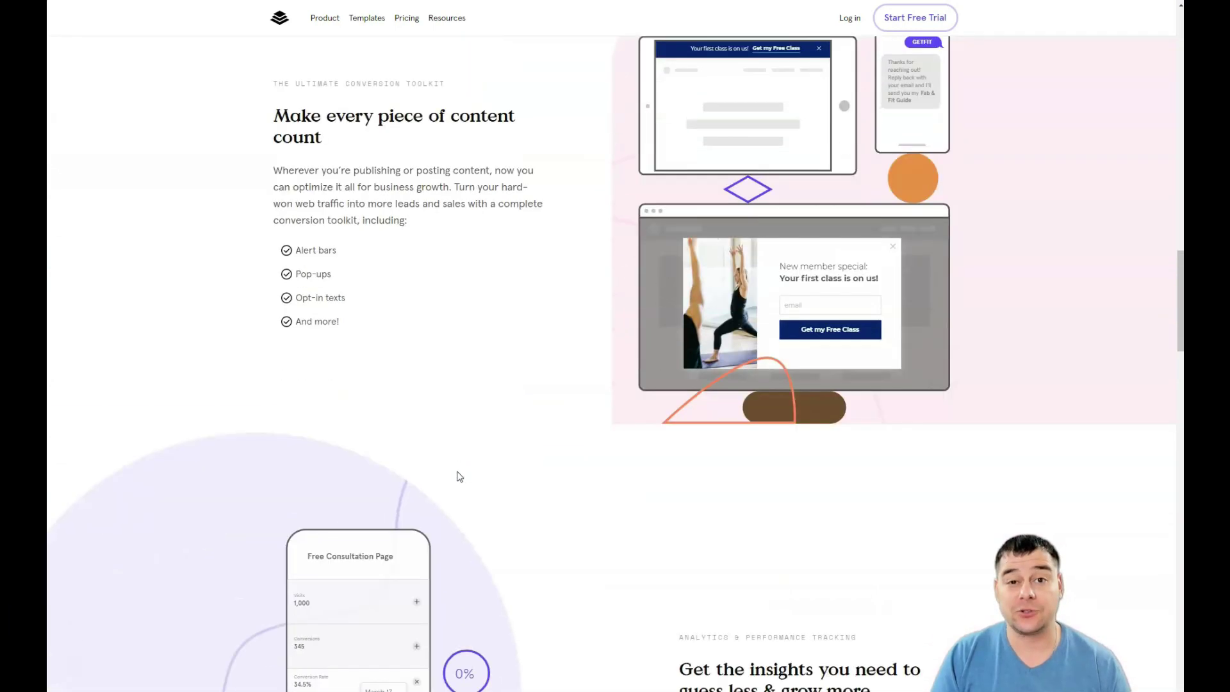
pyautogui.scroll(-1, 458, 476)
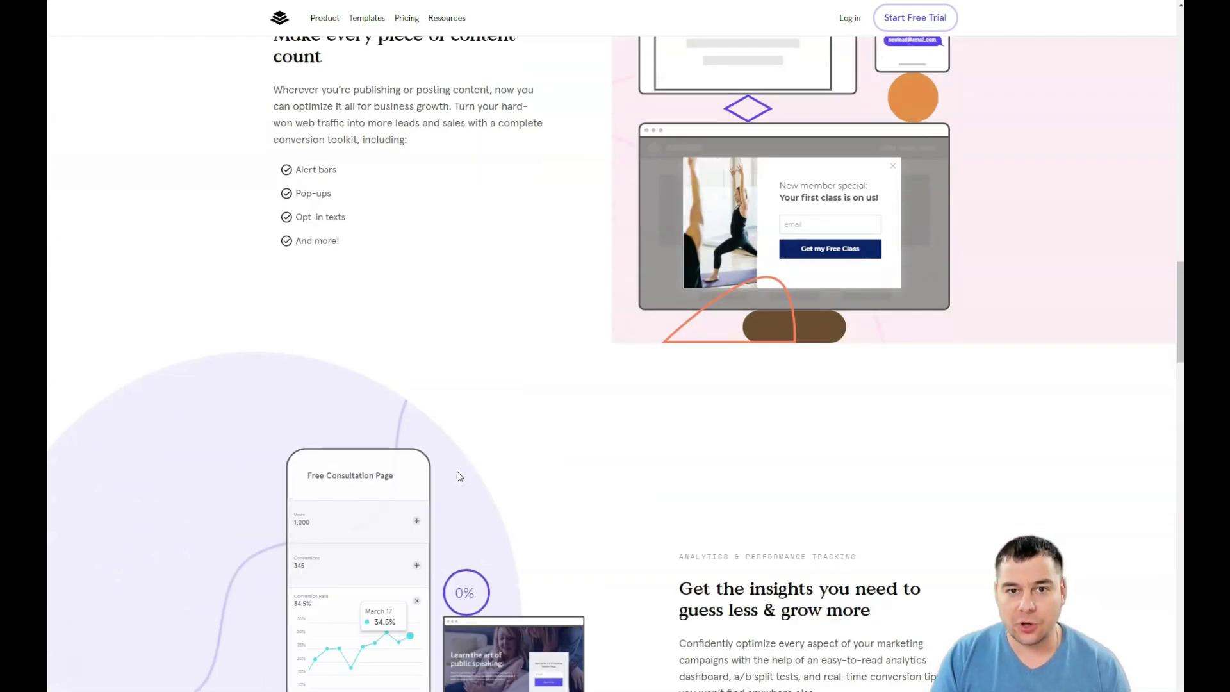
pyautogui.scroll(-2, 457, 475)
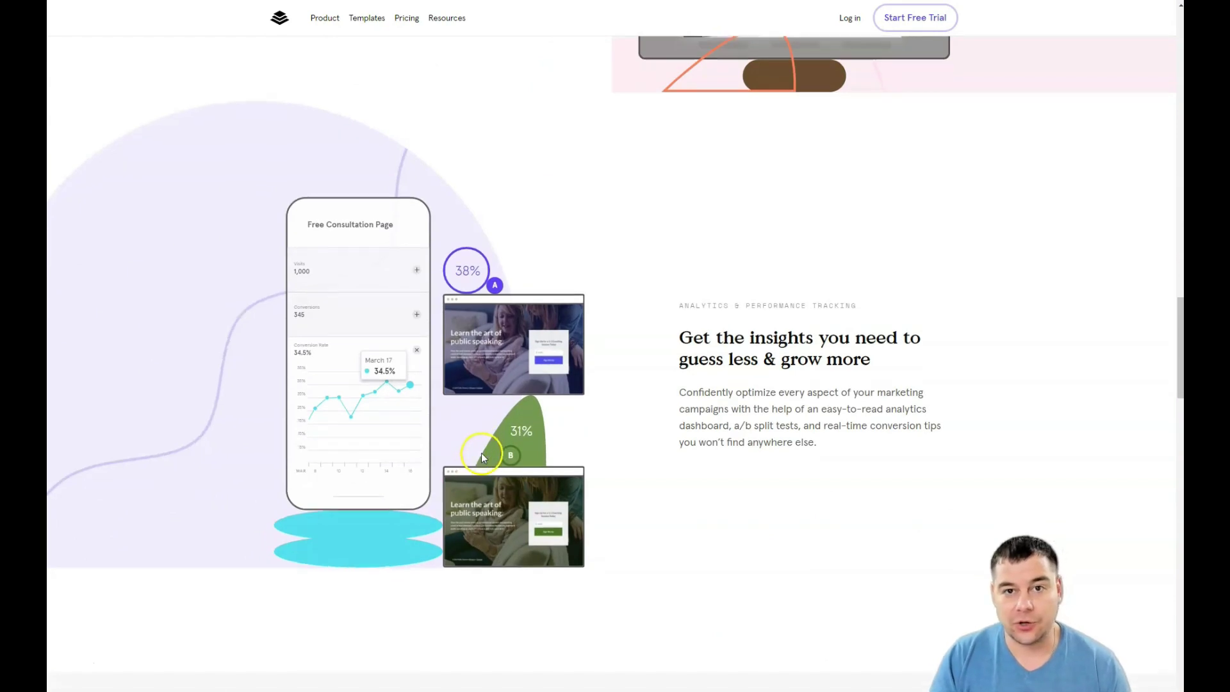
pyautogui.scroll(-1, 486, 438)
pyautogui.scroll(-2, 495, 417)
pyautogui.scroll(-1, 495, 418)
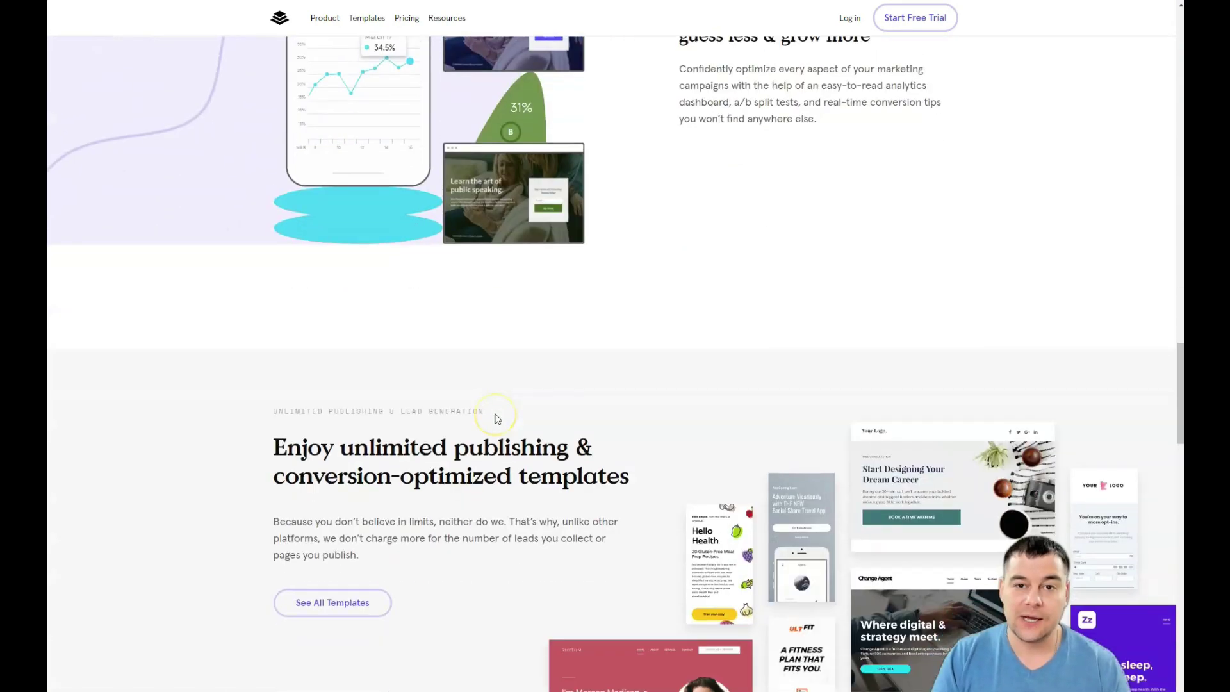
pyautogui.scroll(-2, 495, 418)
pyautogui.scroll(-1, 496, 419)
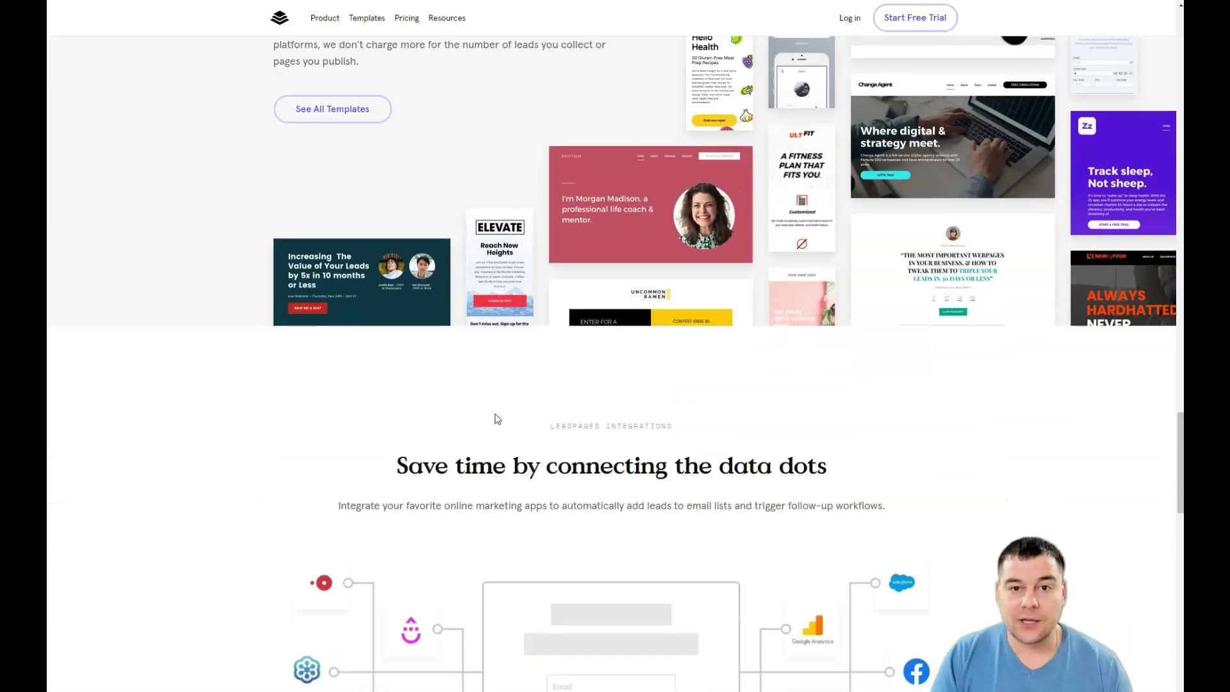
pyautogui.scroll(-1, 497, 418)
pyautogui.scroll(-2, 495, 418)
pyautogui.scroll(-2, 496, 419)
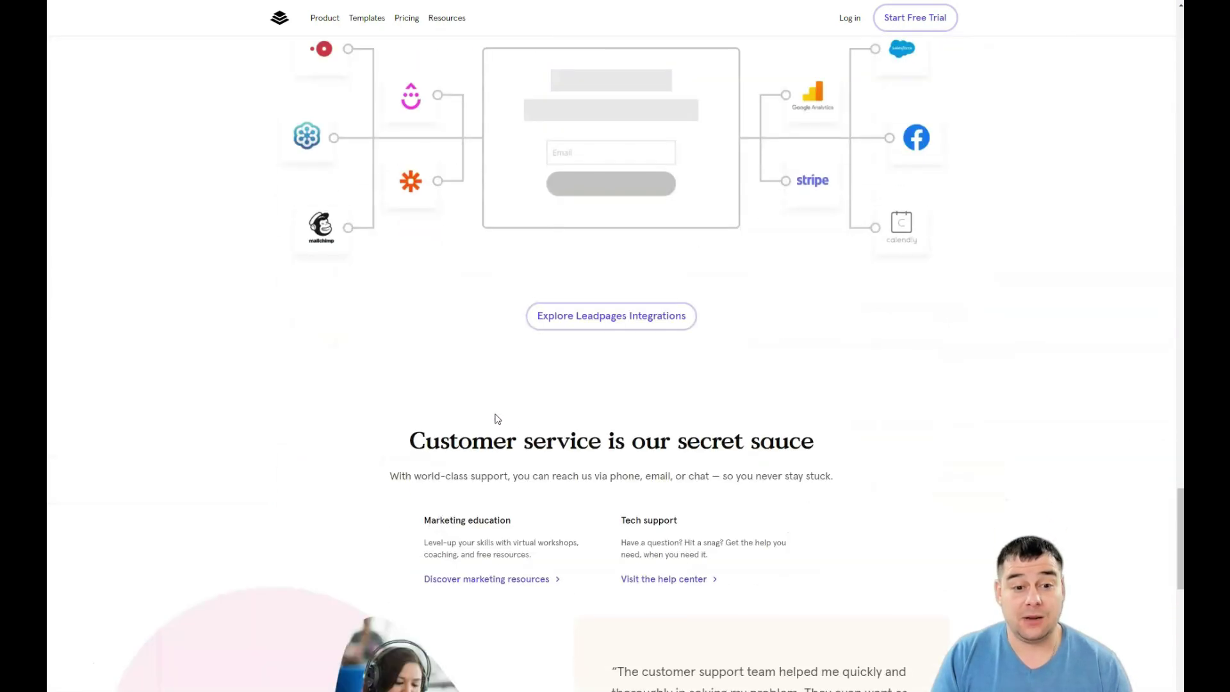
pyautogui.scroll(-2, 496, 417)
pyautogui.scroll(-2, 496, 418)
pyautogui.scroll(-1, 496, 418)
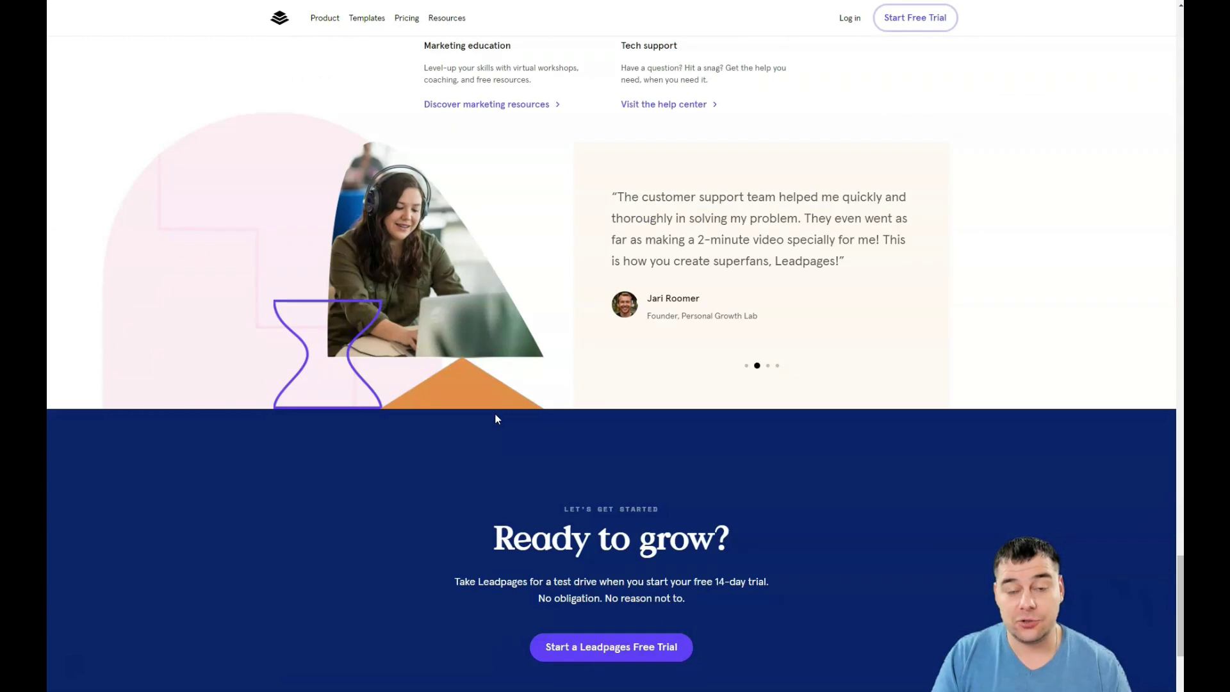
pyautogui.scroll(-2, 497, 418)
pyautogui.scroll(-1, 495, 418)
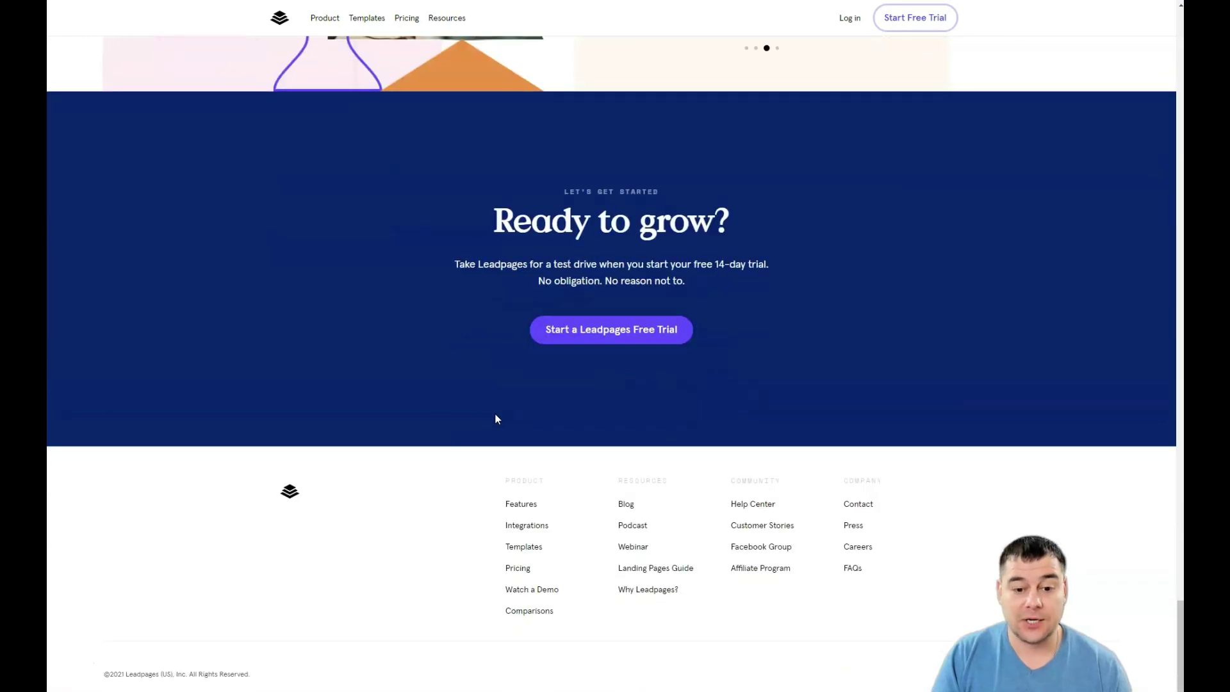
pyautogui.scroll(3, 496, 418)
pyautogui.scroll(2, 496, 418)
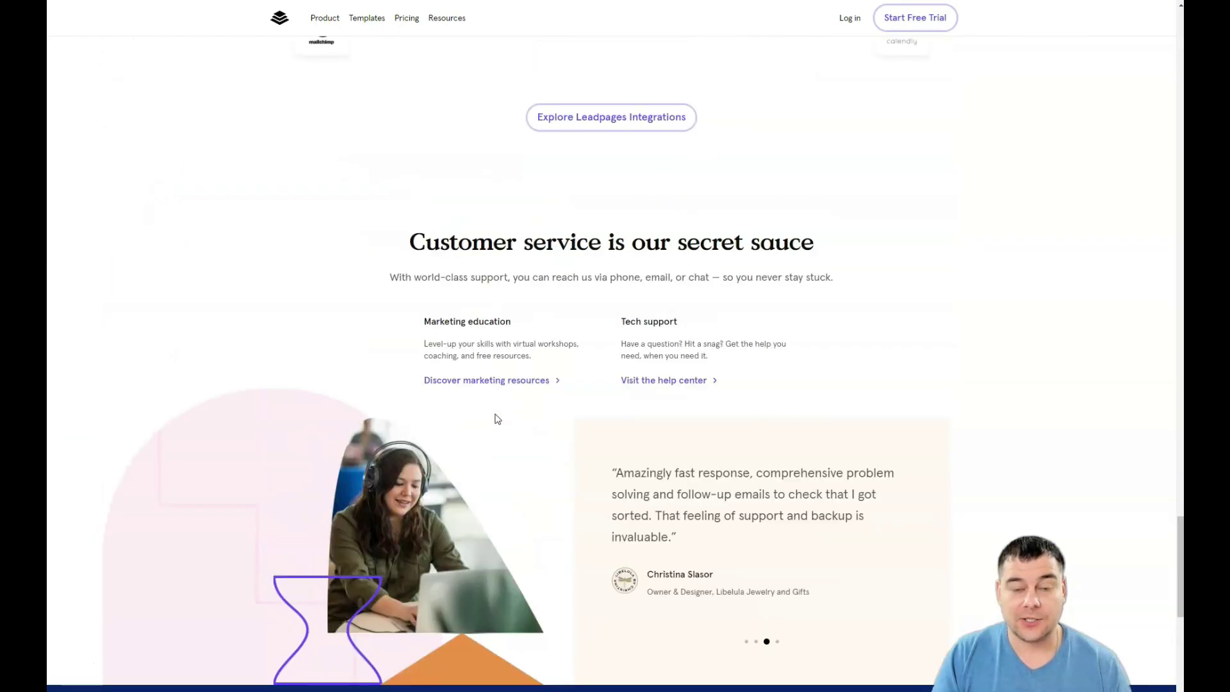
pyautogui.scroll(2, 496, 419)
pyautogui.scroll(2, 496, 418)
pyautogui.scroll(3, 496, 418)
pyautogui.scroll(2, 495, 418)
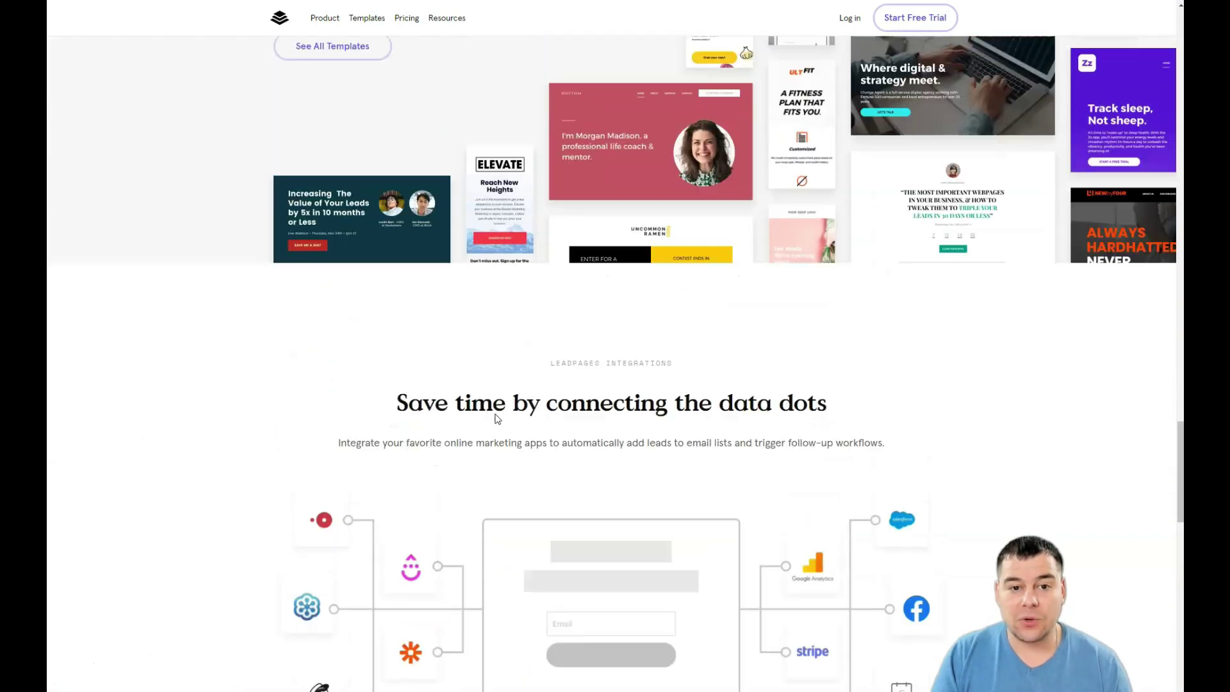
pyautogui.scroll(1, 495, 418)
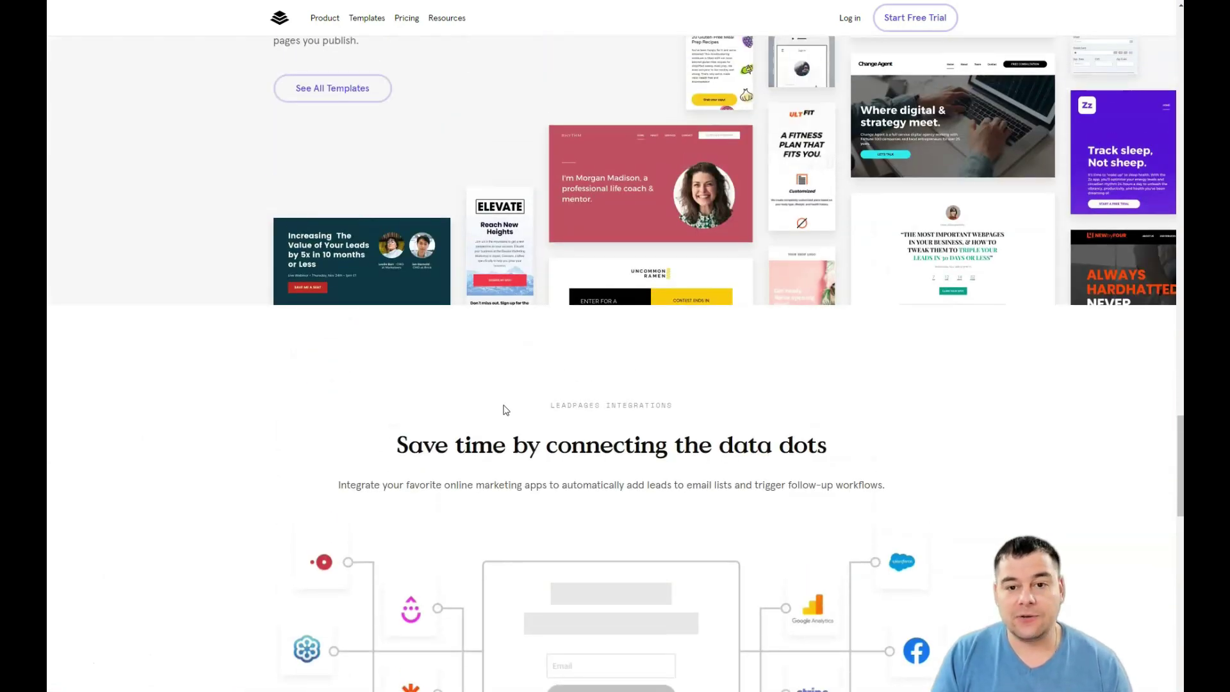
pyautogui.scroll(1, 503, 411)
pyautogui.scroll(3, 507, 411)
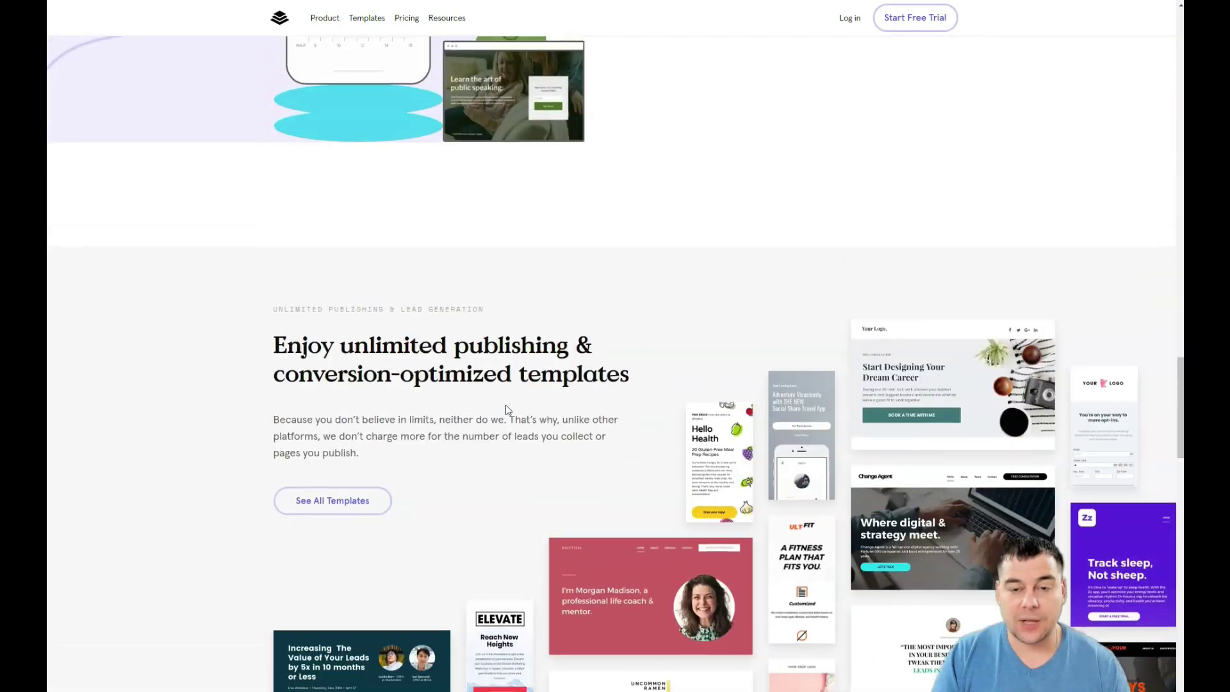
pyautogui.scroll(3, 507, 411)
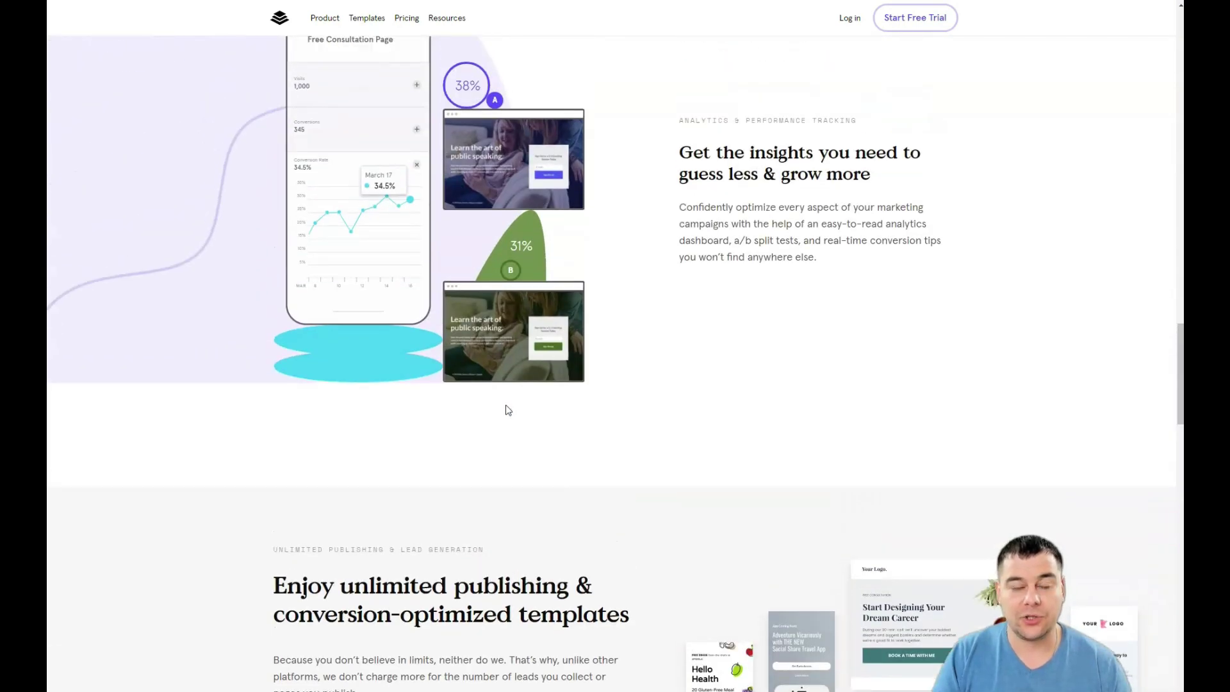
pyautogui.scroll(1, 507, 410)
pyautogui.scroll(1, 507, 411)
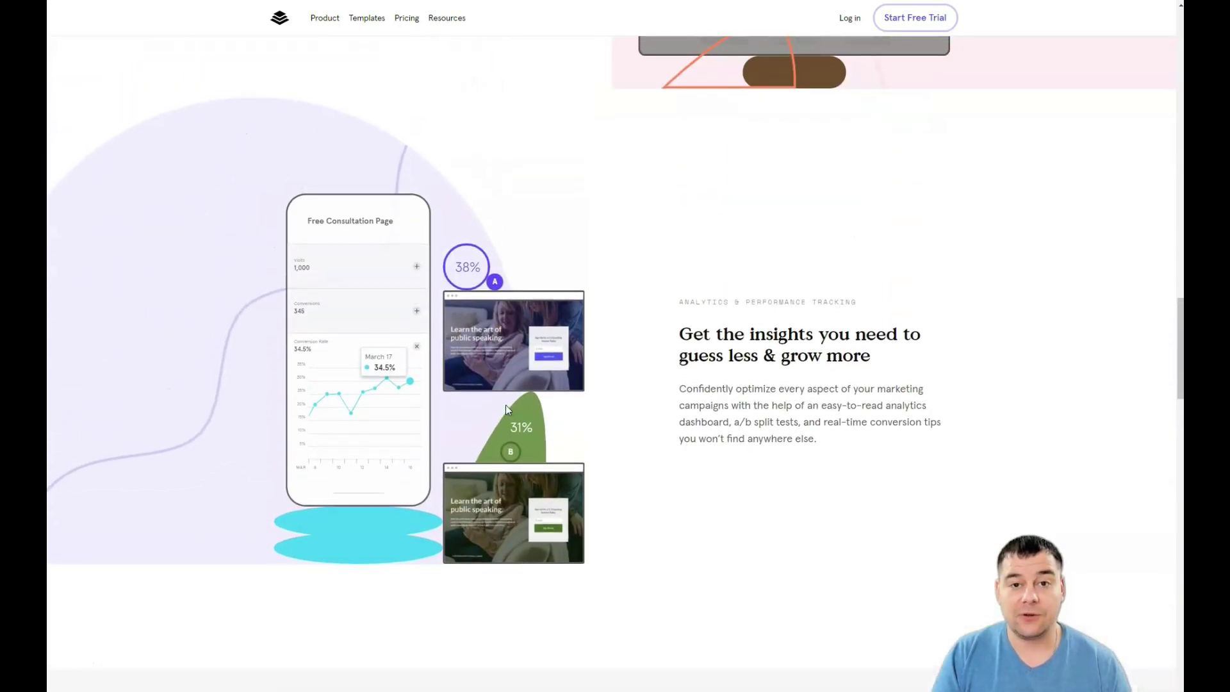
pyautogui.scroll(1, 506, 410)
pyautogui.scroll(1, 506, 411)
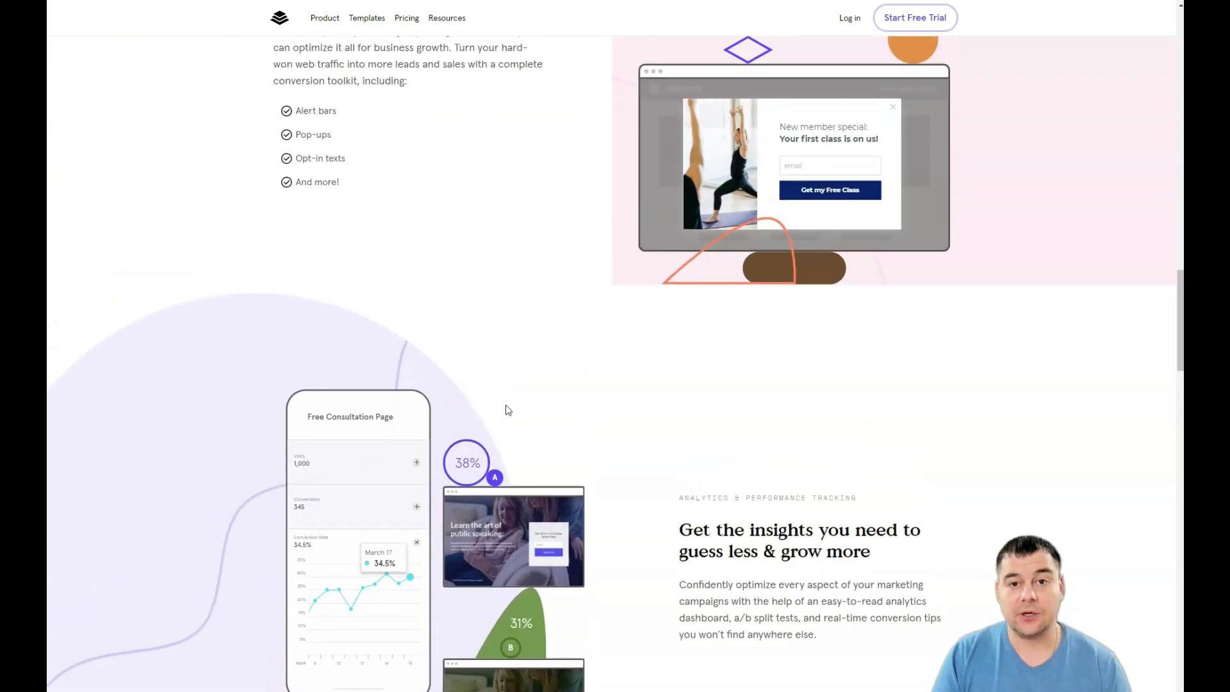
pyautogui.scroll(1, 507, 411)
pyautogui.scroll(1, 506, 411)
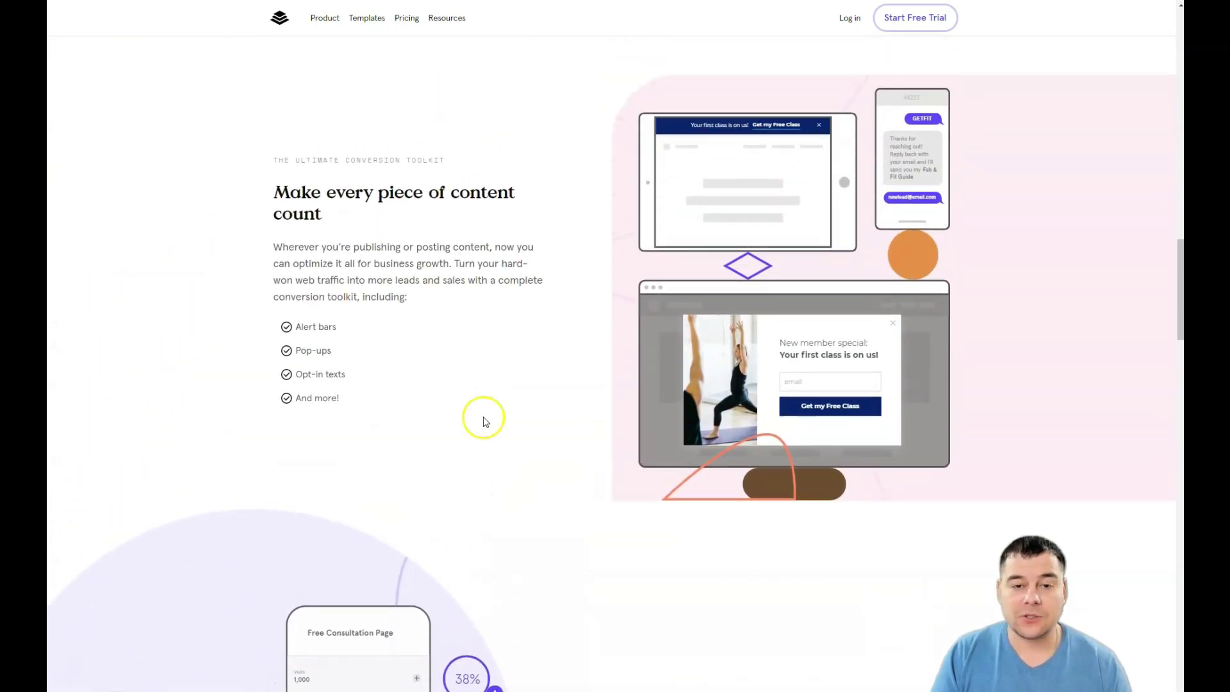
pyautogui.scroll(1, 494, 404)
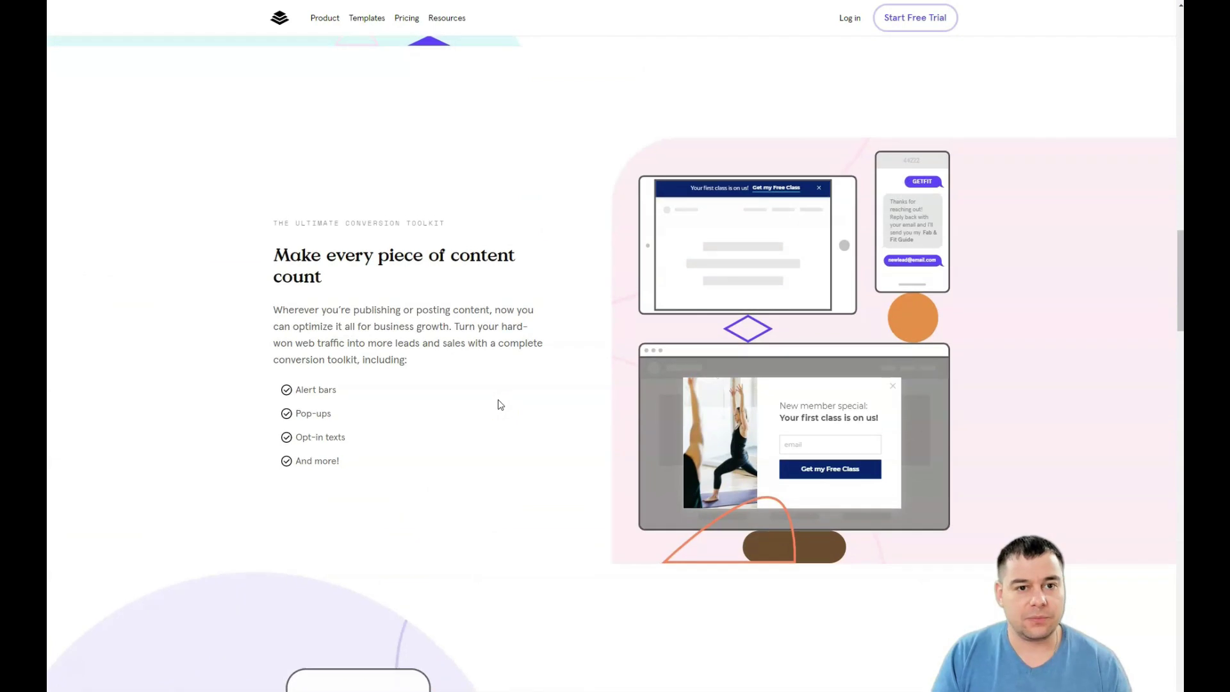
pyautogui.scroll(1, 497, 404)
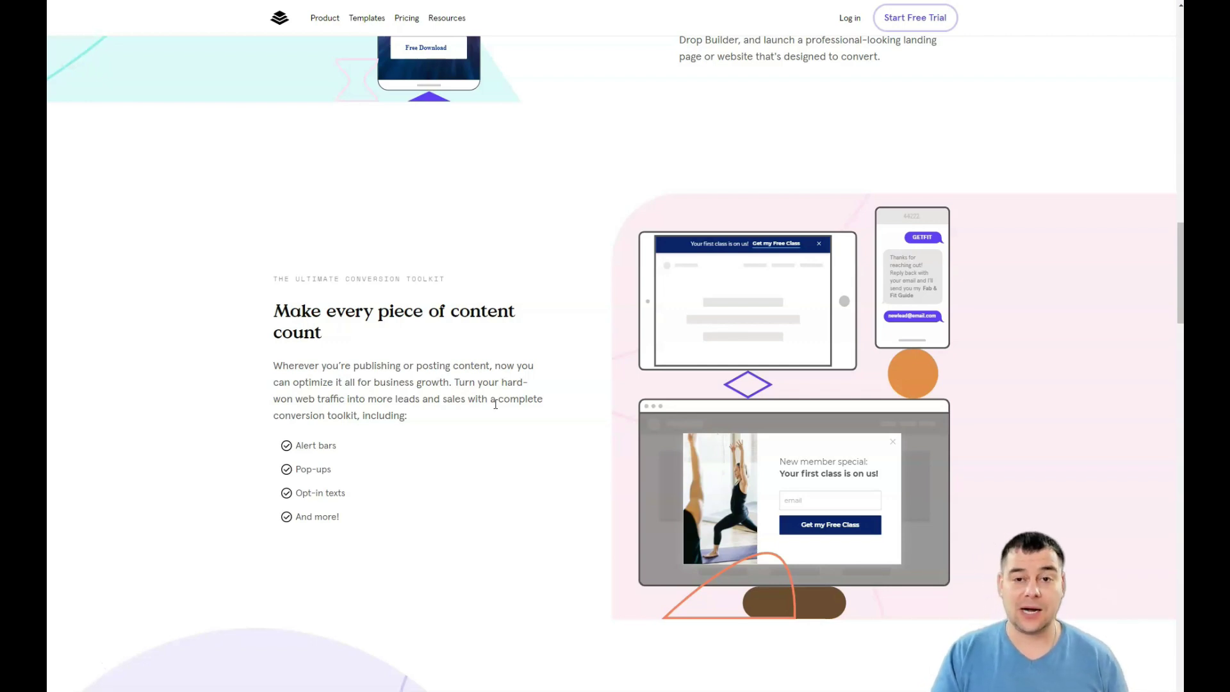
pyautogui.scroll(1, 495, 405)
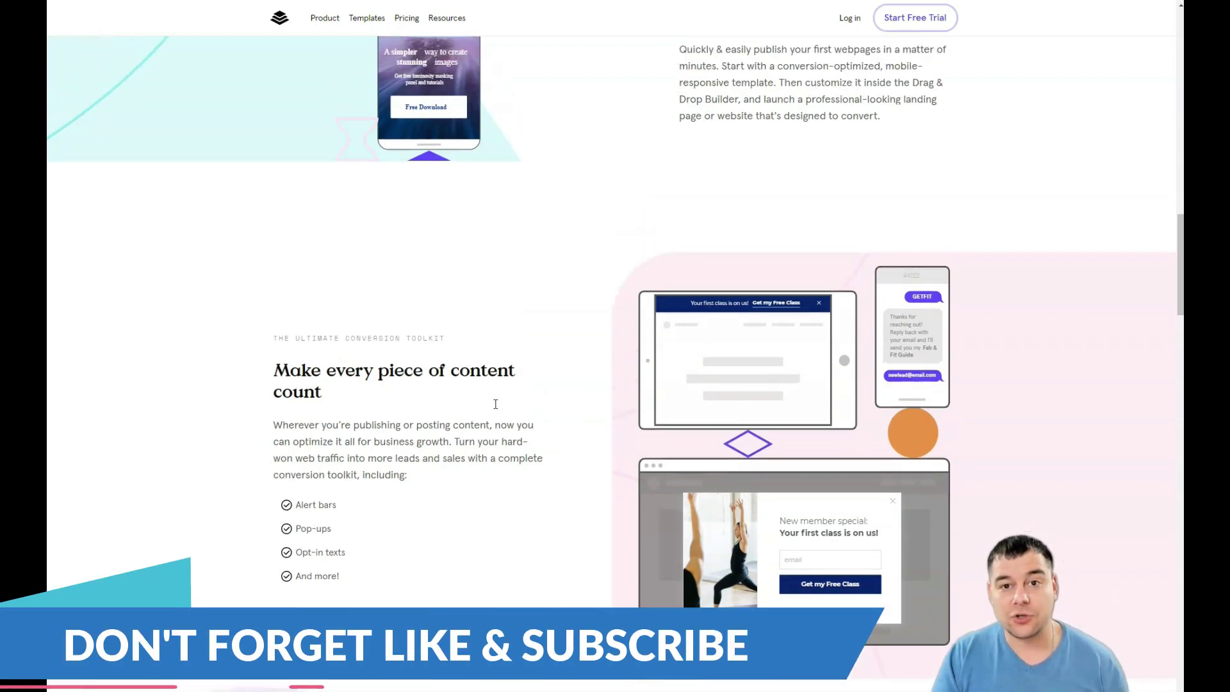
pyautogui.scroll(1, 496, 404)
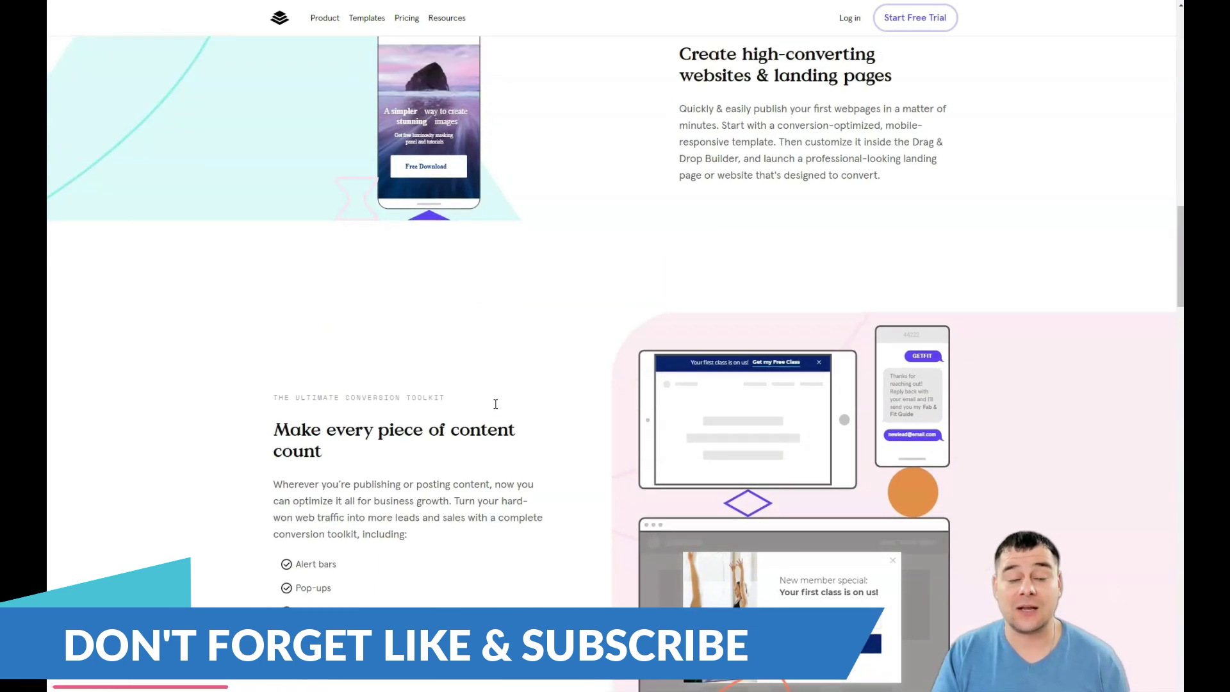
pyautogui.scroll(2, 495, 405)
pyautogui.scroll(1, 496, 404)
pyautogui.scroll(1, 496, 404)
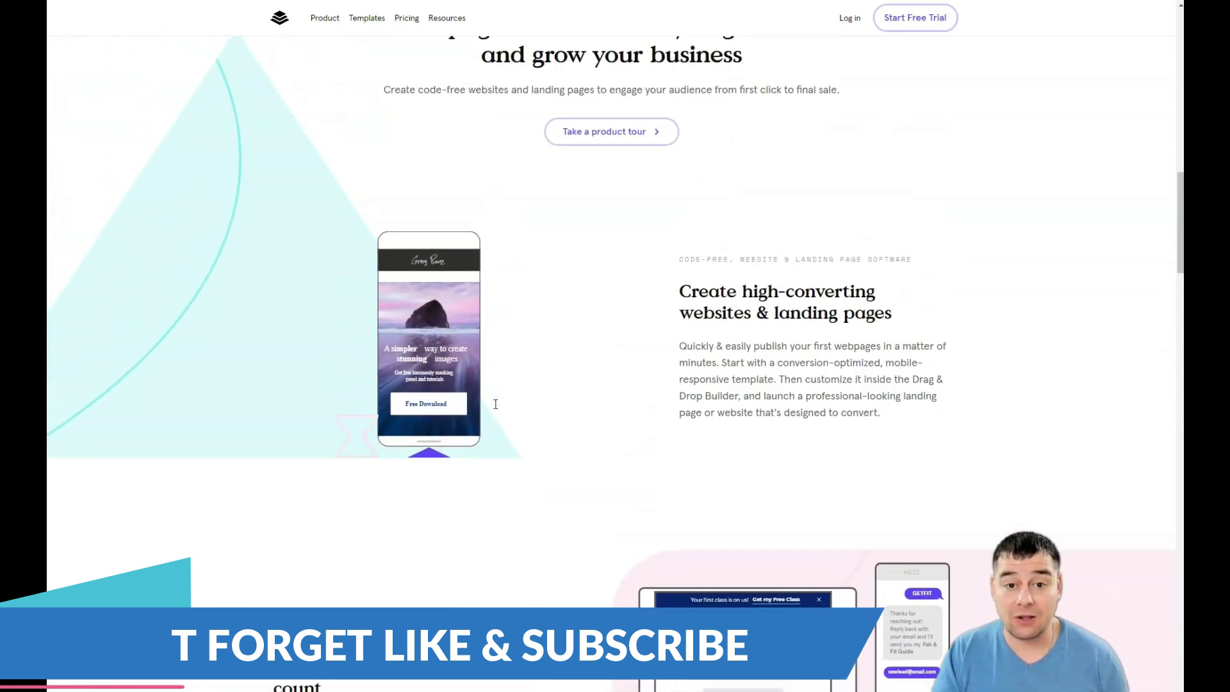
pyautogui.scroll(1, 495, 403)
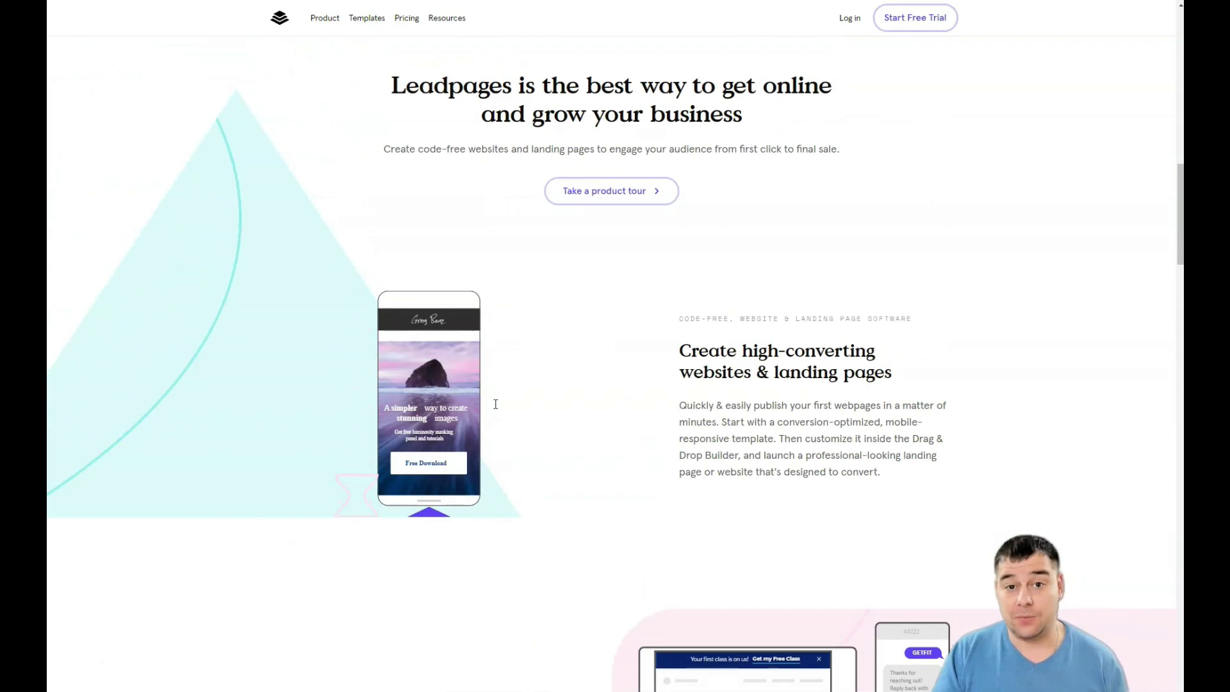
pyautogui.scroll(1, 496, 404)
pyautogui.scroll(2, 494, 403)
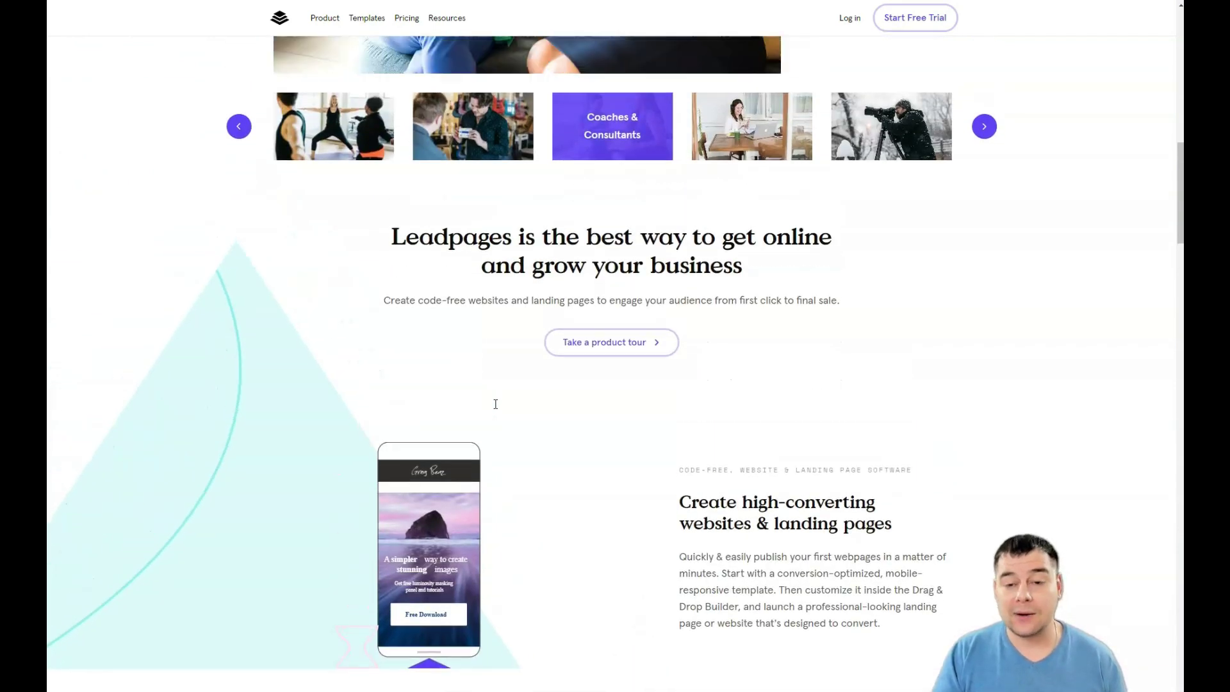
pyautogui.scroll(5, 494, 404)
pyautogui.scroll(1, 494, 404)
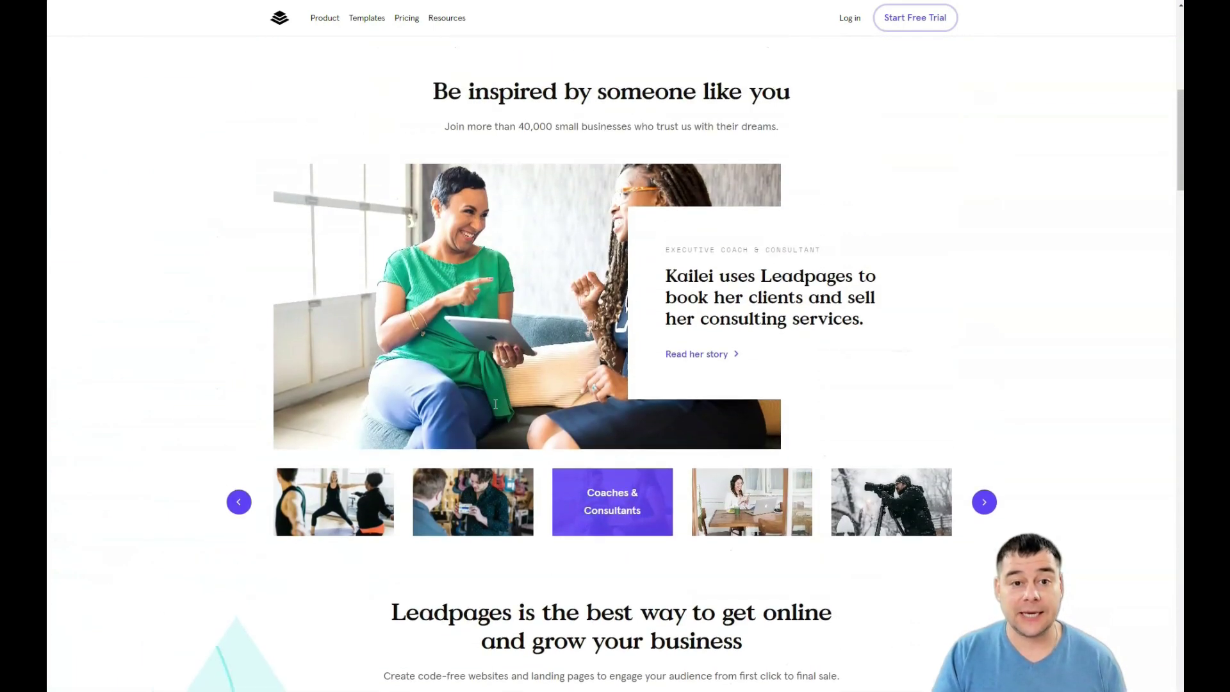
pyautogui.scroll(2, 495, 404)
pyautogui.scroll(1, 495, 404)
pyautogui.scroll(1, 495, 404)
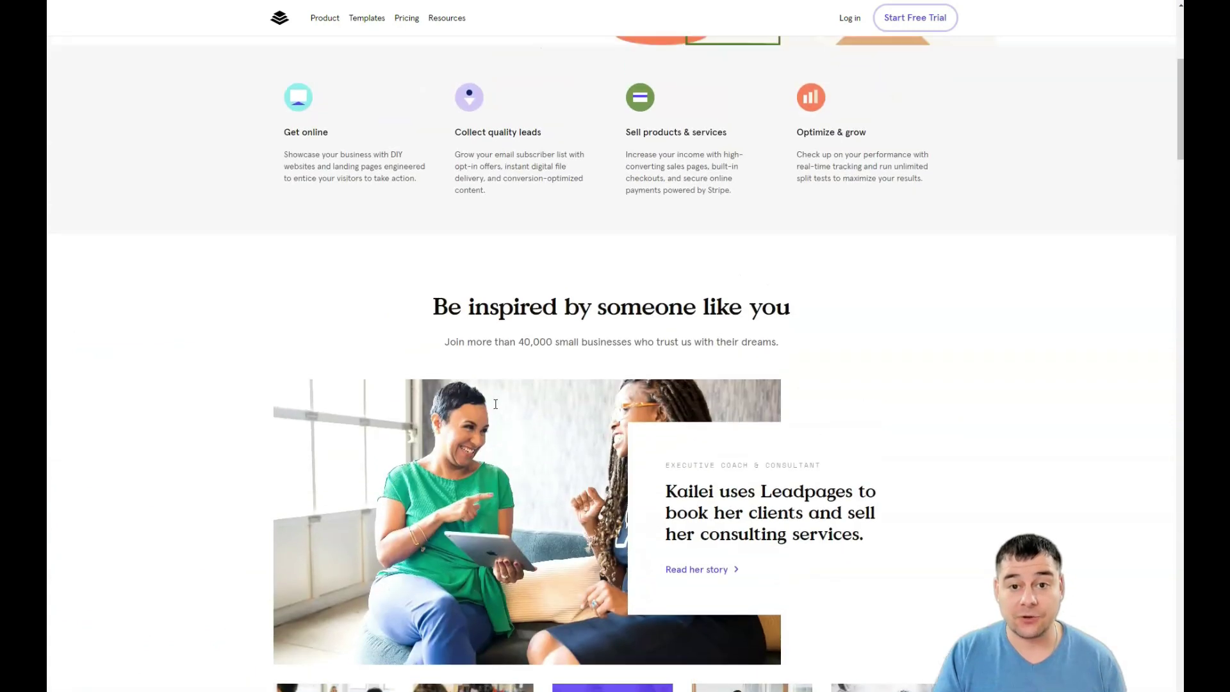
pyautogui.scroll(2, 496, 404)
pyautogui.scroll(1, 495, 404)
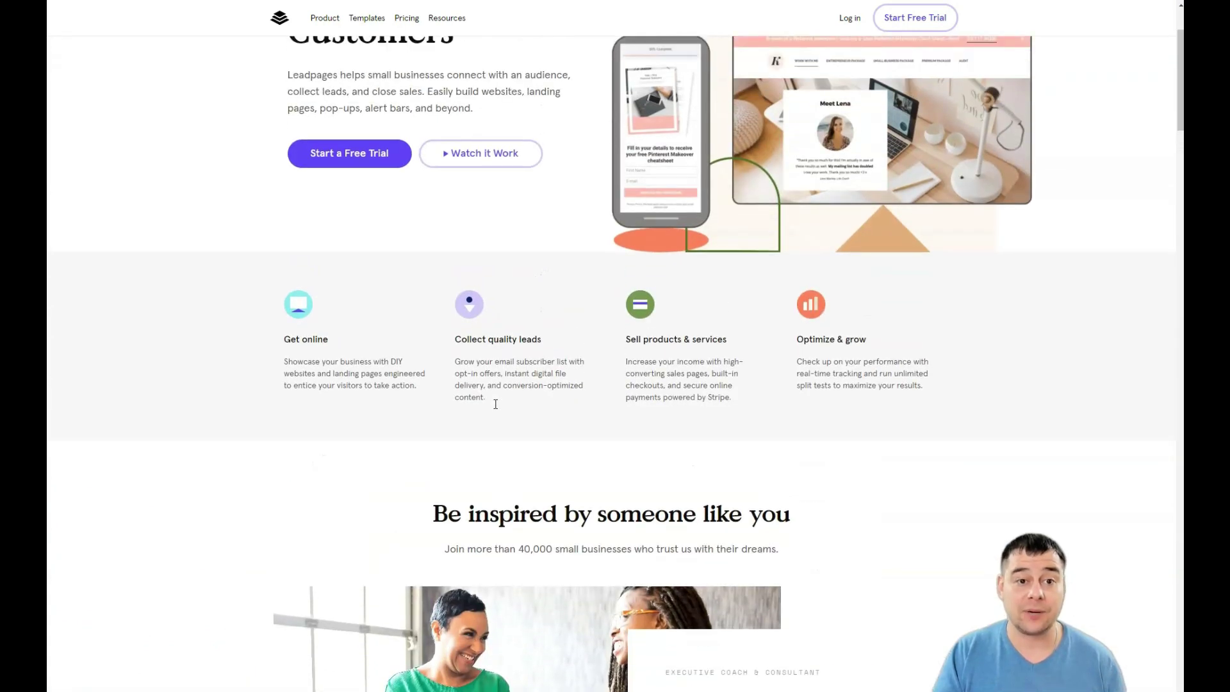
pyautogui.scroll(1, 496, 404)
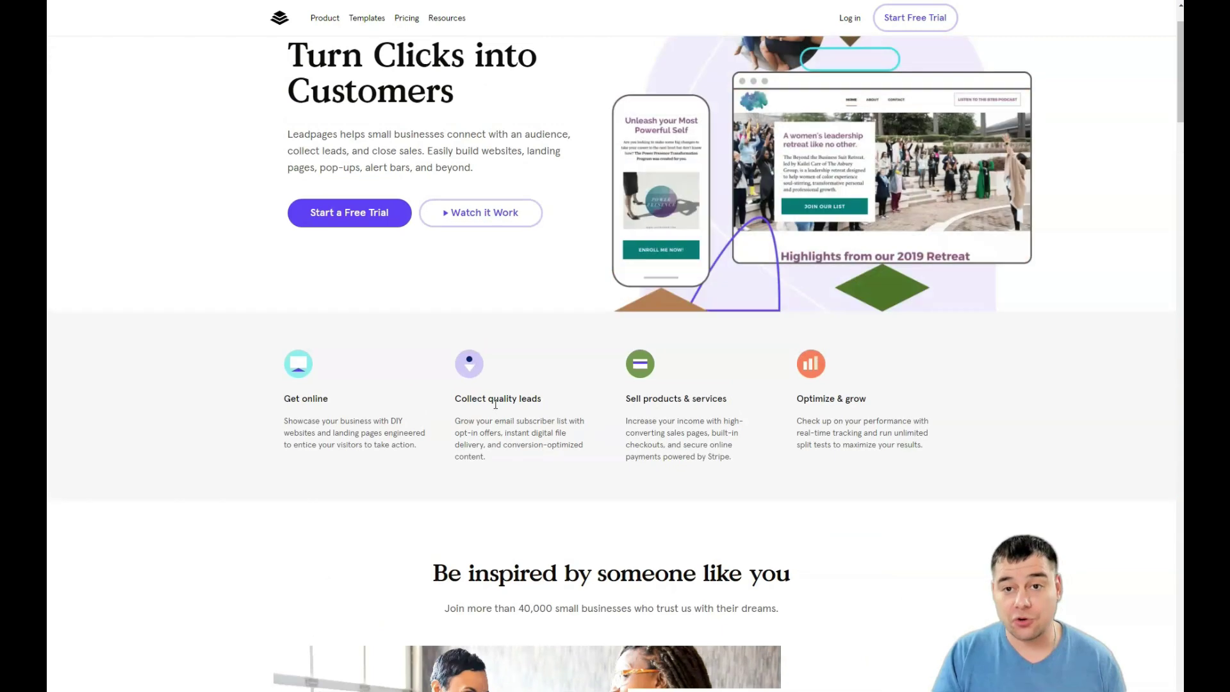
# Step: Open the pricing page comparing the Standard ($27), Pro ($59) and Advanced ($239) plans
pyautogui.click(500, 422)
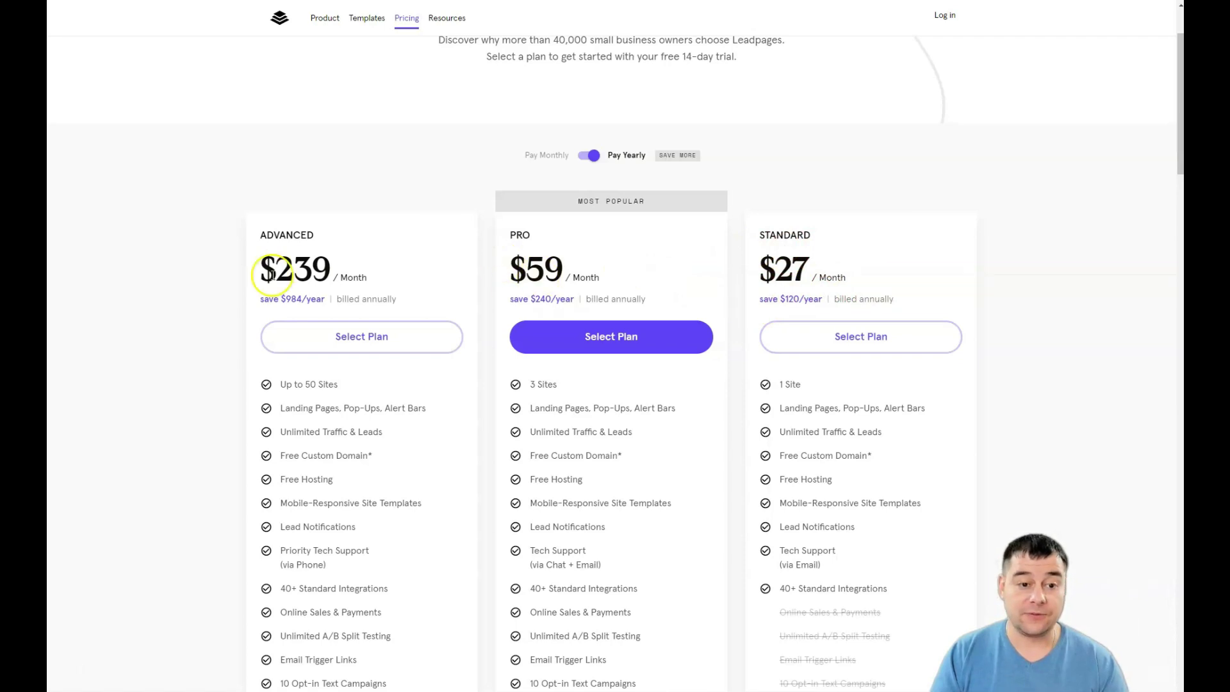
pyautogui.scroll(-2, 638, 273)
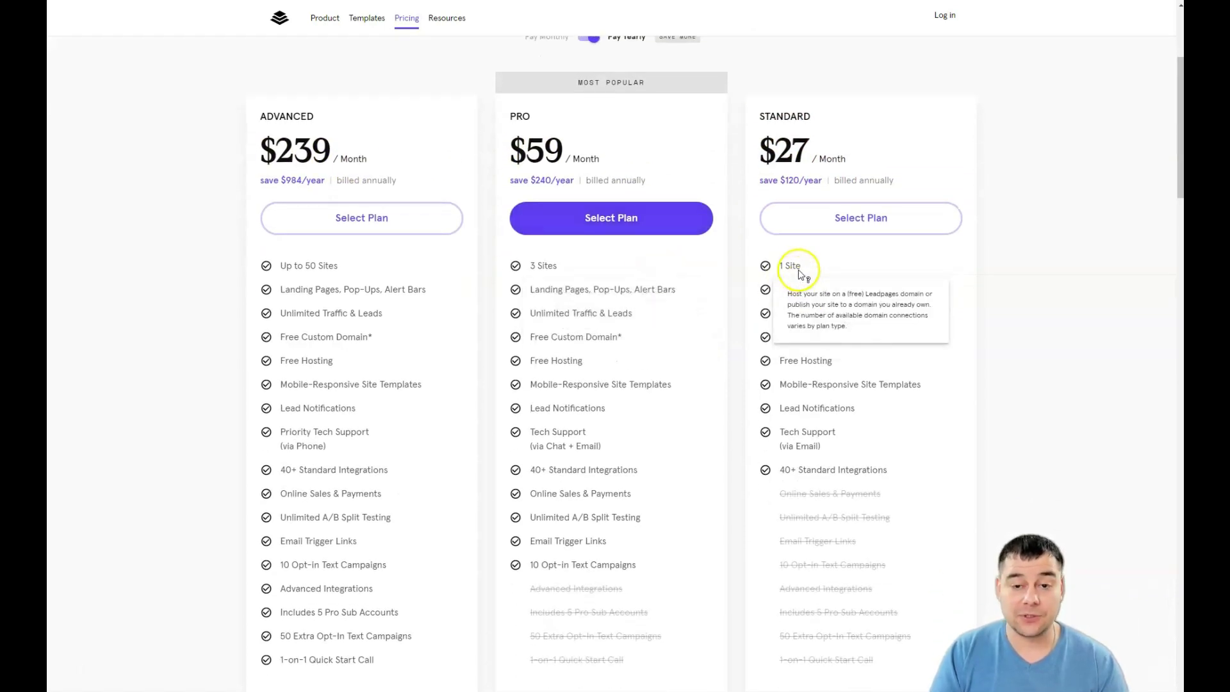
pyautogui.scroll(-2, 669, 284)
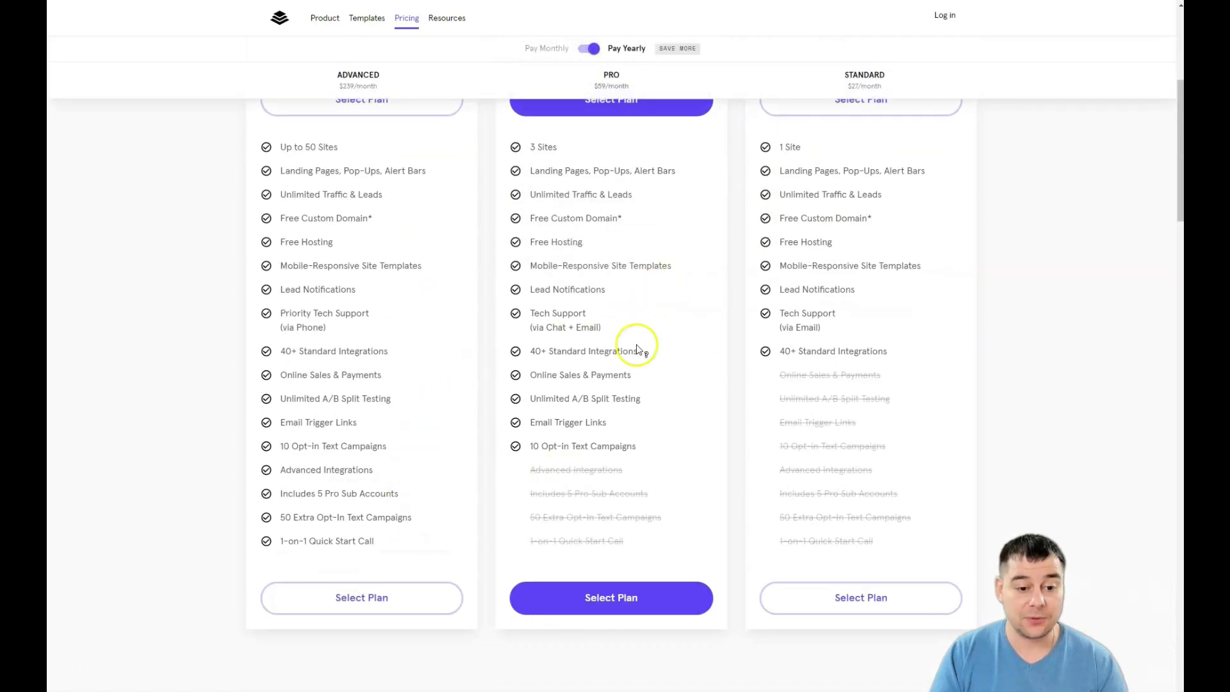
pyautogui.scroll(4, 684, 310)
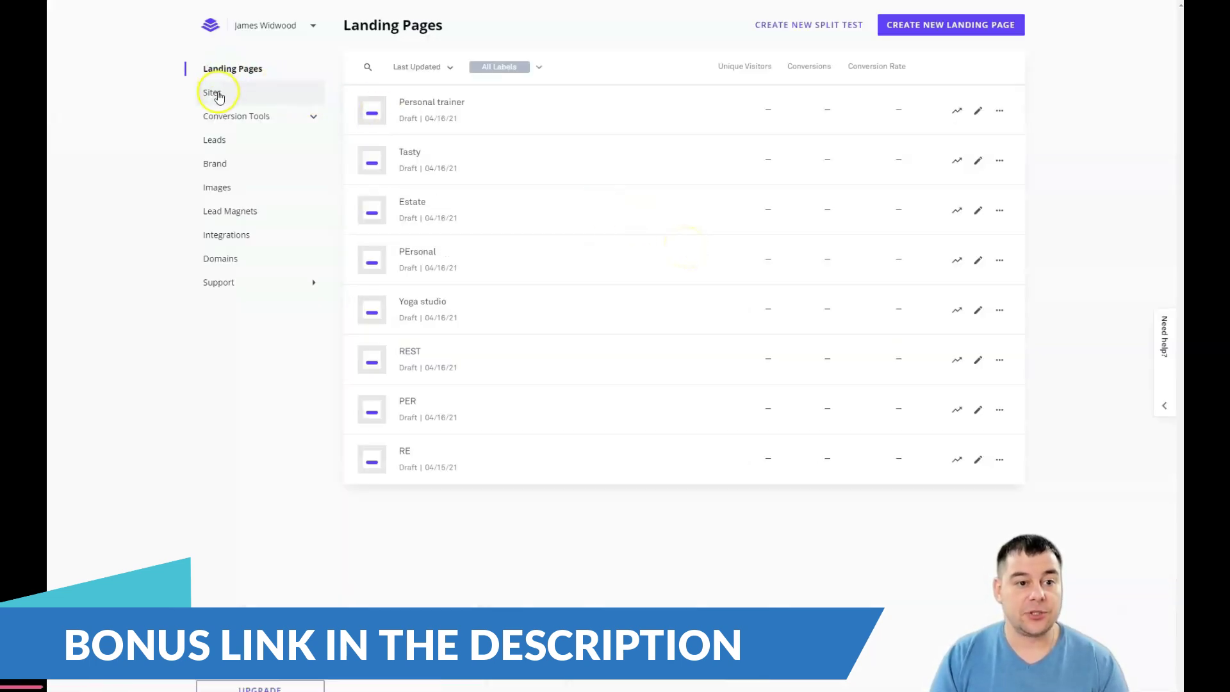
# Step: Expand and collapse Conversion Tools, then start a new landing page from the template gallery
pyautogui.click(312, 118)
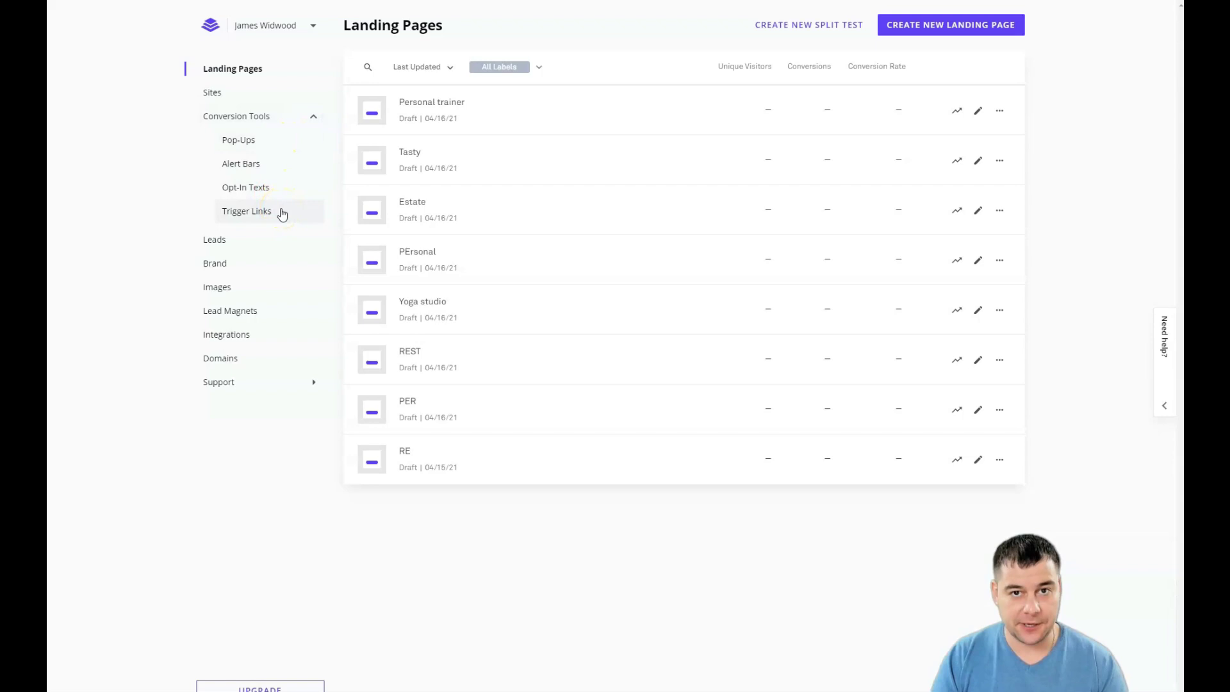
pyautogui.click(315, 120)
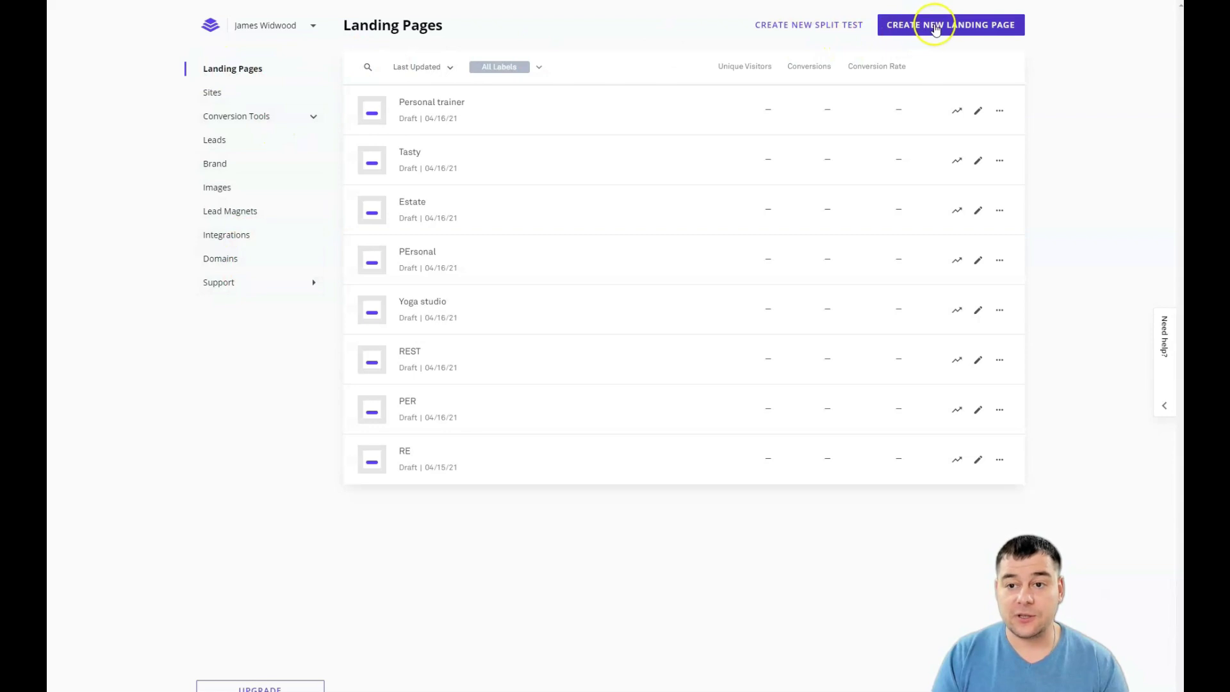
pyautogui.click(935, 27)
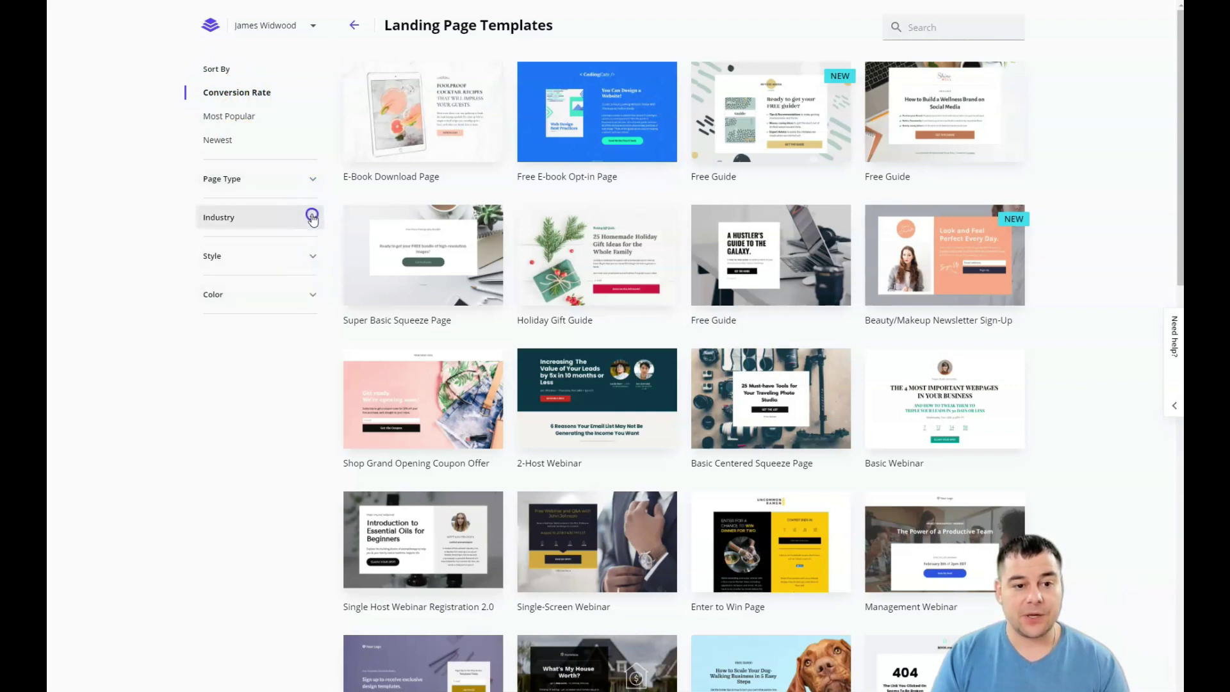
# Step: Toggle the Industry filter, then start building from the Site Coming Soon template
pyautogui.click(312, 217)
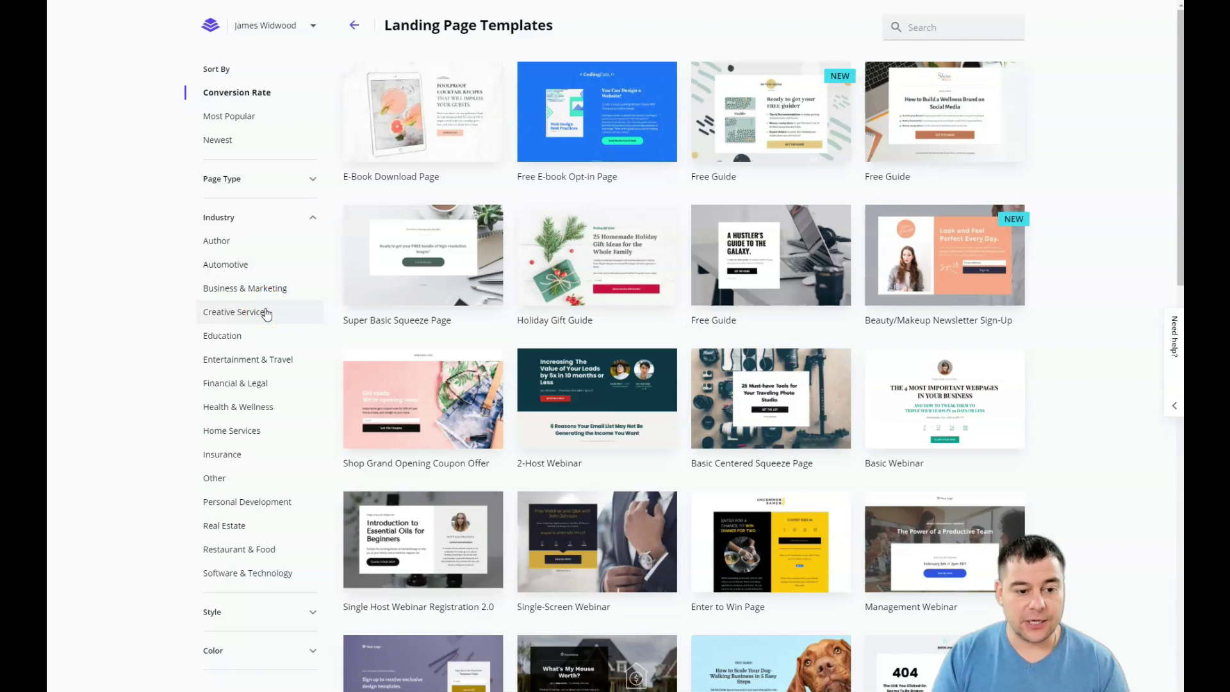
pyautogui.click(312, 219)
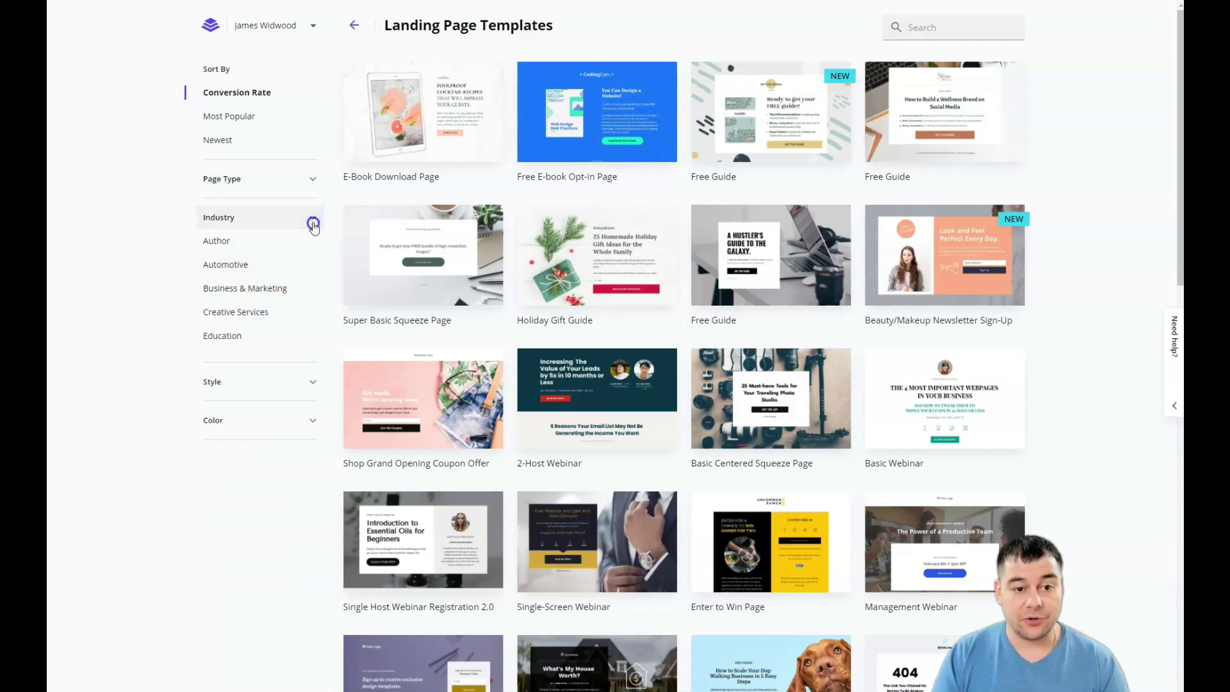
pyautogui.scroll(-3, 644, 215)
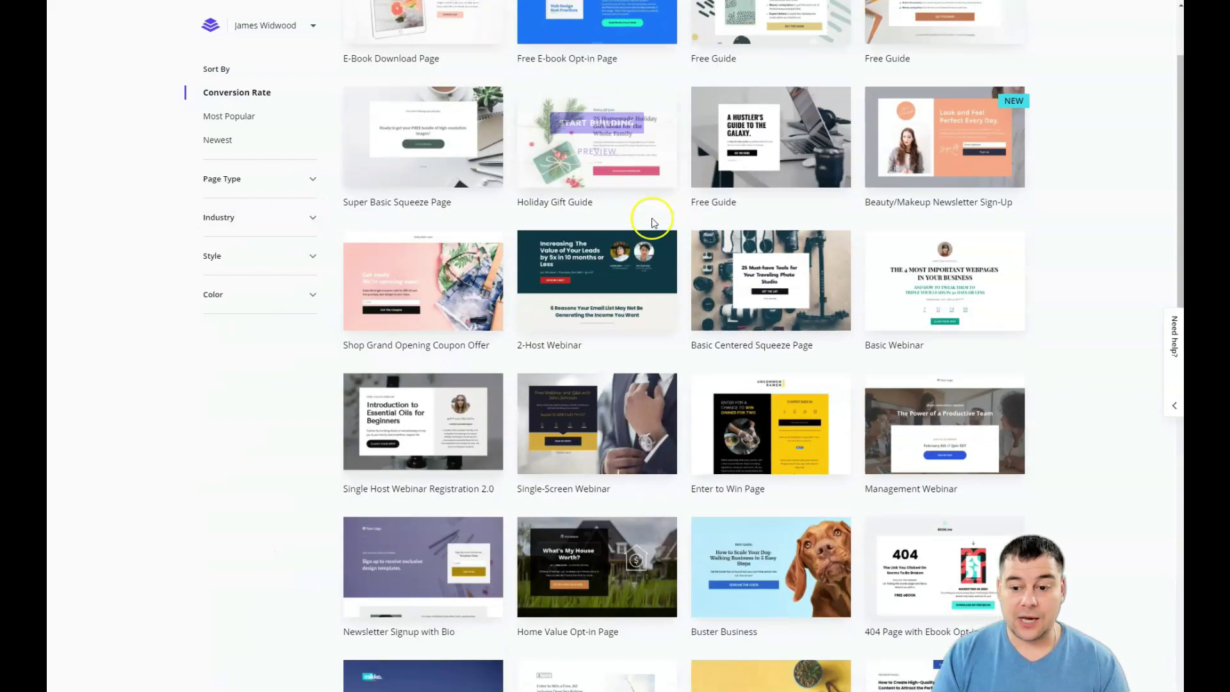
pyautogui.scroll(-1, 668, 209)
pyautogui.scroll(-1, 673, 212)
pyautogui.scroll(-2, 682, 215)
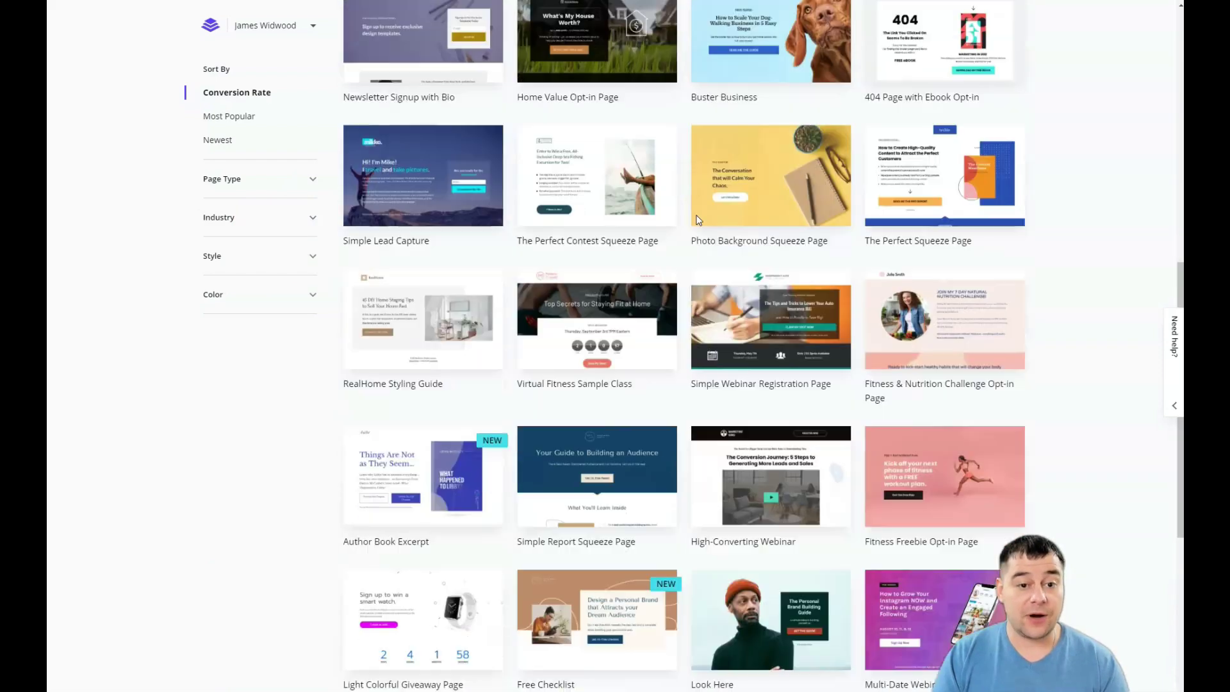
pyautogui.scroll(-1, 698, 219)
pyautogui.scroll(-2, 698, 219)
pyautogui.scroll(-1, 698, 219)
pyautogui.scroll(-3, 698, 220)
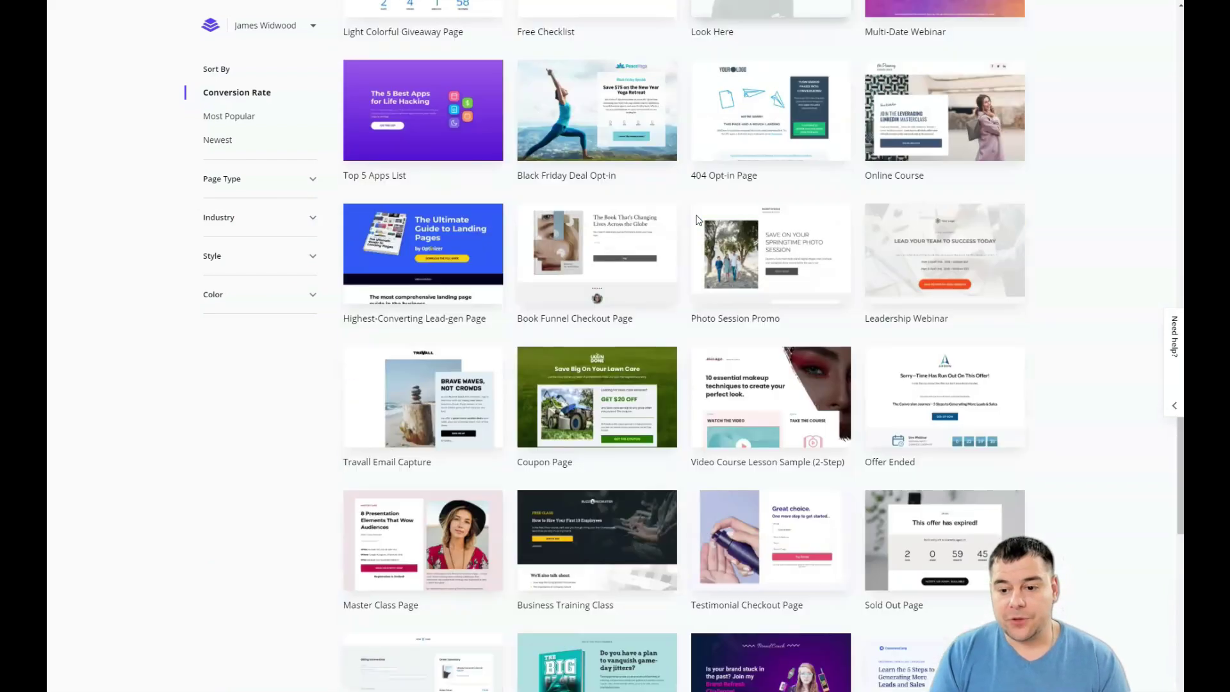
pyautogui.scroll(-1, 697, 220)
pyautogui.scroll(-2, 699, 220)
pyautogui.scroll(-3, 711, 216)
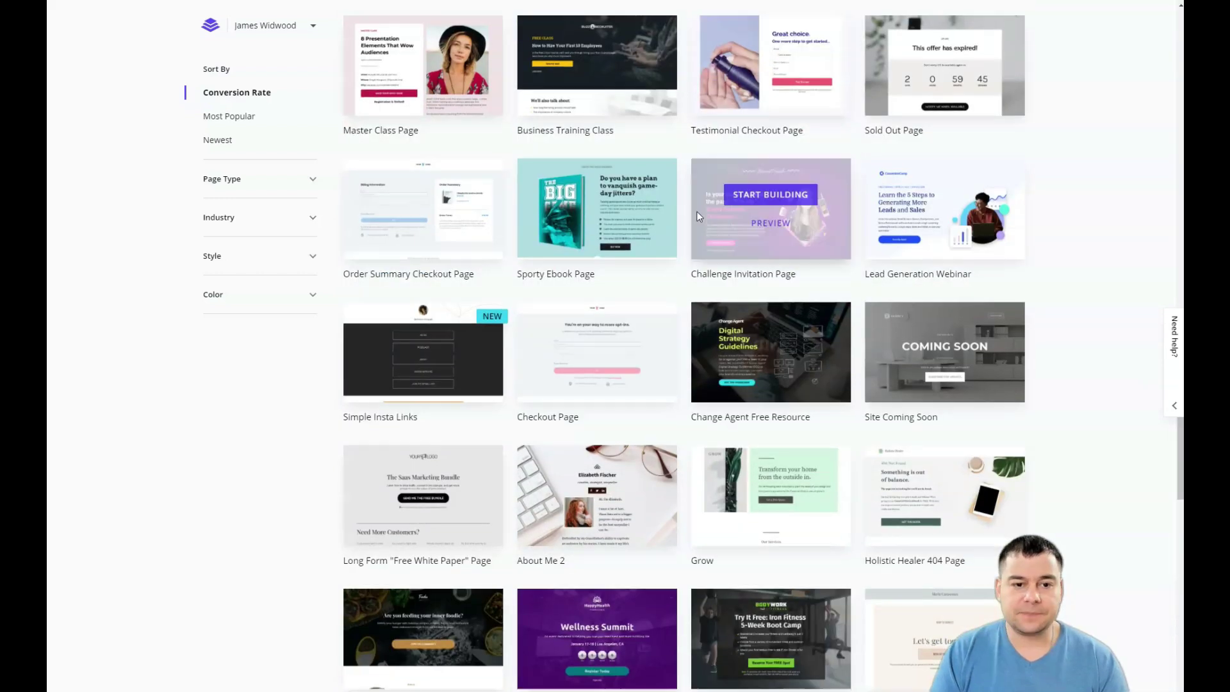
pyautogui.moveTo(945, 352)
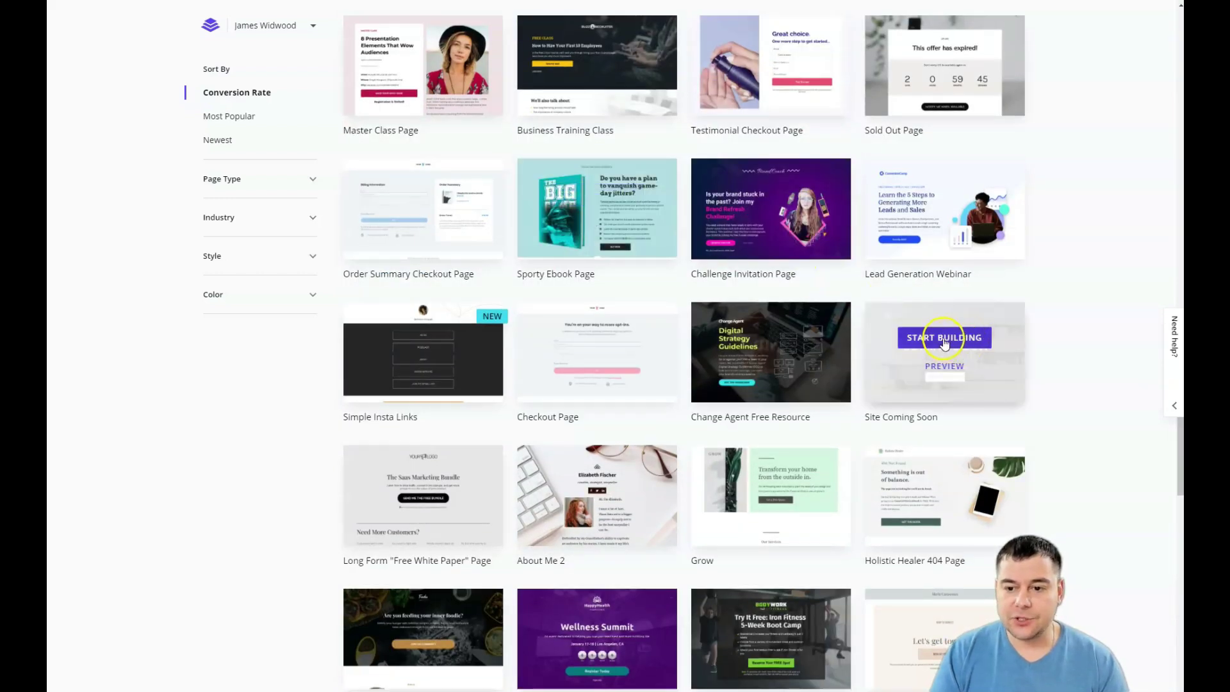
pyautogui.click(945, 338)
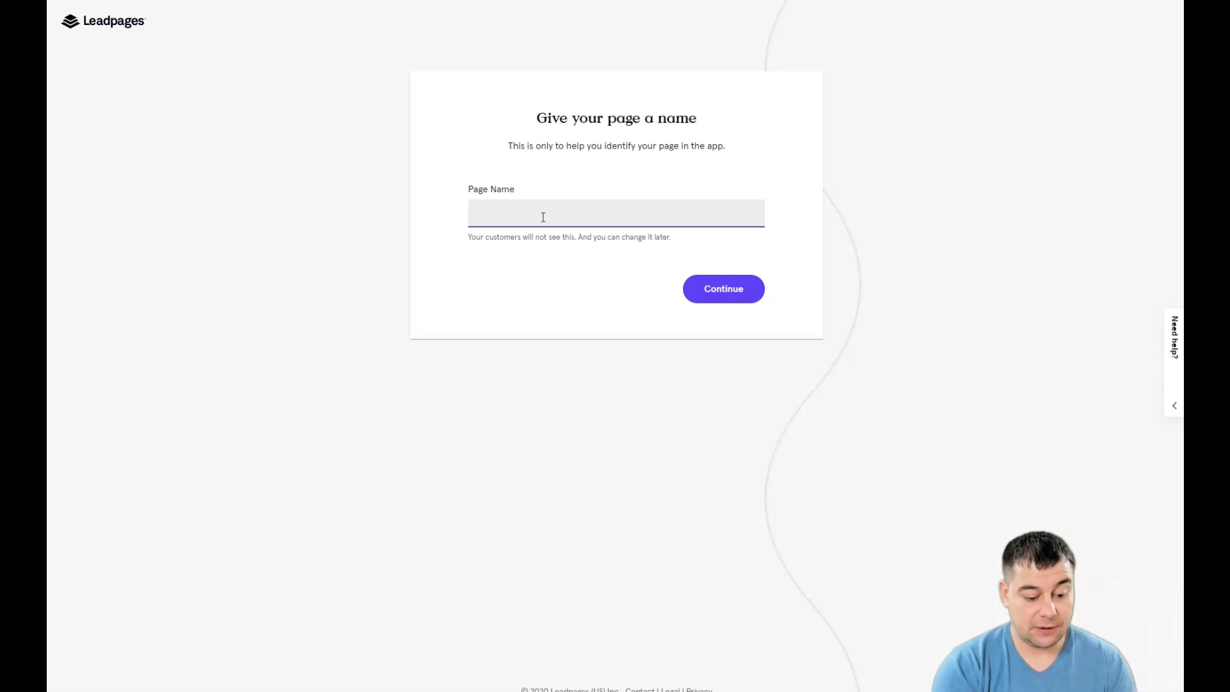
pyautogui.write('BARBER')
# Step: Confirm the page name BARBER and open the Coming Soon template in the editor
pyautogui.click(705, 287)
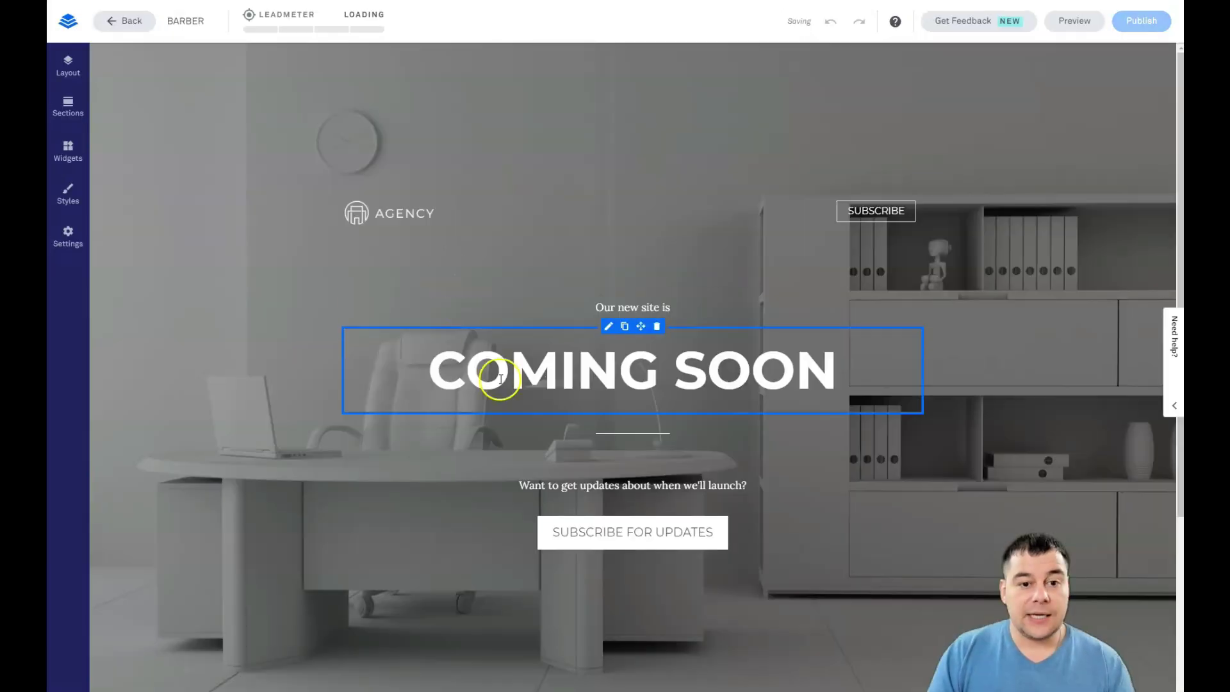
pyautogui.scroll(-2, 527, 295)
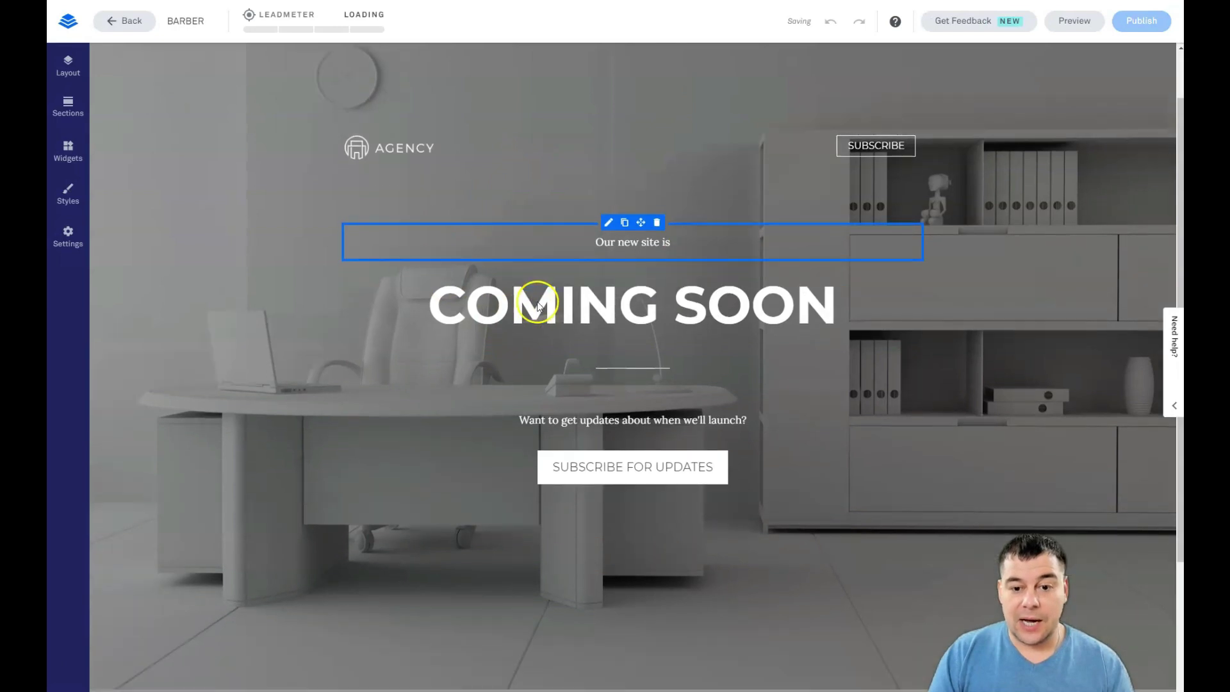
pyautogui.scroll(2, 537, 301)
pyautogui.scroll(-3, 537, 301)
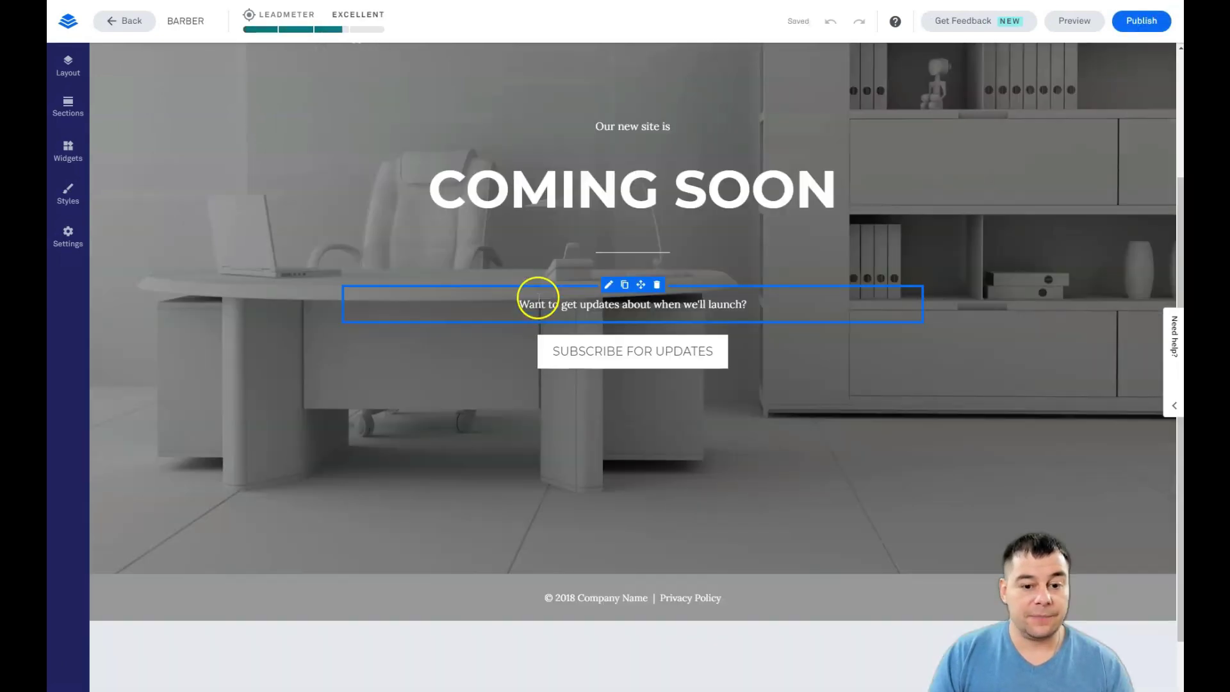
pyautogui.scroll(3, 538, 301)
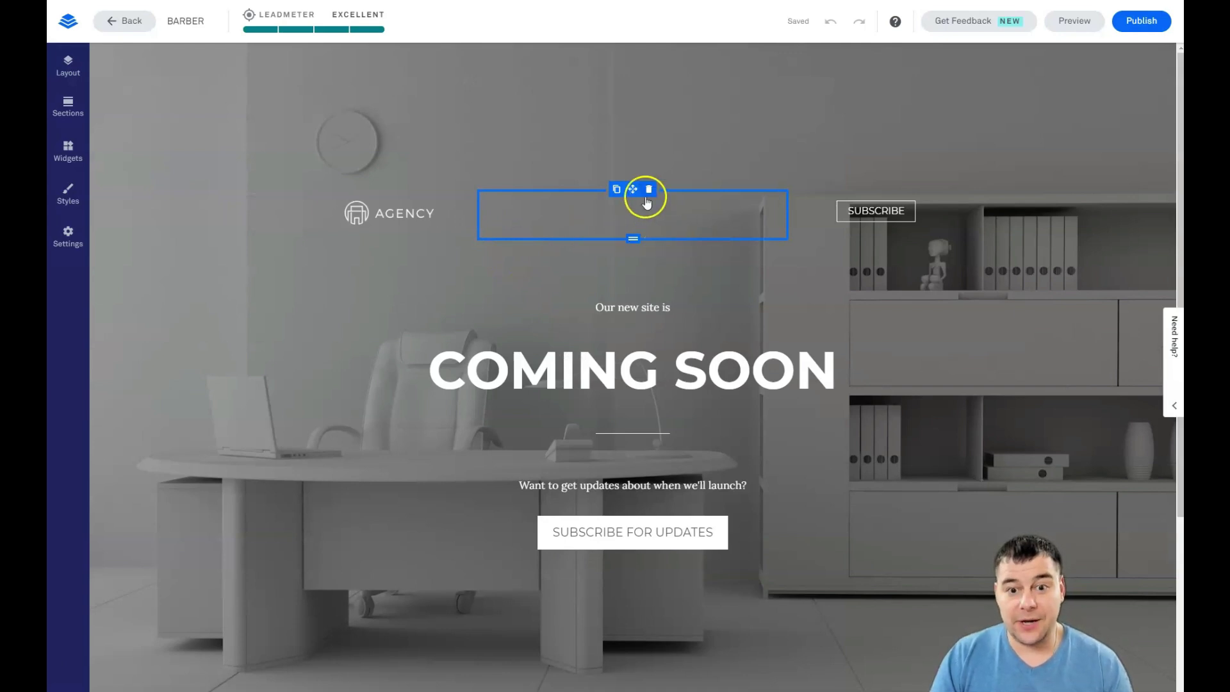
pyautogui.scroll(-3, 602, 361)
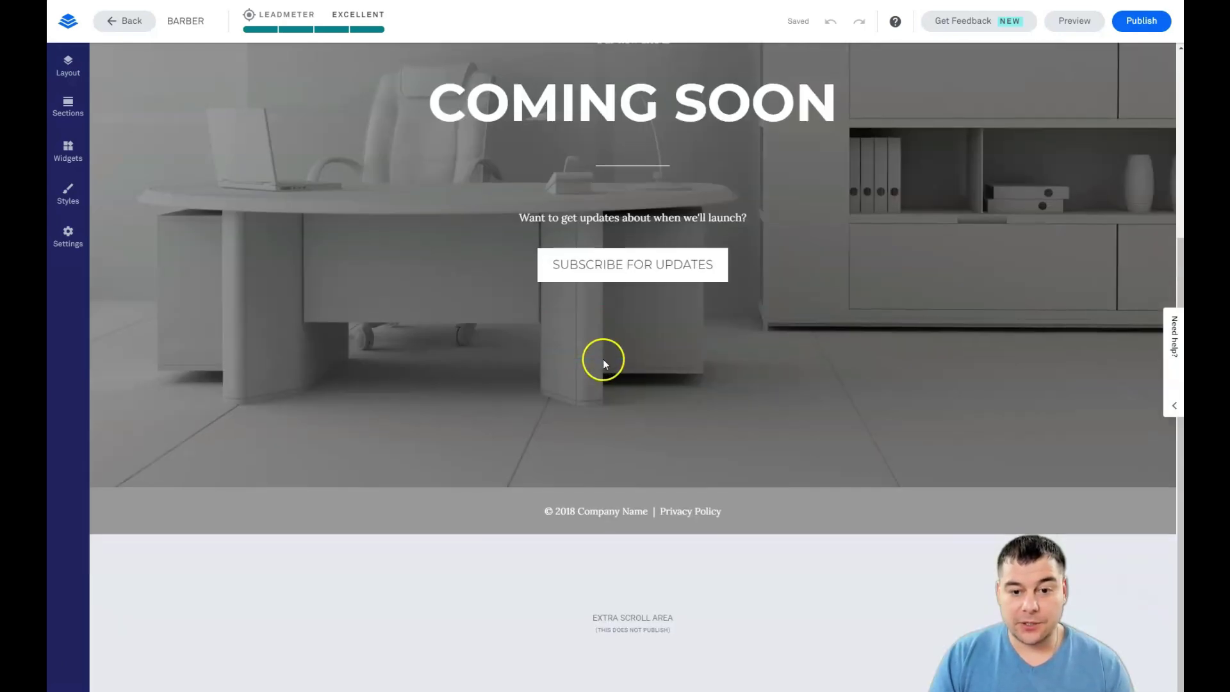
pyautogui.scroll(3, 602, 361)
pyautogui.scroll(1, 603, 359)
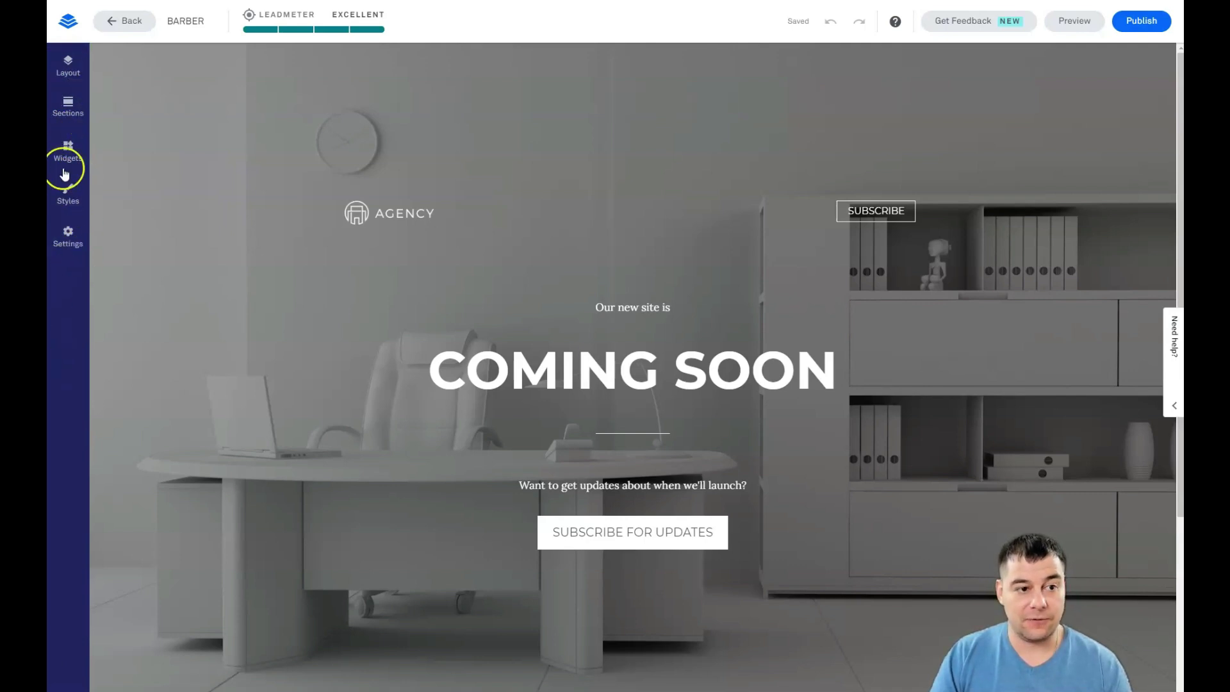
# Step: Show the Page Layout outline listing Hero and Footer, and drag the Hero row to demonstrate reordering
pyautogui.click(64, 73)
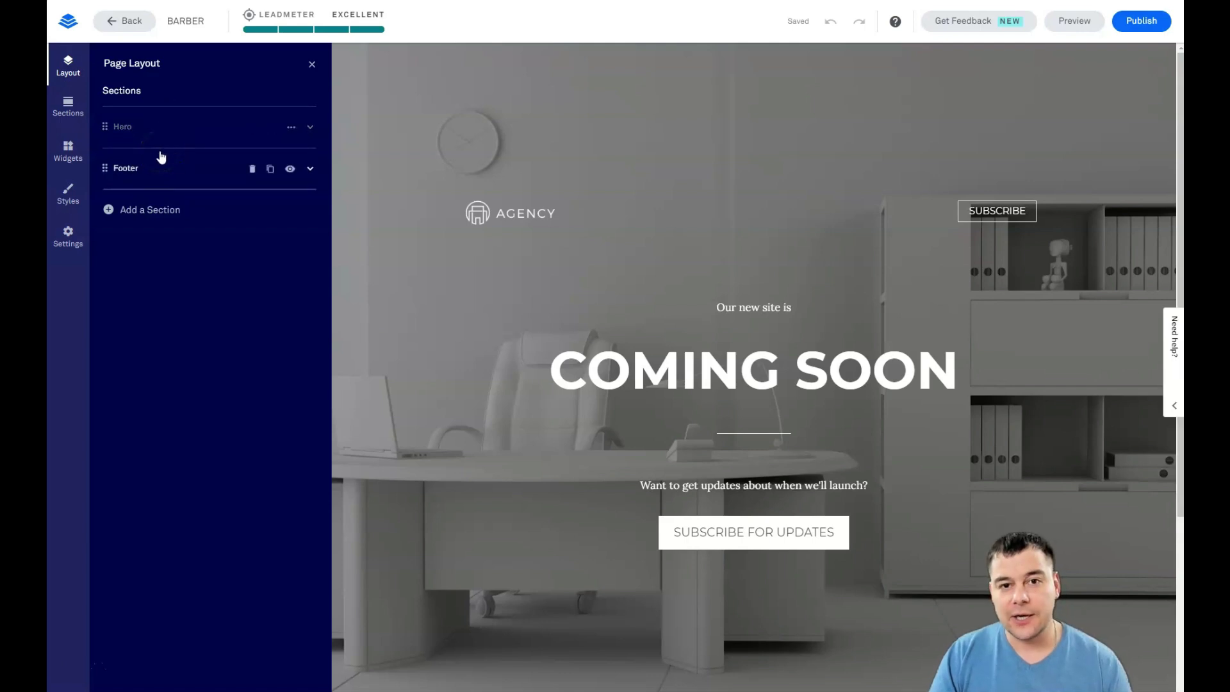
pyautogui.moveTo(173, 126)
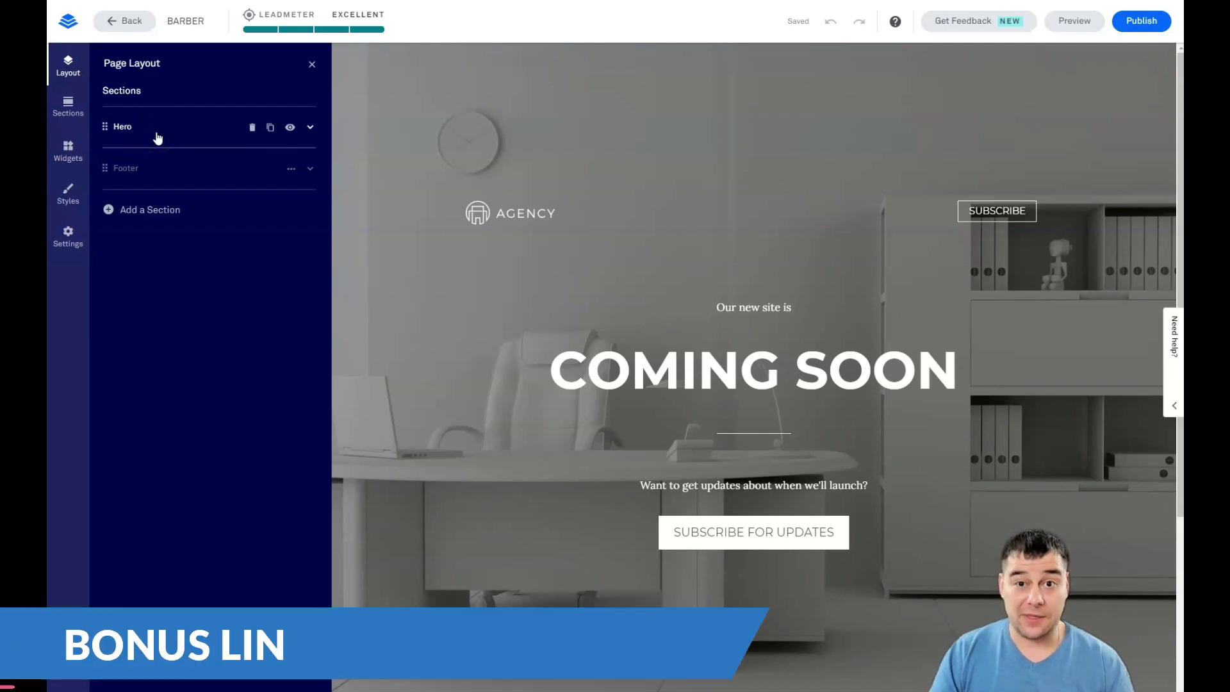
pyautogui.moveTo(158, 139)
pyautogui.mouseDown()
pyautogui.moveTo(131, 198)
pyautogui.moveTo(131, 134)
pyautogui.moveTo(130, 193)
pyautogui.mouseUp()
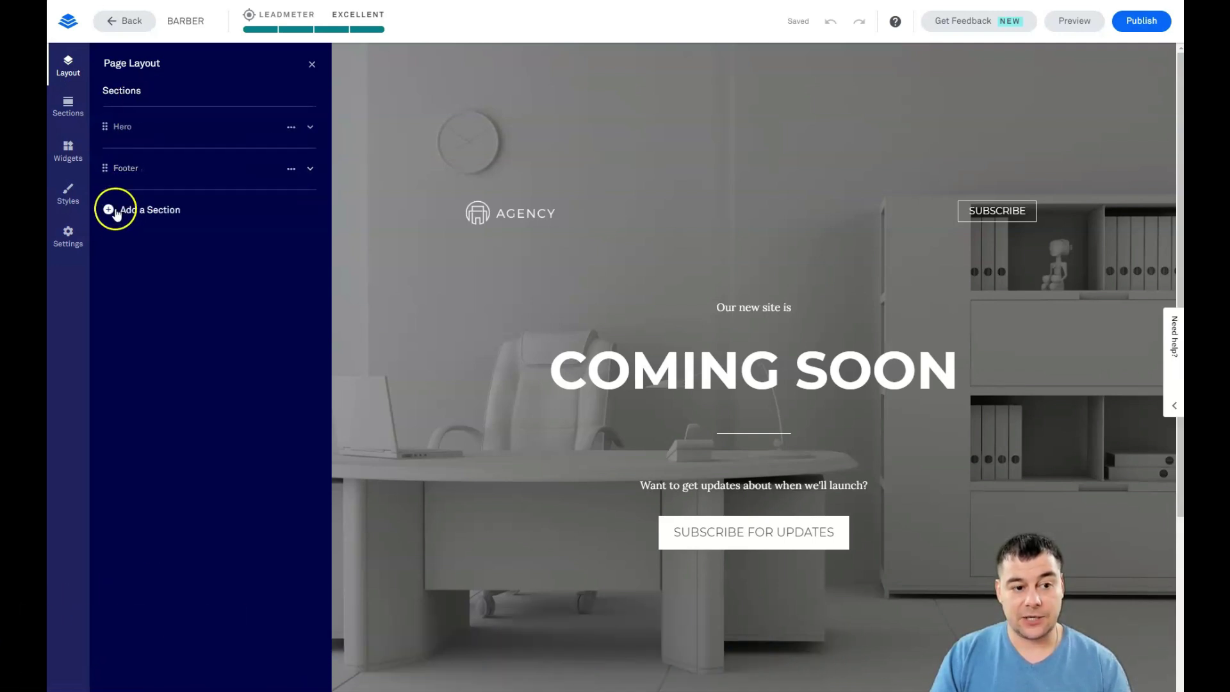
# Step: Browse the section types, pick Blank, and drop a two-column blank section at the page top
pyautogui.click(113, 211)
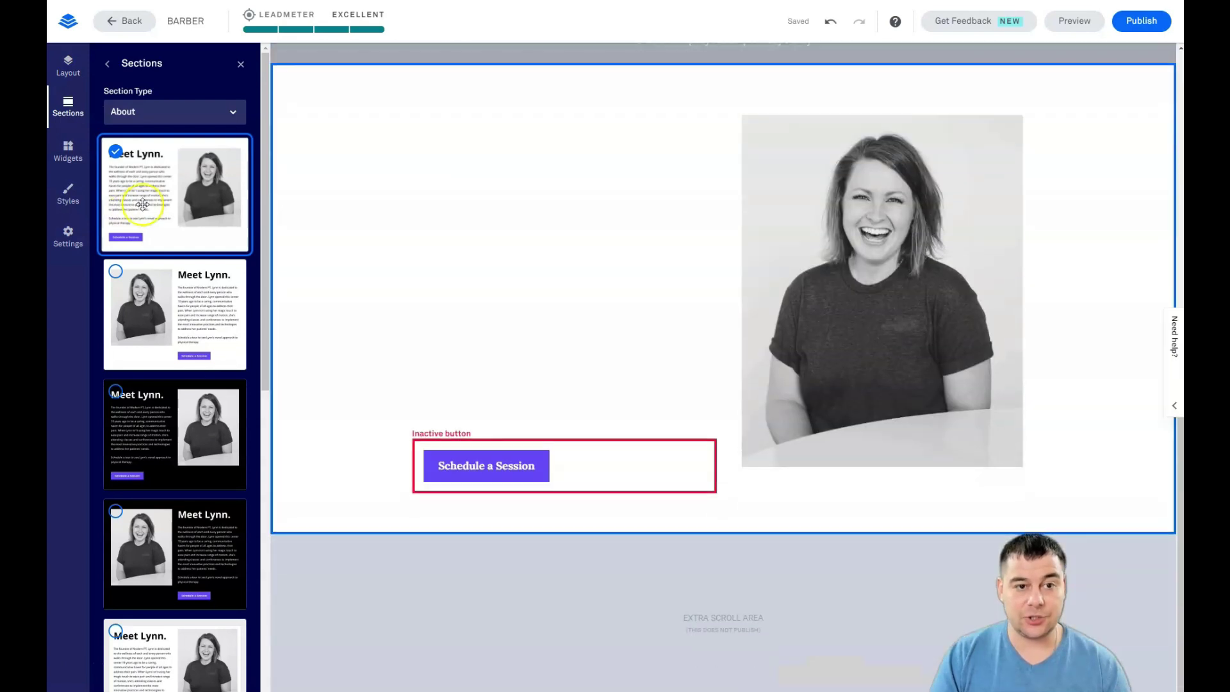
pyautogui.scroll(-3, 154, 207)
pyautogui.scroll(-3, 165, 211)
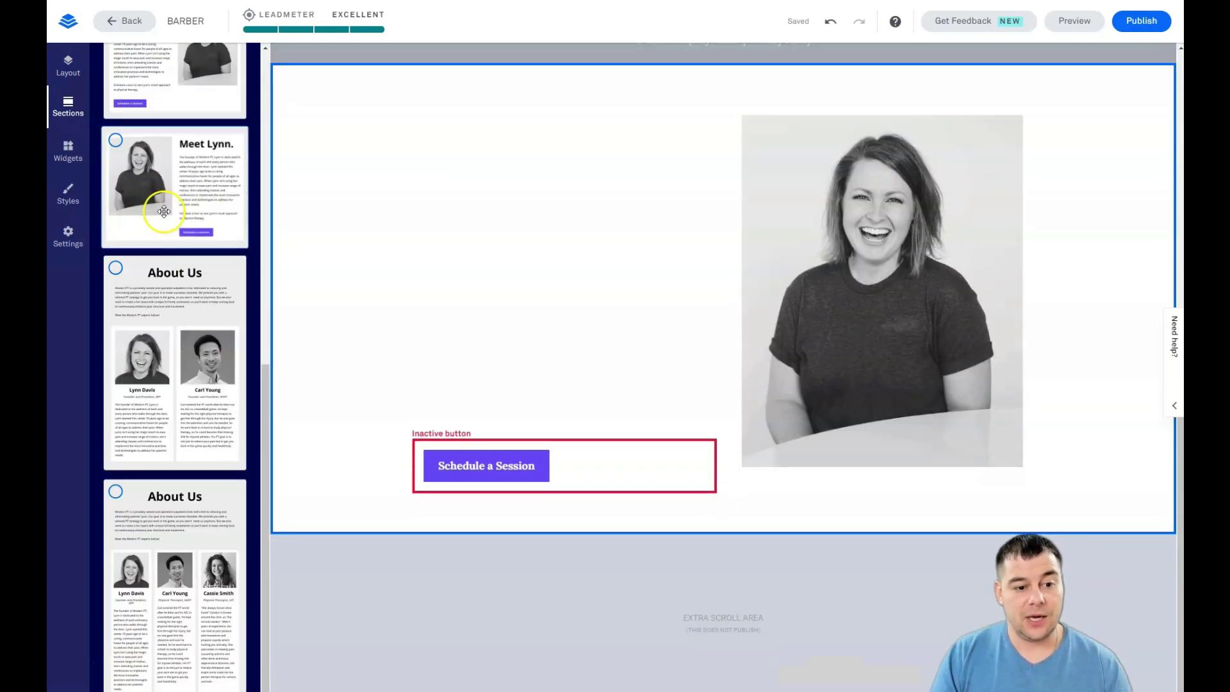
pyautogui.scroll(5, 167, 220)
pyautogui.scroll(3, 168, 220)
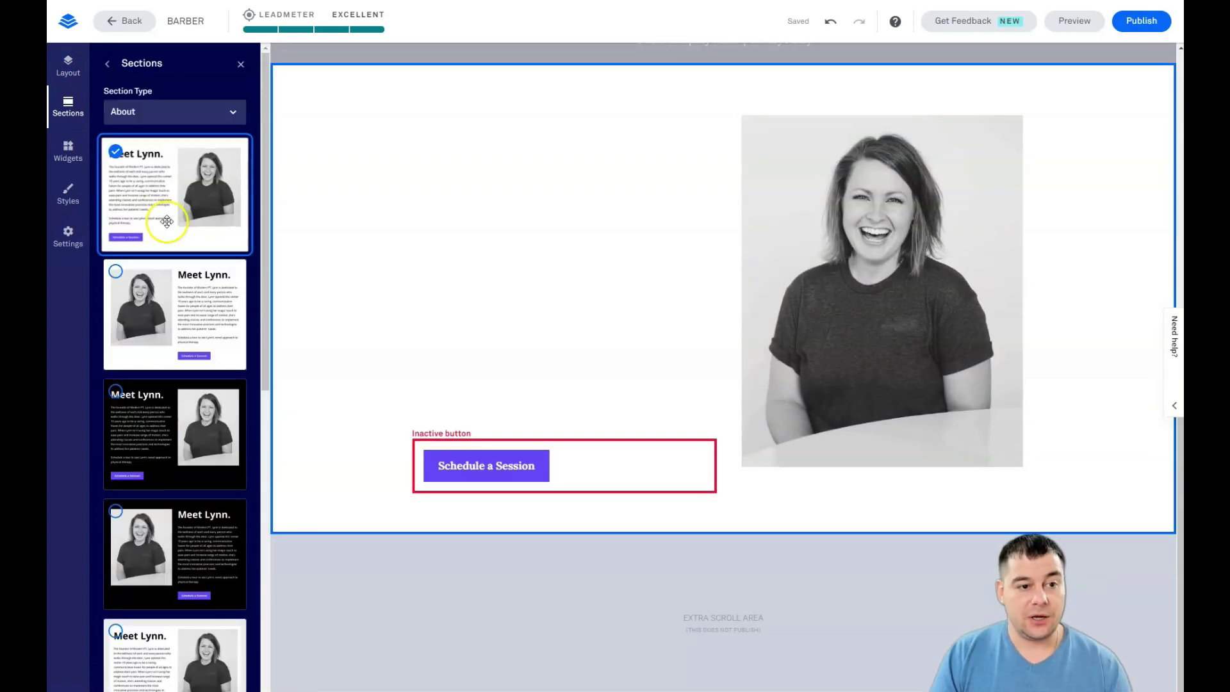
pyautogui.click(231, 116)
pyautogui.scroll(-1, 187, 171)
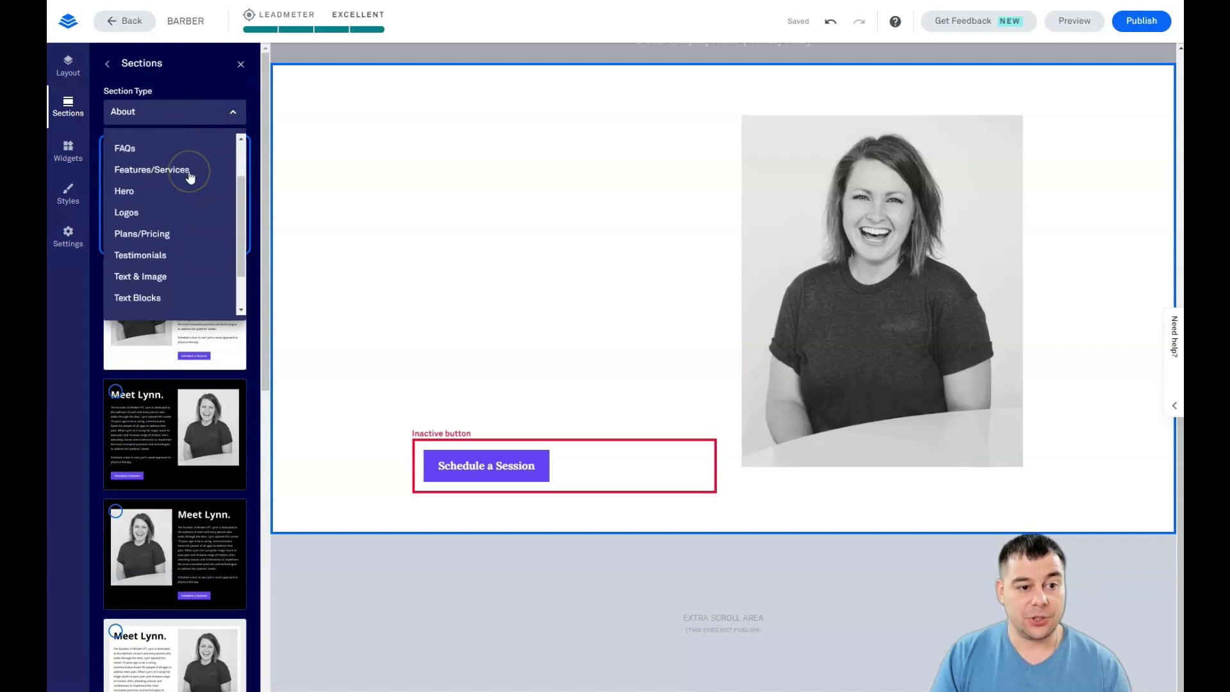
pyautogui.scroll(-1, 190, 177)
pyautogui.click(142, 157)
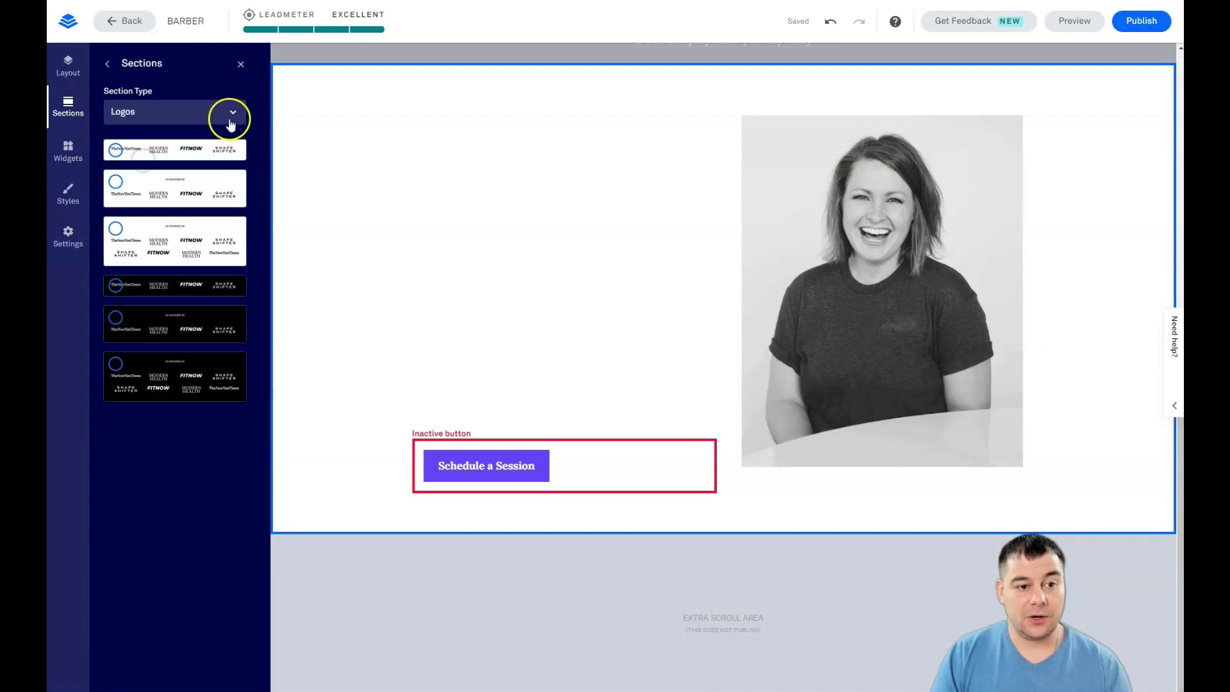
pyautogui.click(237, 114)
pyautogui.click(155, 207)
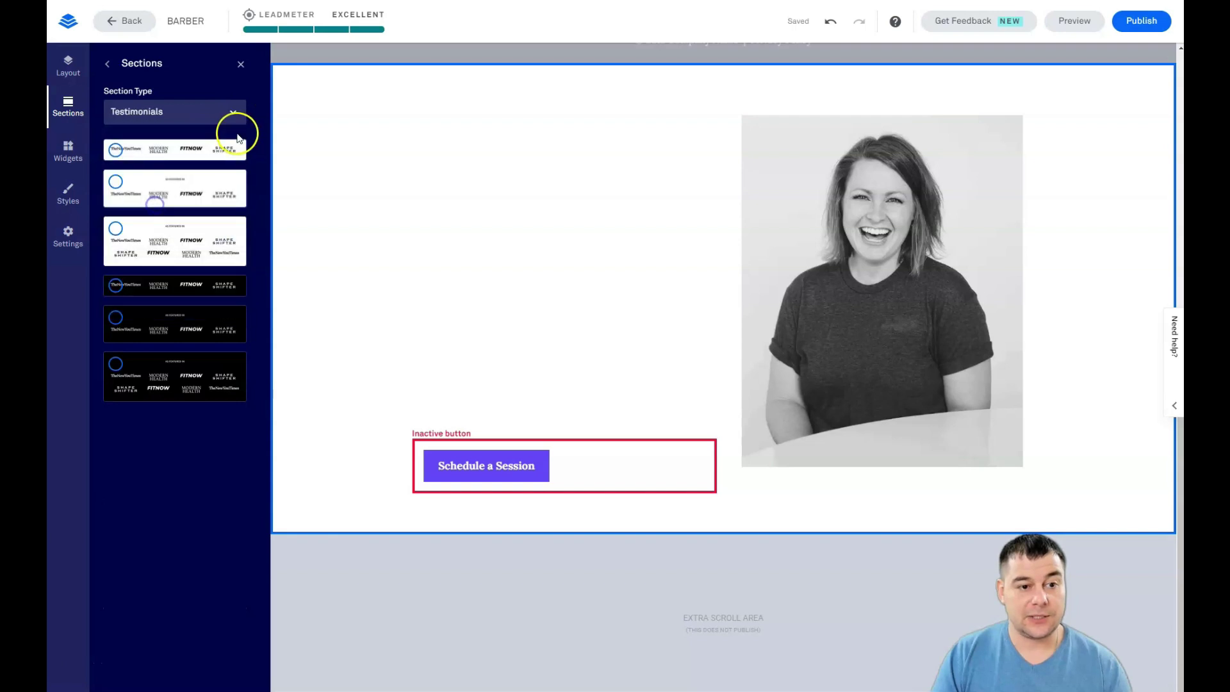
pyautogui.click(233, 116)
pyautogui.scroll(-1, 179, 206)
pyautogui.scroll(-1, 176, 214)
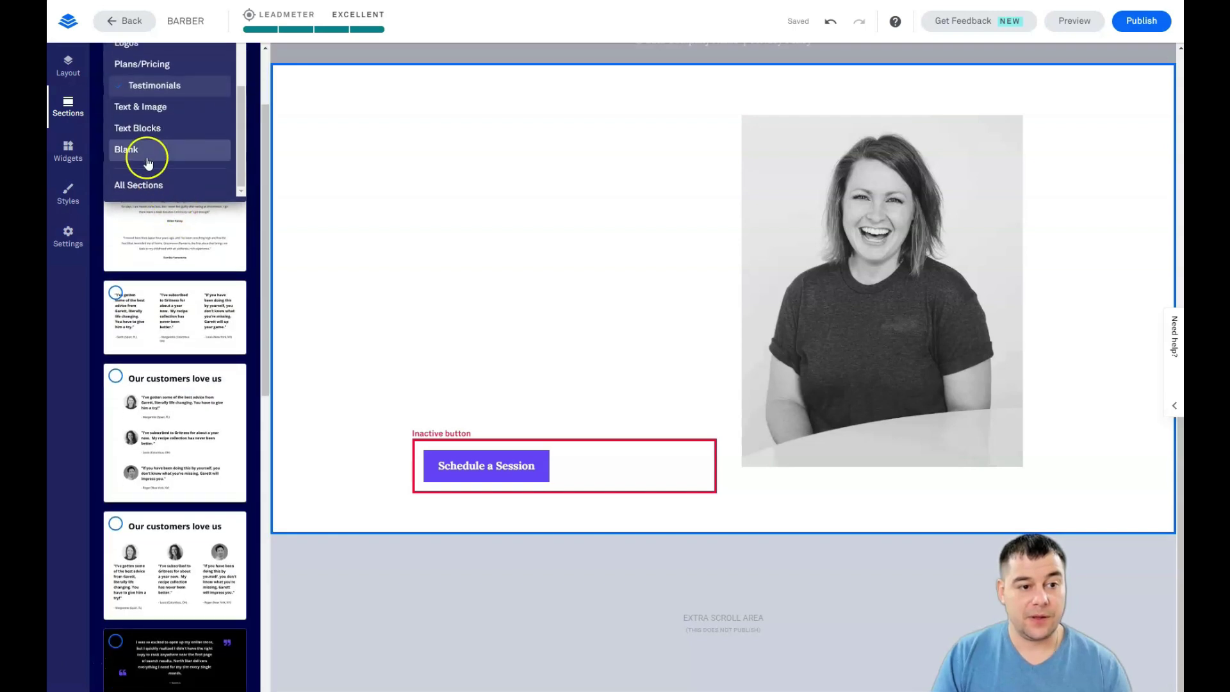
pyautogui.click(145, 156)
pyautogui.scroll(2, 166, 159)
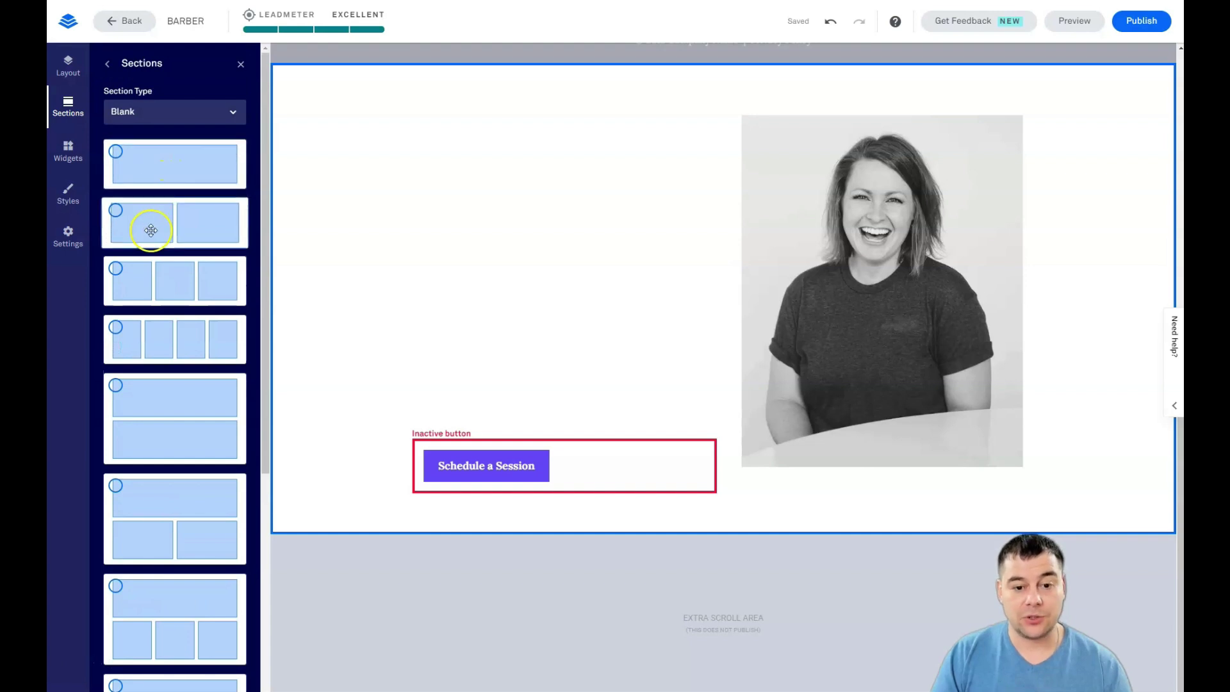
pyautogui.moveTo(132, 215); pyautogui.dragTo(652, 96)
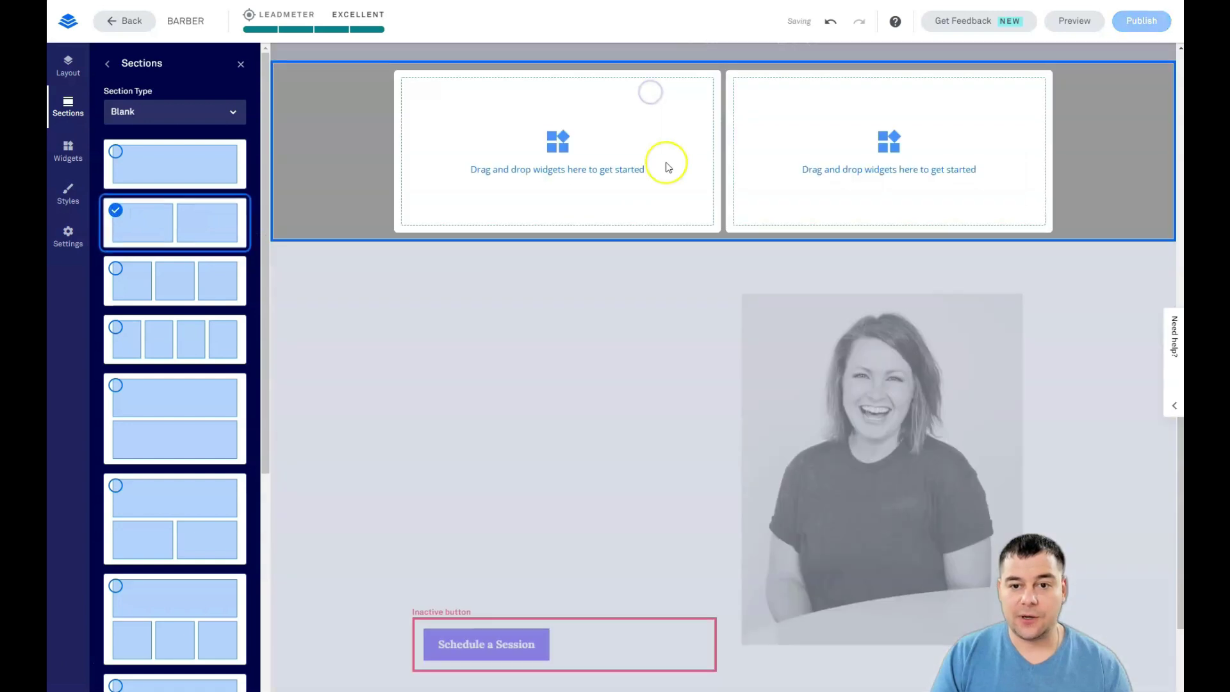
pyautogui.click(456, 400)
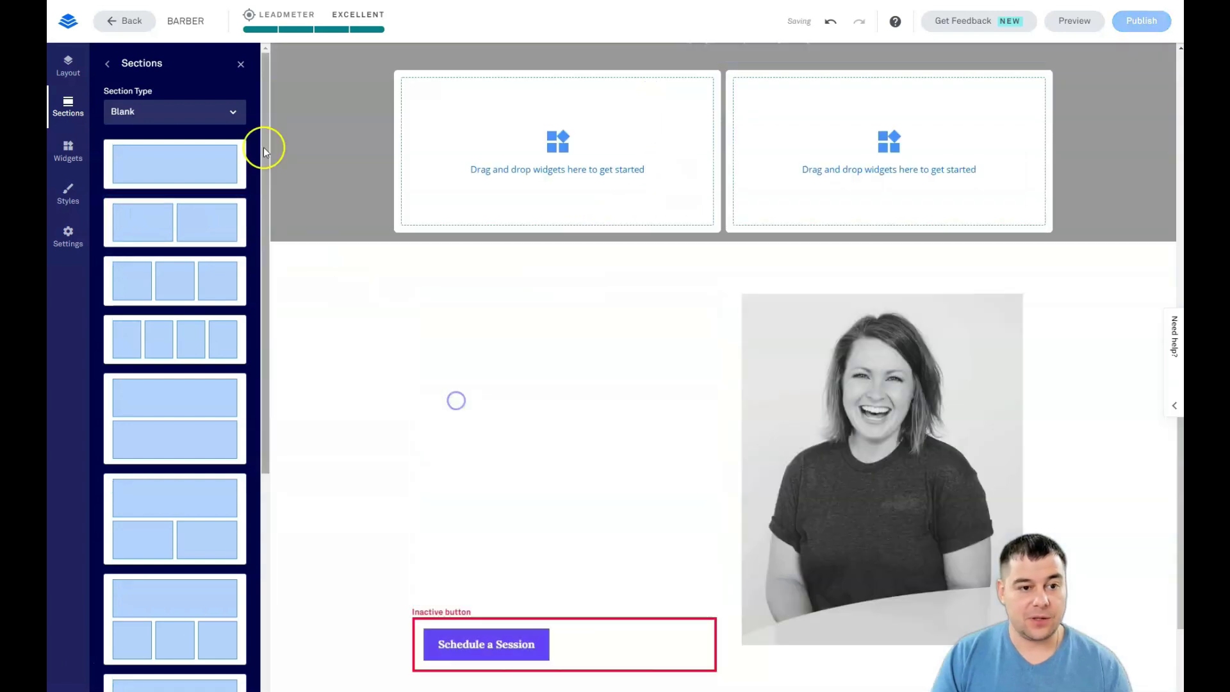
pyautogui.click(240, 63)
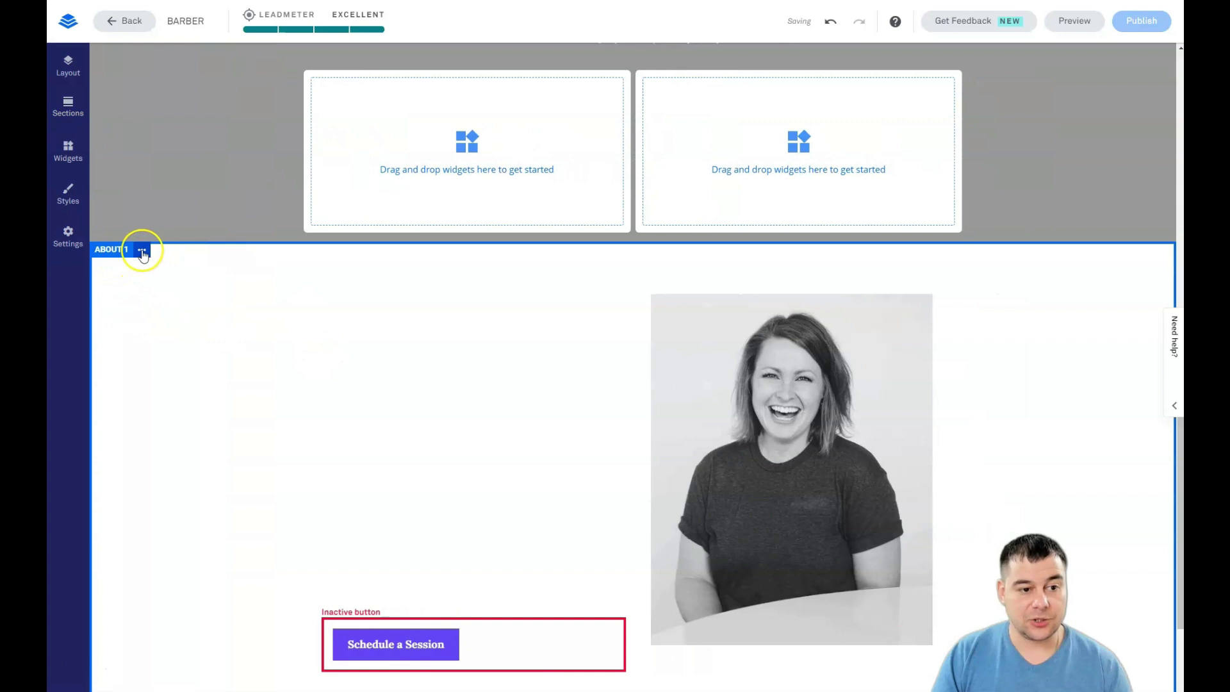
# Step: Delete the ABOUT 1 section from its ••• menu and confirm the deletion
pyautogui.click(142, 249)
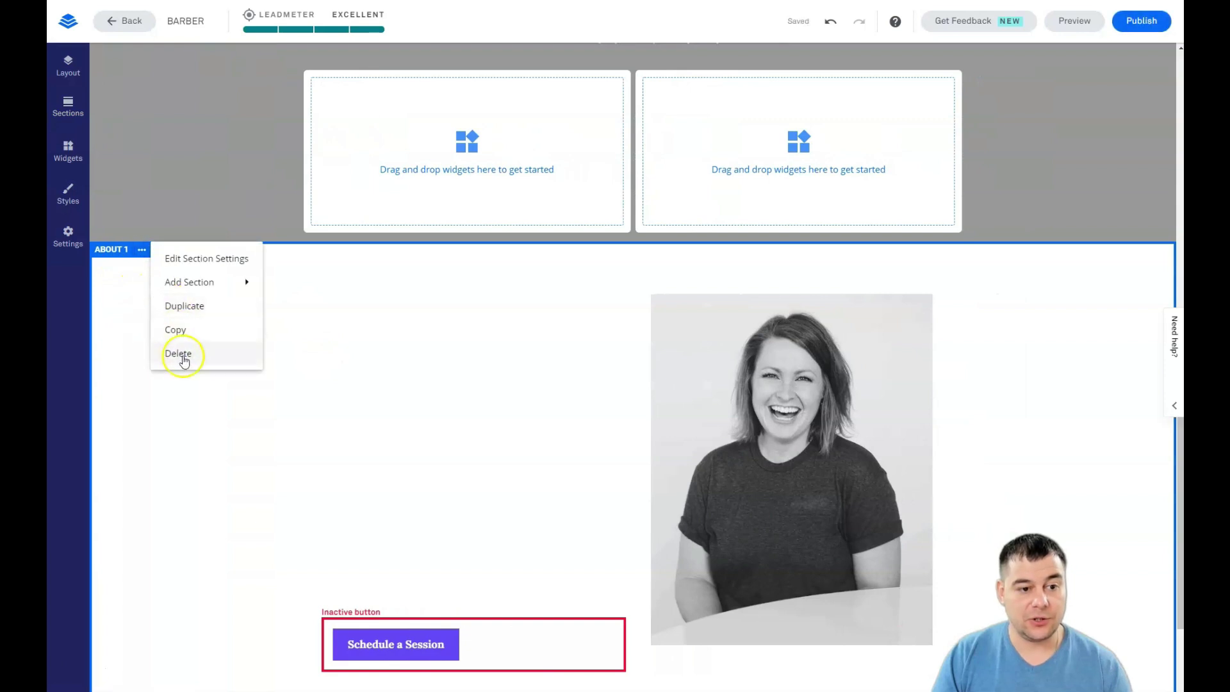
pyautogui.click(180, 353)
pyautogui.click(236, 308)
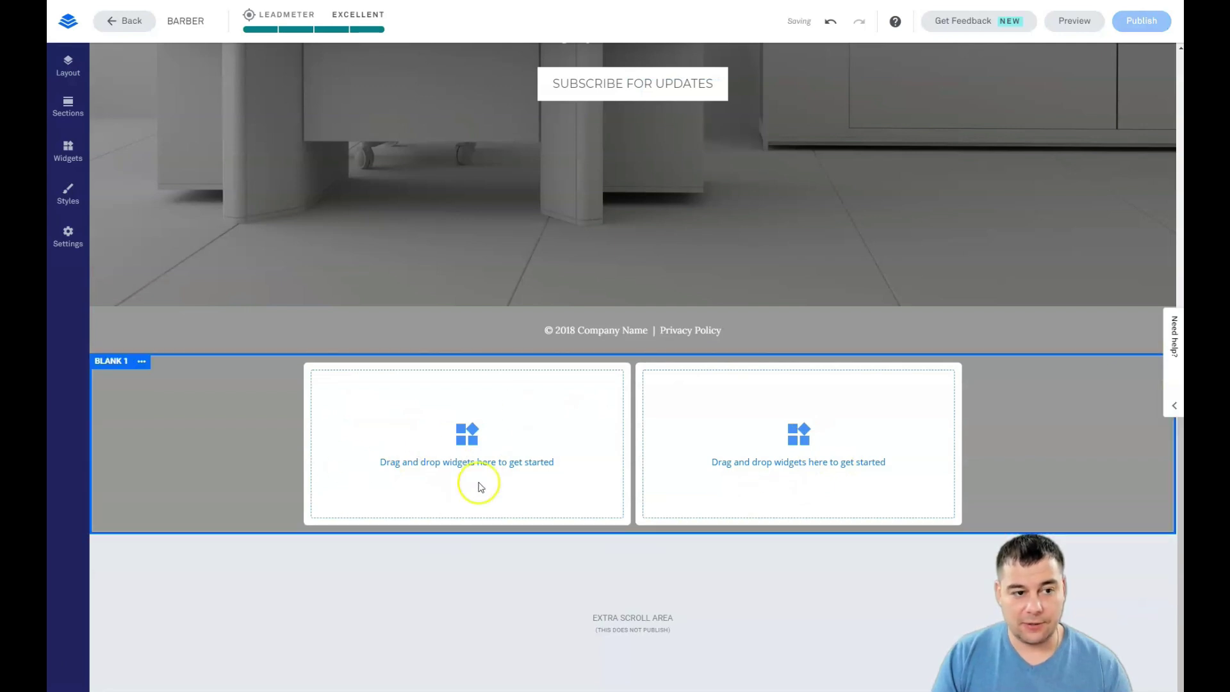
# Step: Place a Video widget in the left column and a Sign Up button with a spacer on the right
pyautogui.click(69, 151)
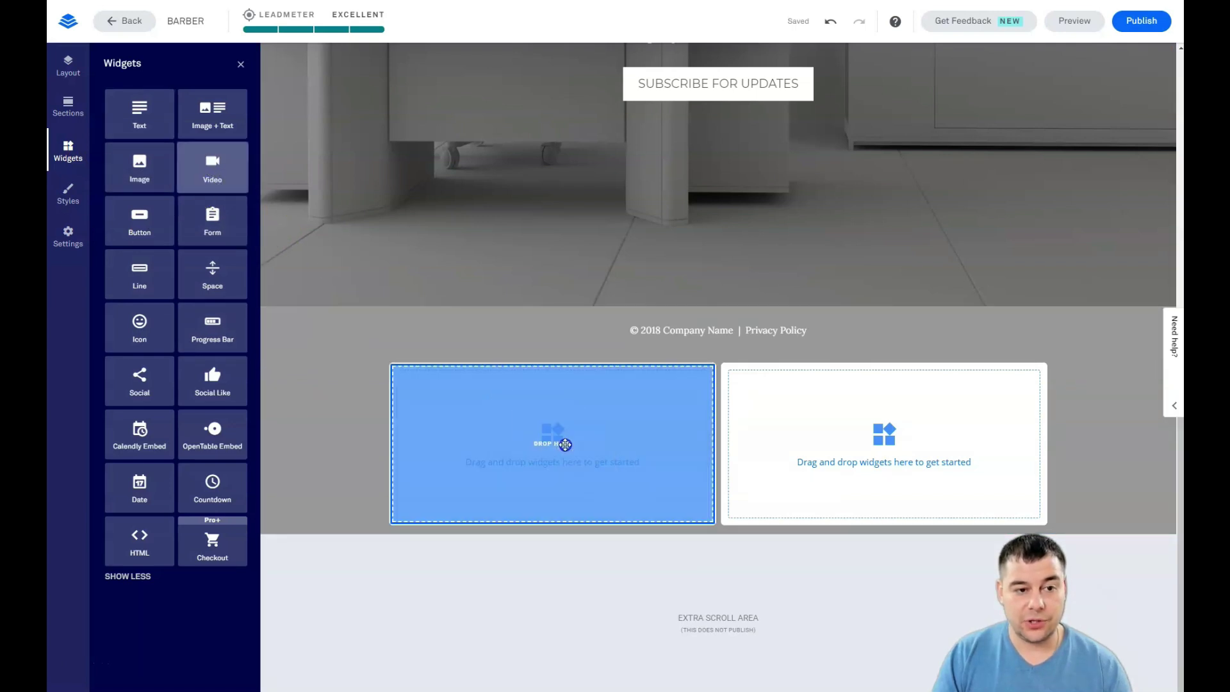
pyautogui.moveTo(213, 172); pyautogui.dragTo(549, 439)
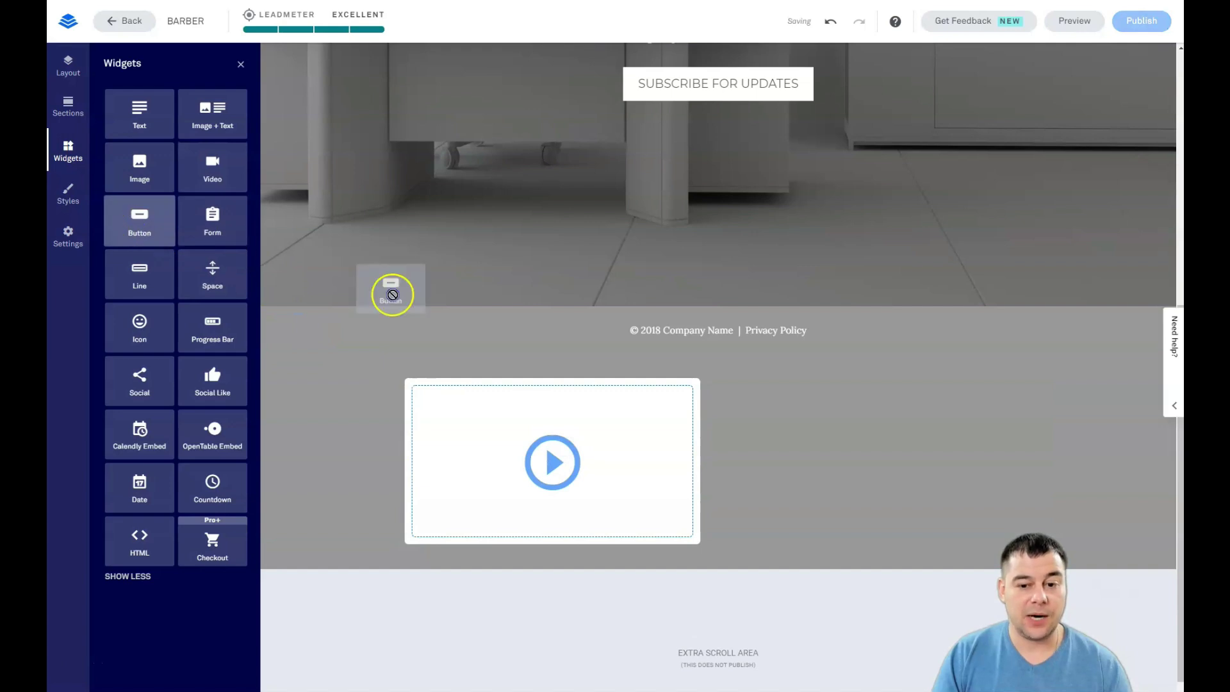
pyautogui.moveTo(139, 224); pyautogui.dragTo(855, 471)
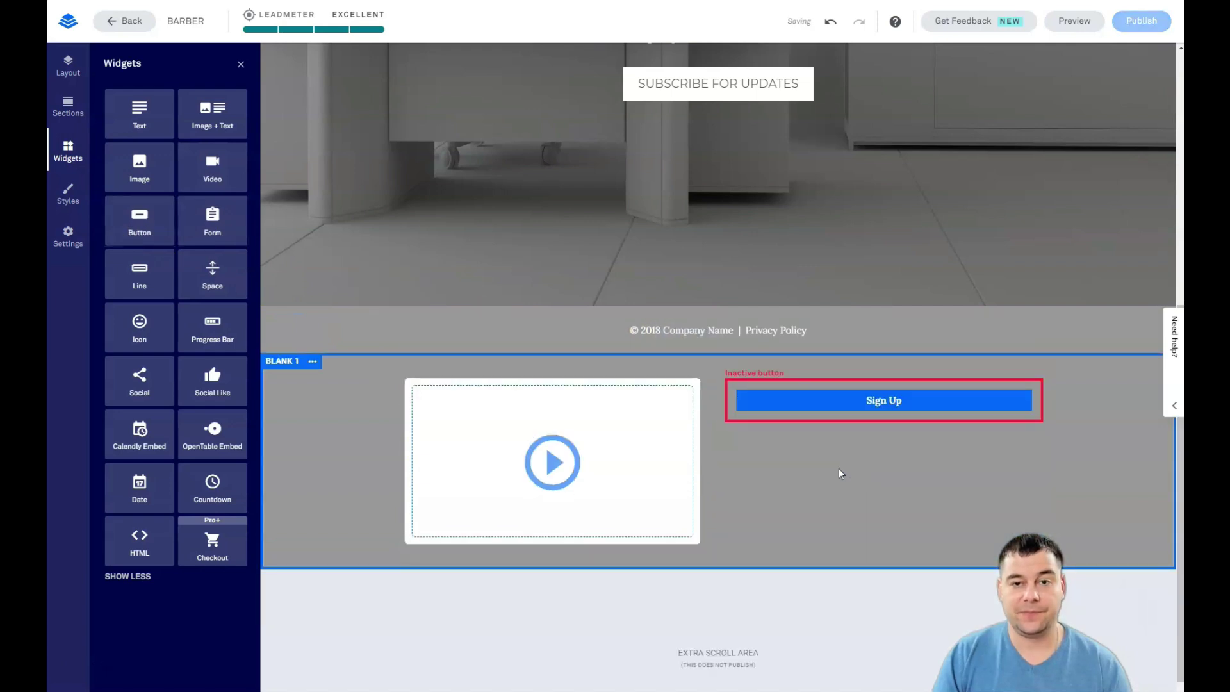
pyautogui.click(128, 575)
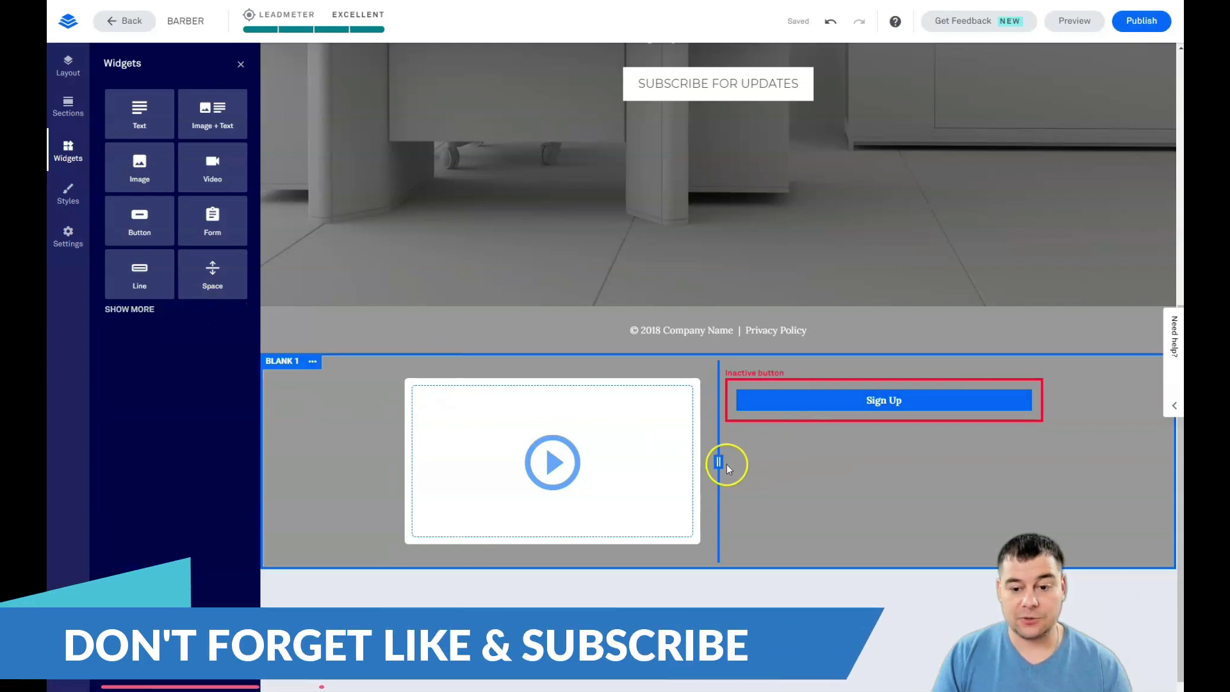
pyautogui.moveTo(228, 301)
pyautogui.mouseDown()
pyautogui.moveTo(887, 391)
pyautogui.moveTo(882, 422)
pyautogui.mouseUp()
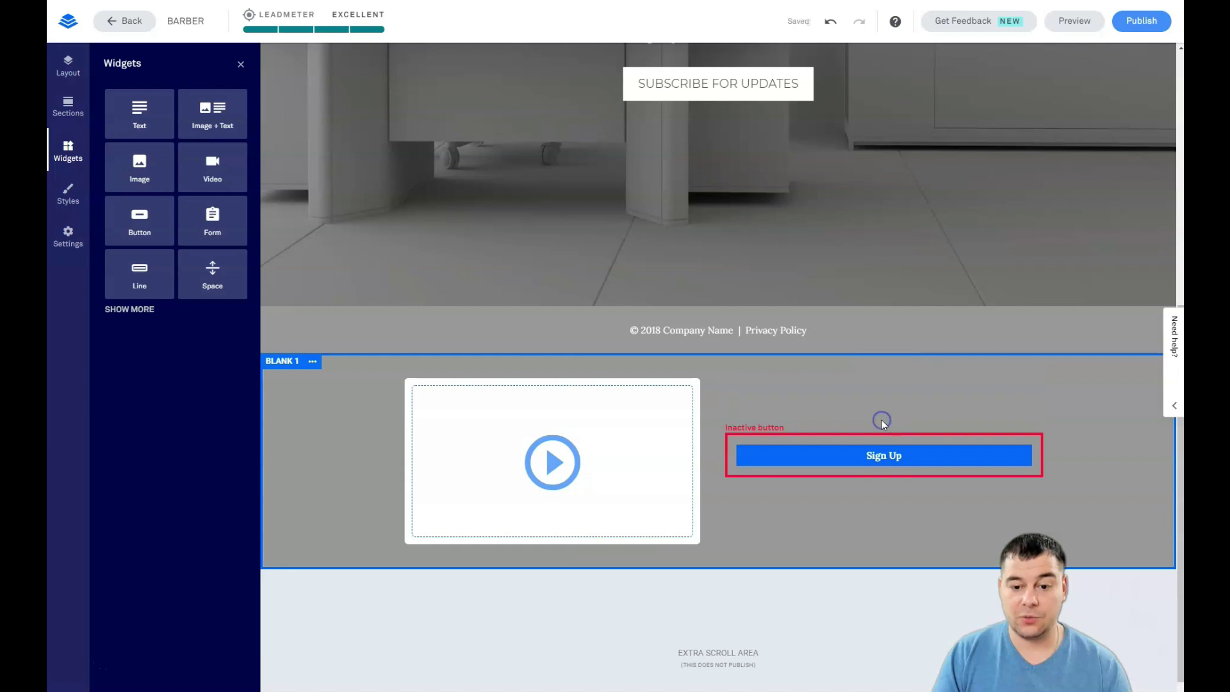
# Step: Widen the video column and make the spacer above Sign Up taller
pyautogui.click(486, 467)
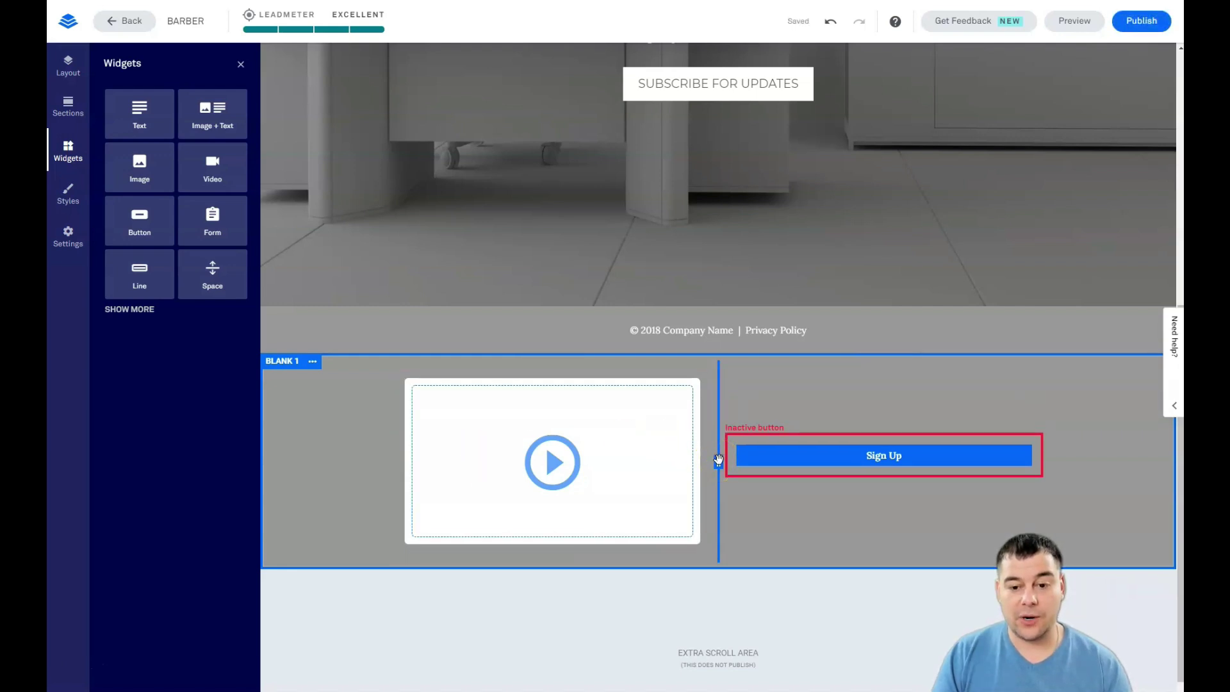
pyautogui.click(452, 497)
pyautogui.click(717, 444)
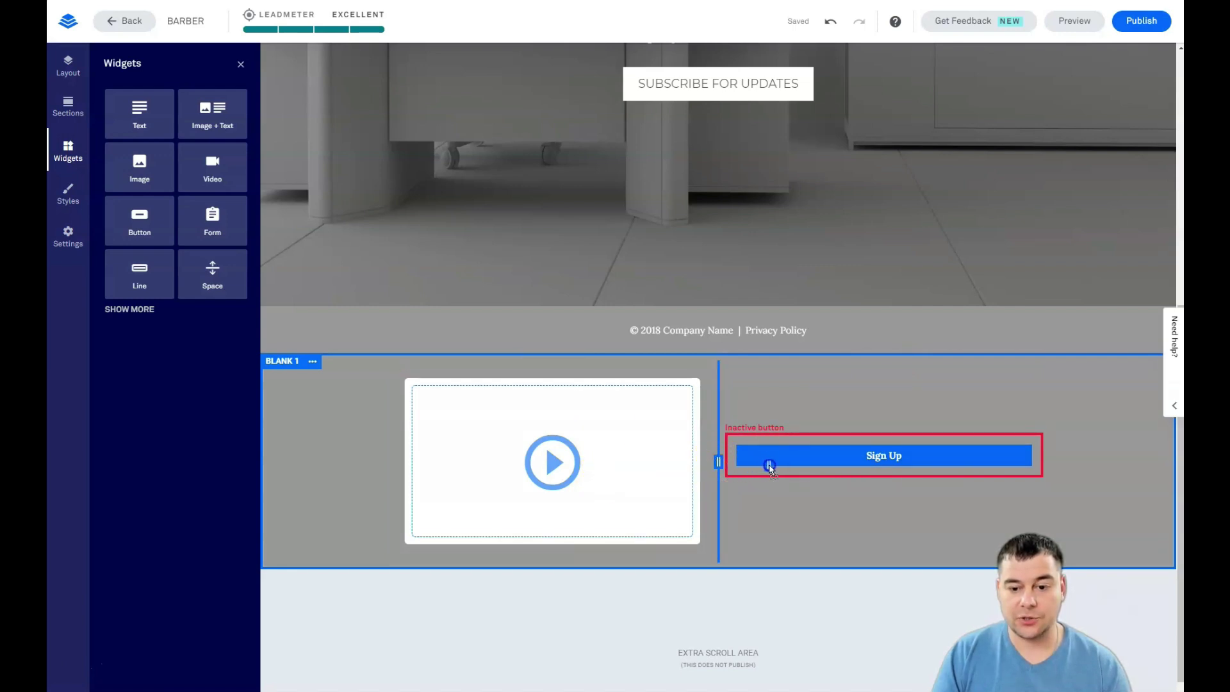
pyautogui.moveTo(769, 466); pyautogui.dragTo(945, 474)
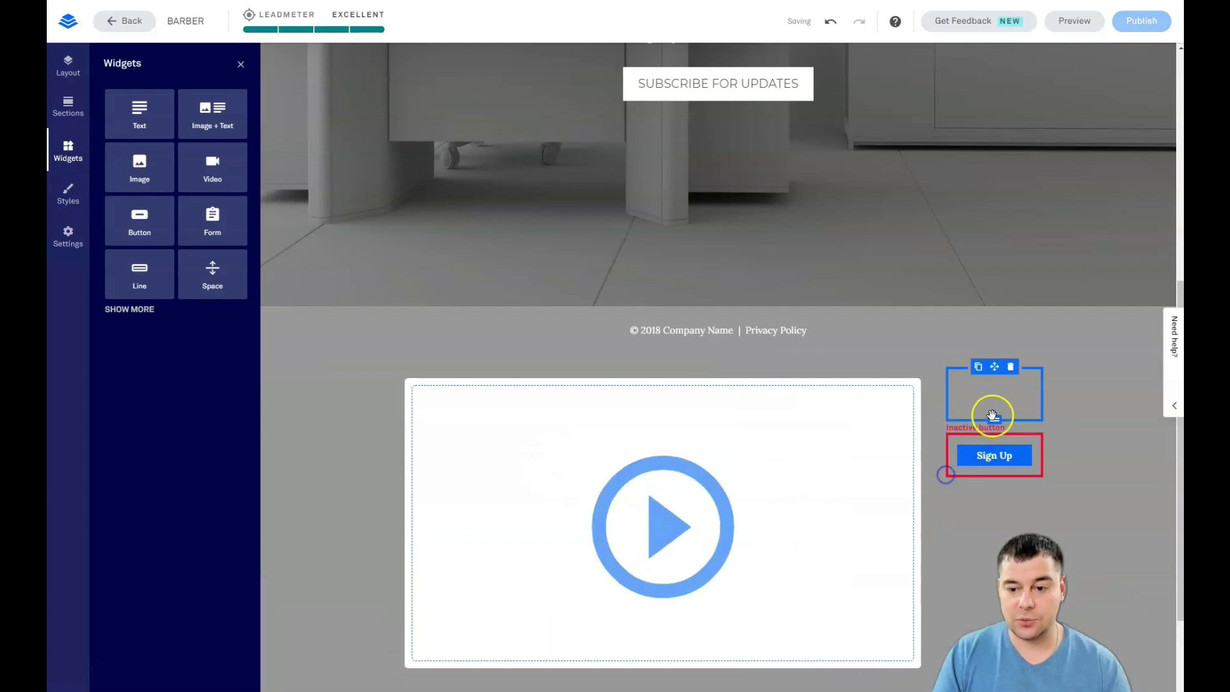
pyautogui.moveTo(994, 426); pyautogui.dragTo(1004, 510)
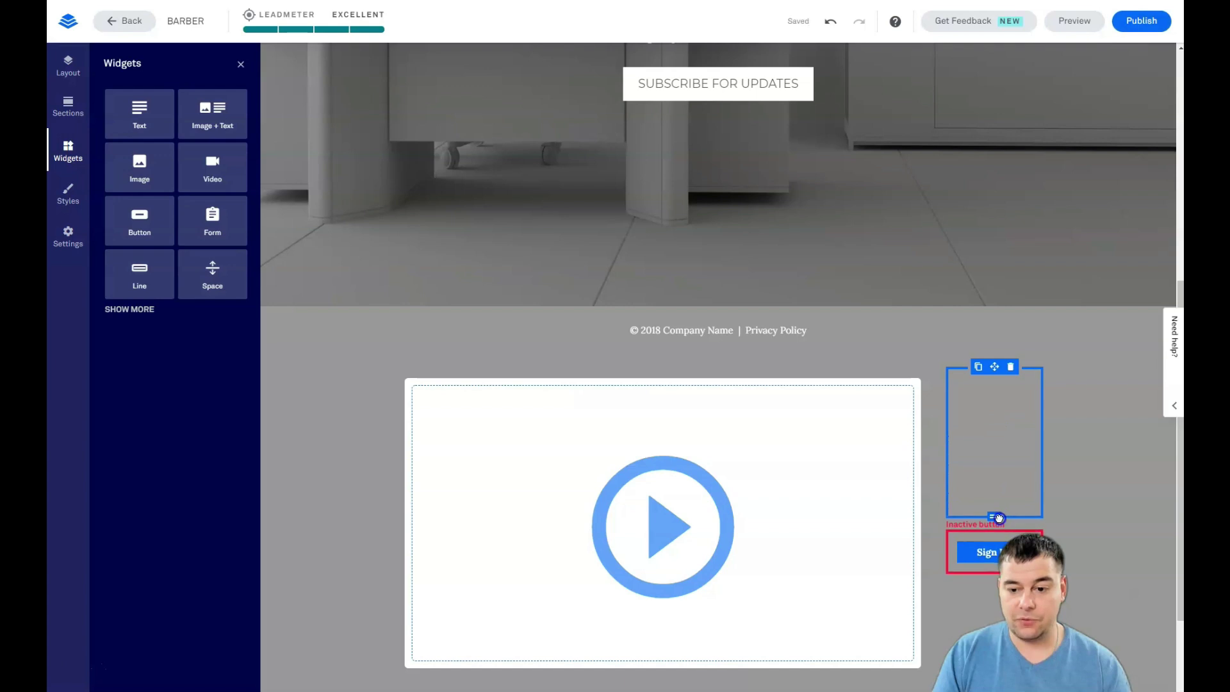
pyautogui.click(623, 384)
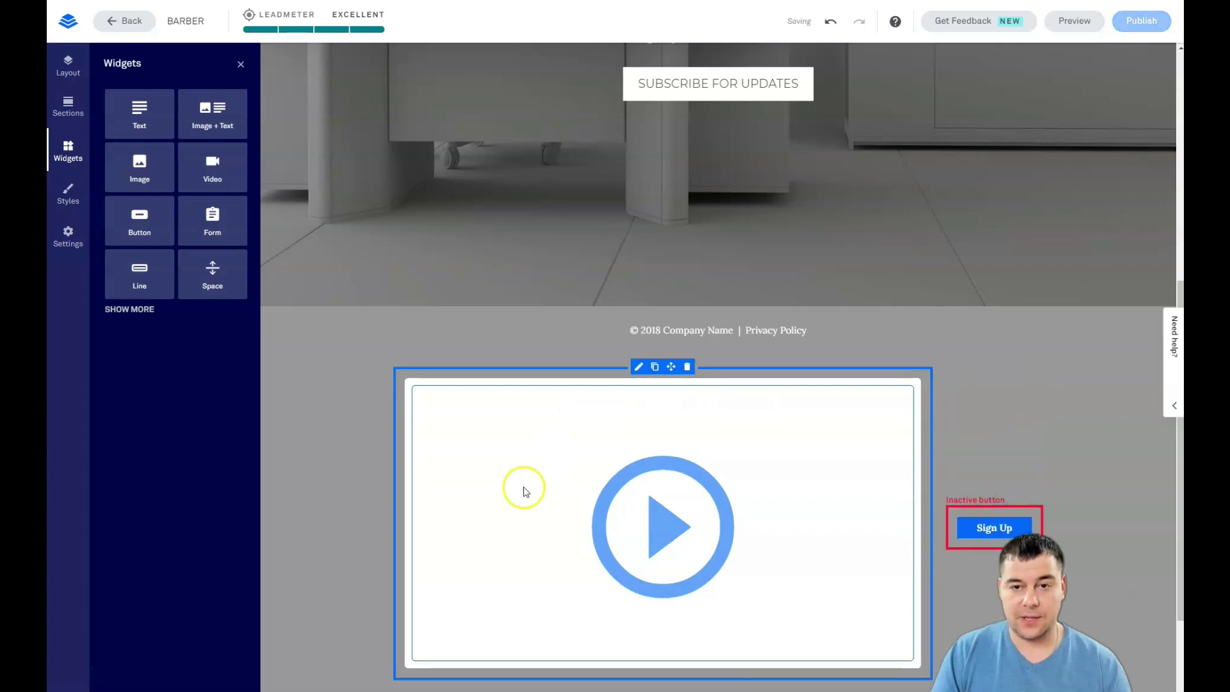
pyautogui.click(238, 64)
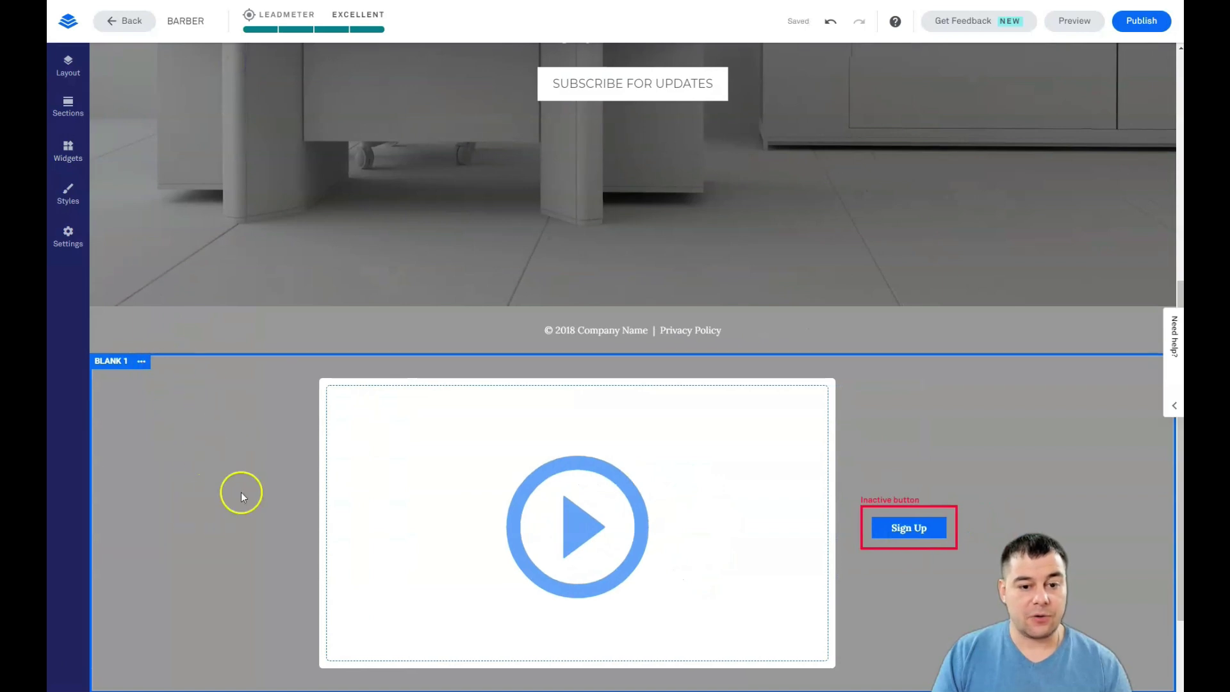
pyautogui.scroll(-3, 193, 468)
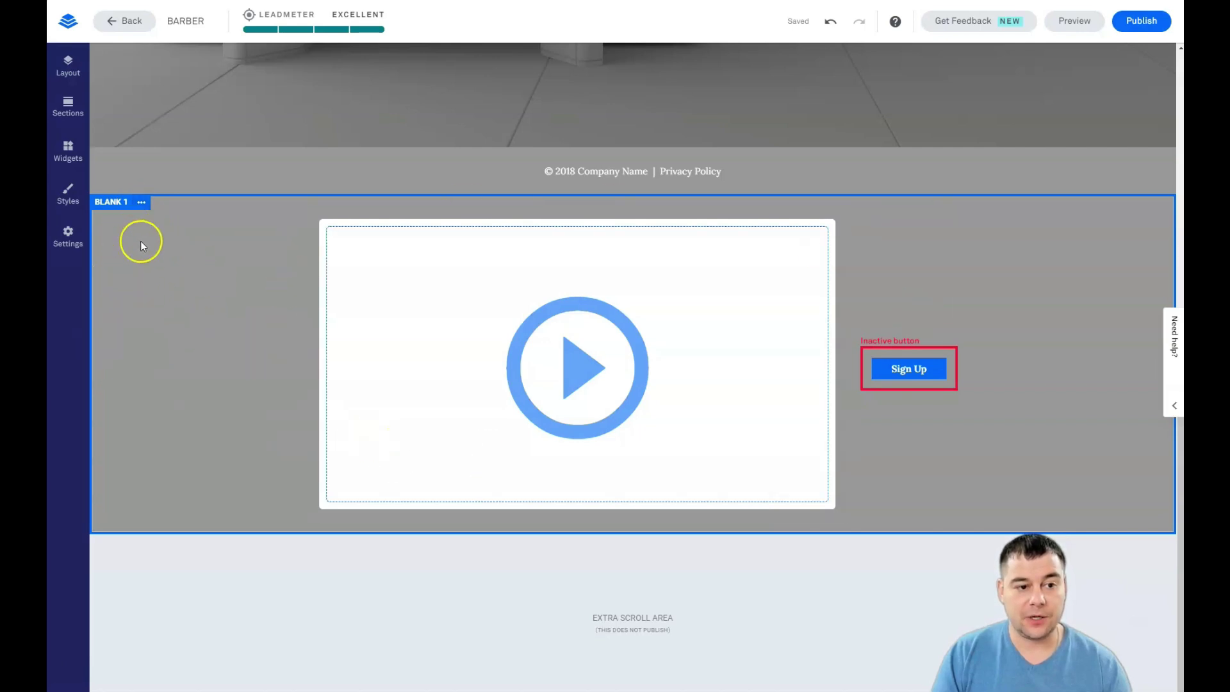
# Step: Open the ••• options menu for the BLANK 1 section
pyautogui.click(142, 203)
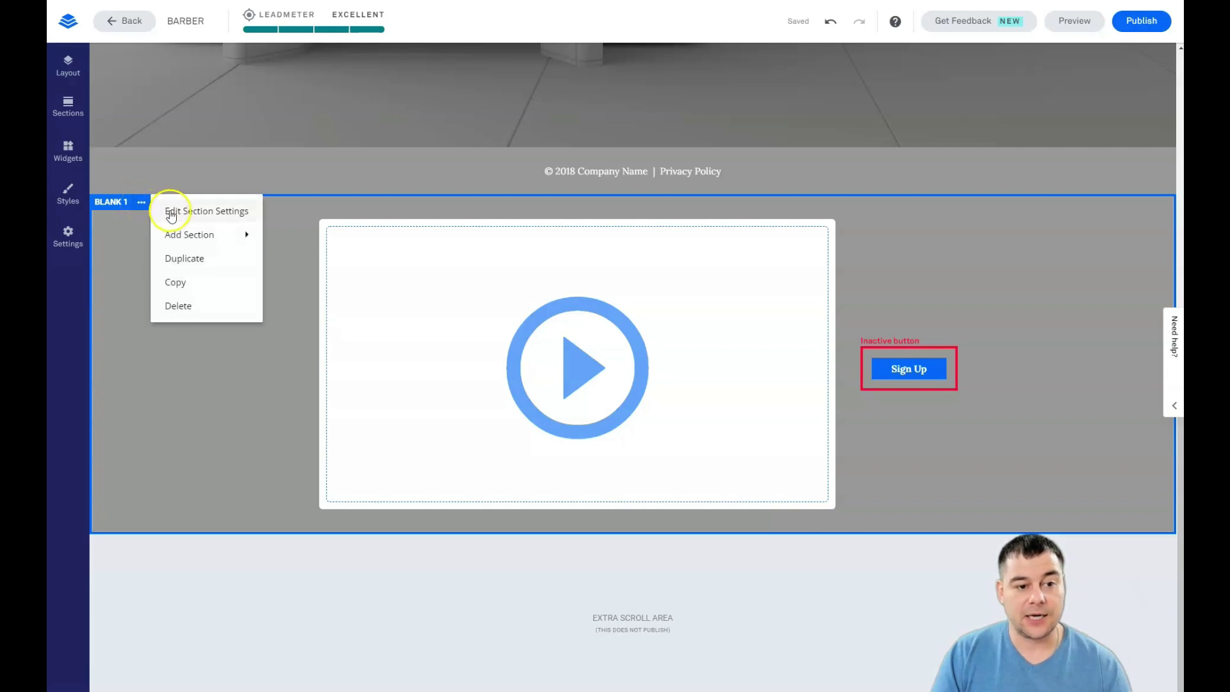
pyautogui.moveTo(189, 235)
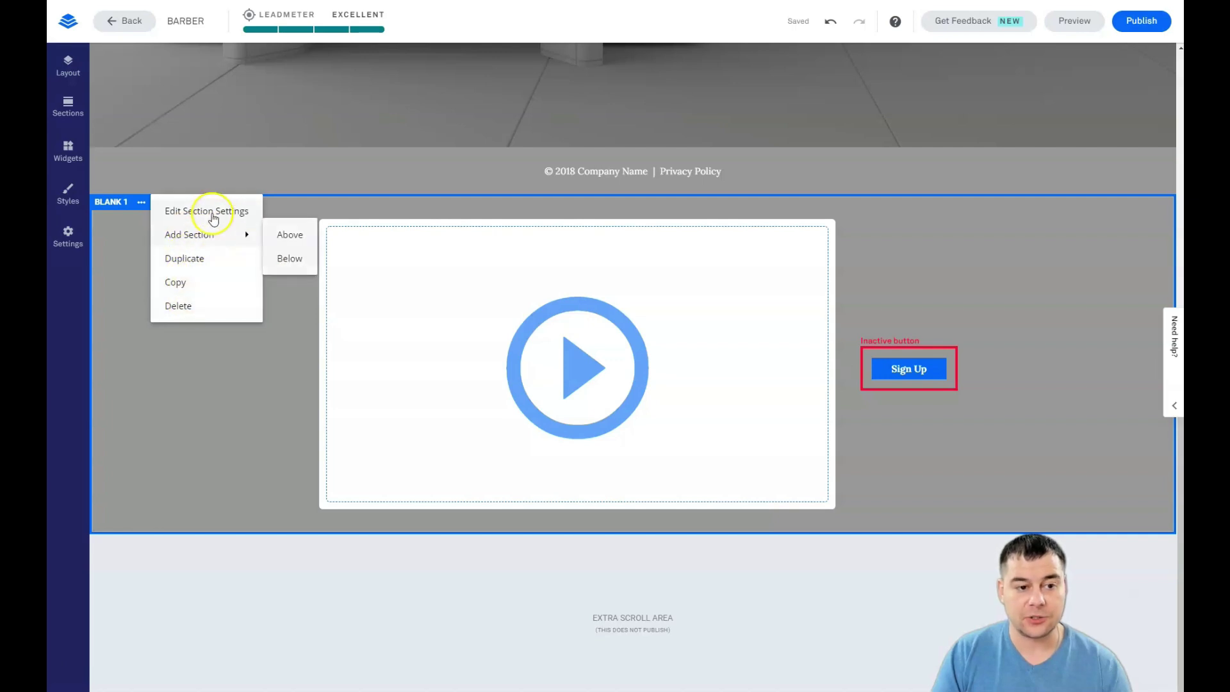
# Step: Open the BLANK 1 section settings and glance at the background colour choices
pyautogui.click(214, 215)
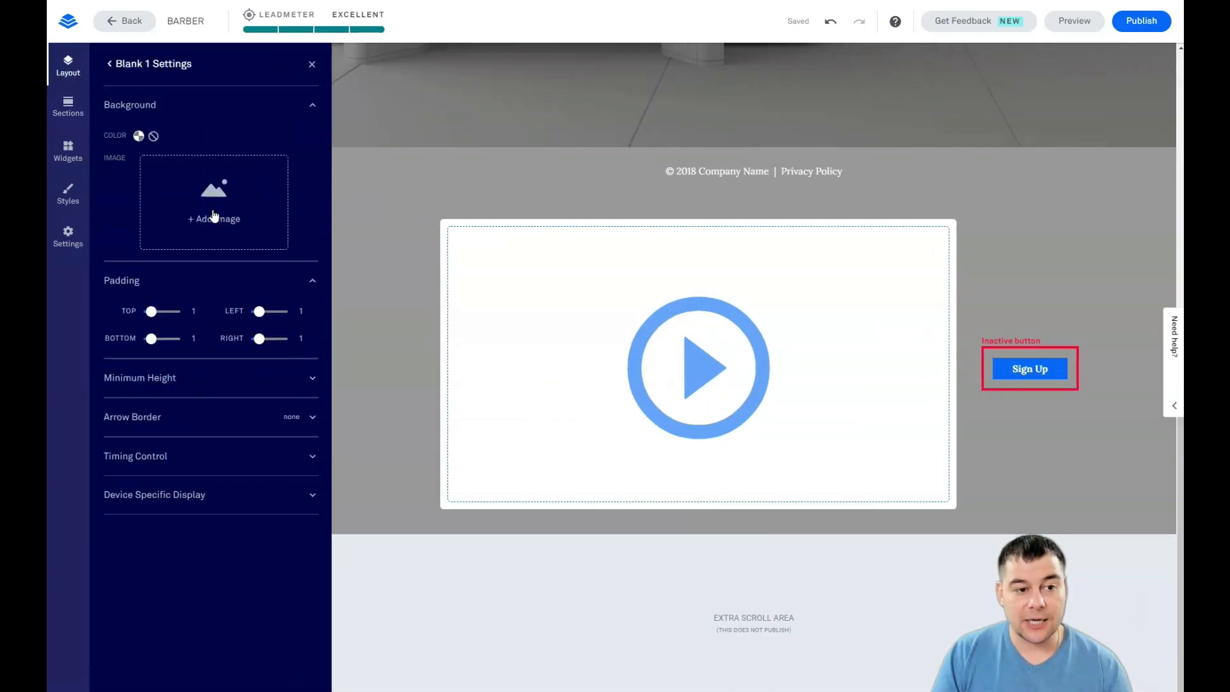
pyautogui.click(138, 137)
pyautogui.click(152, 138)
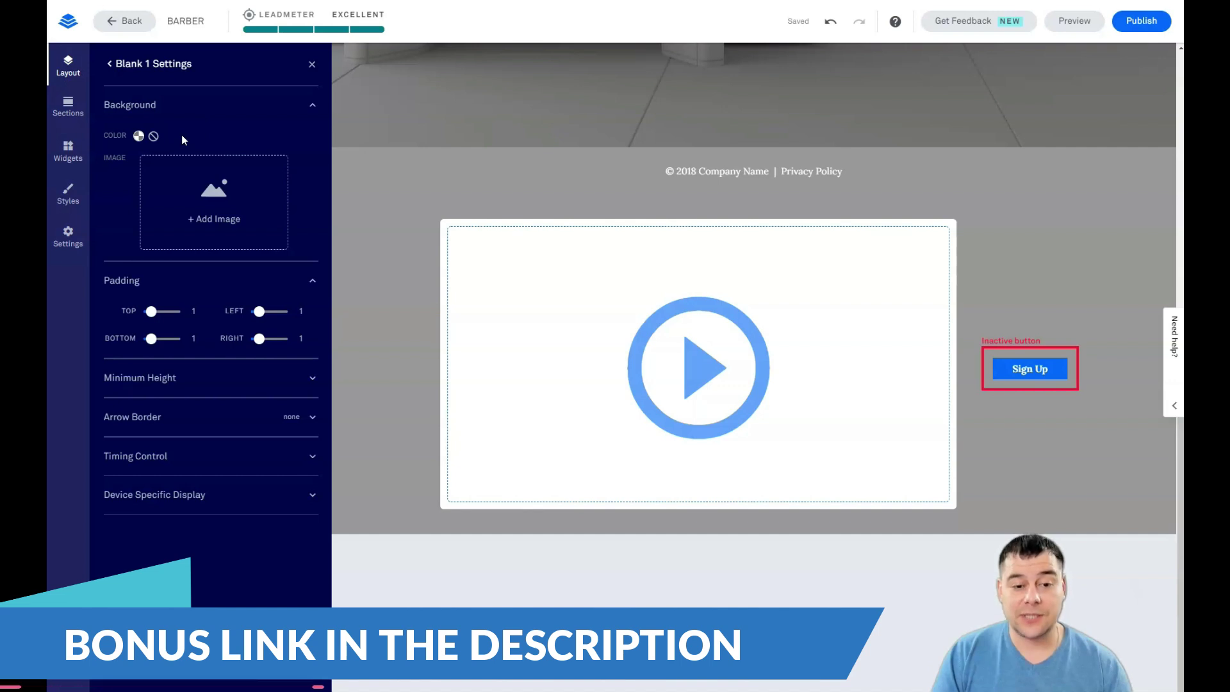
pyautogui.click(238, 391)
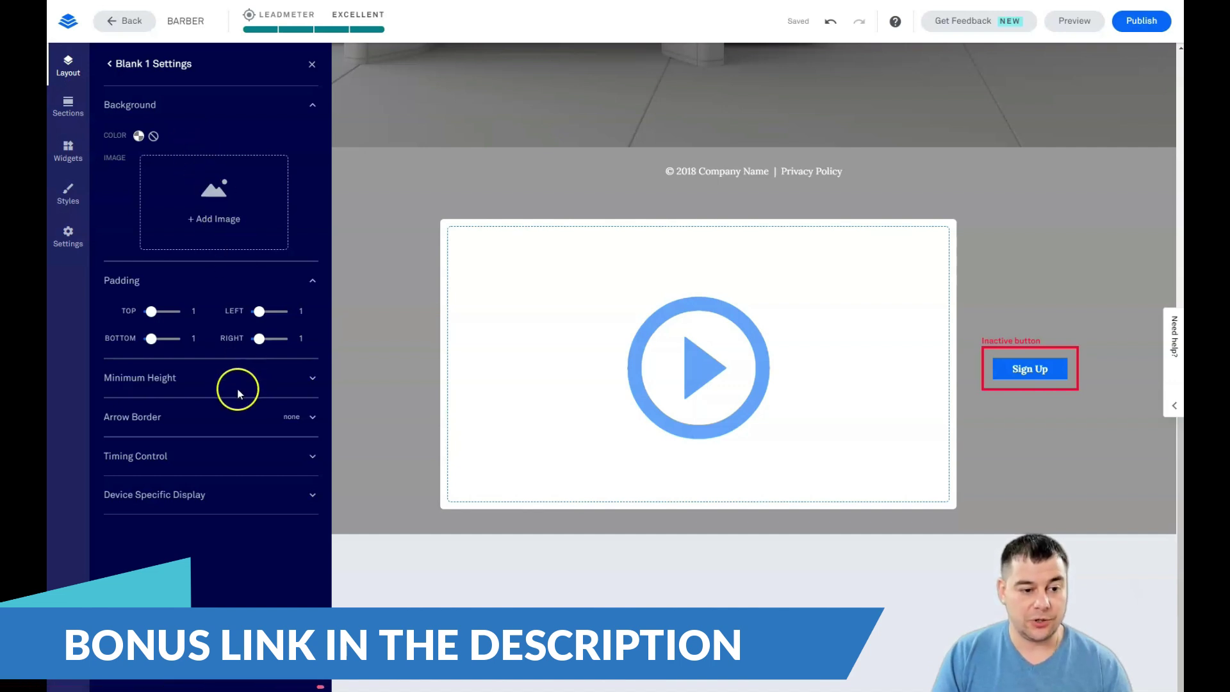
# Step: Try the Minimum Height presets, settle on Auto, and close the section settings
pyautogui.click(310, 381)
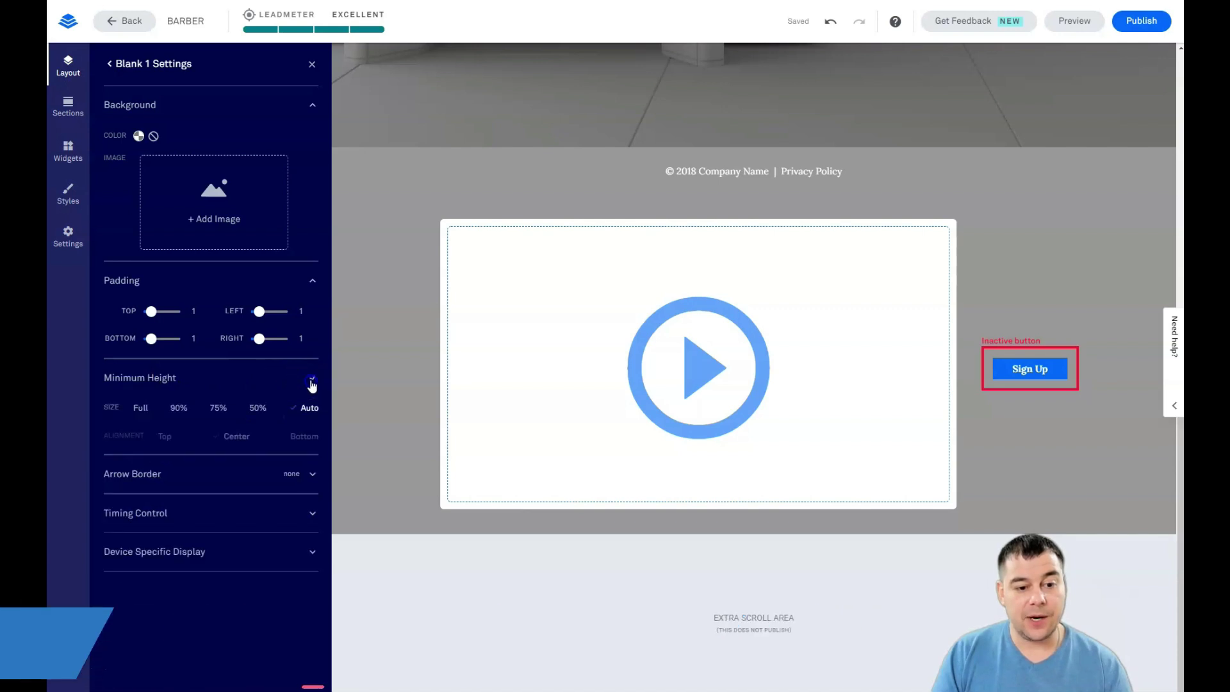
pyautogui.click(256, 410)
pyautogui.click(231, 410)
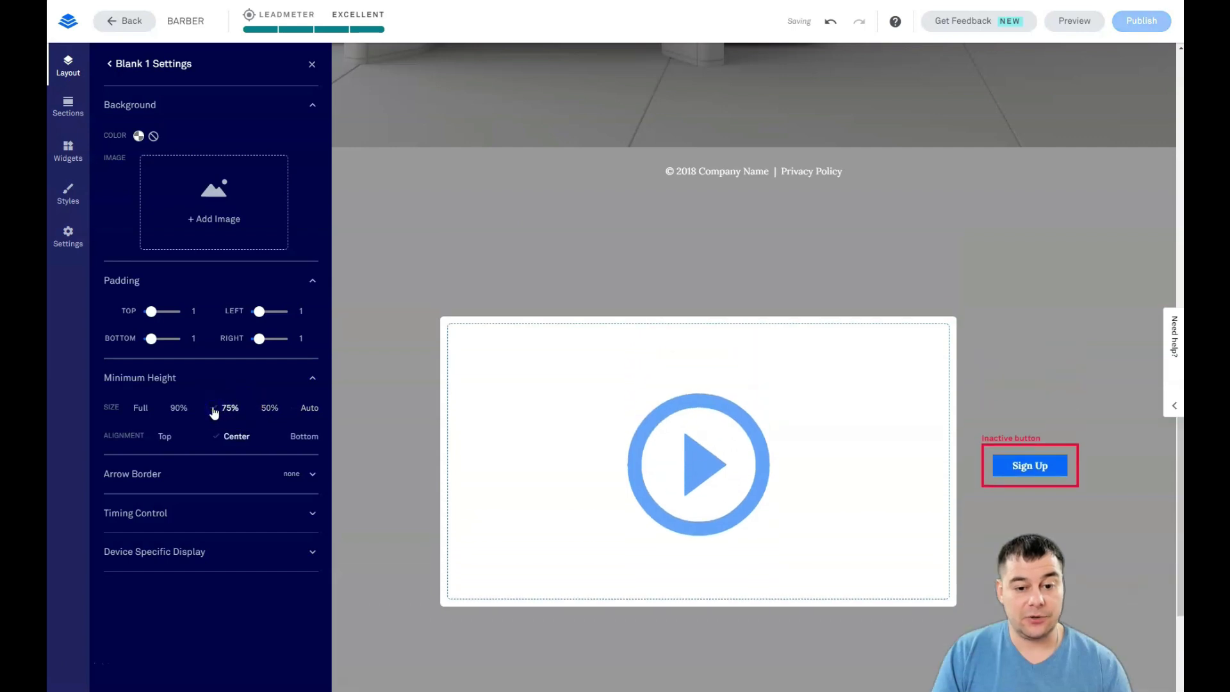
pyautogui.scroll(-1, 379, 387)
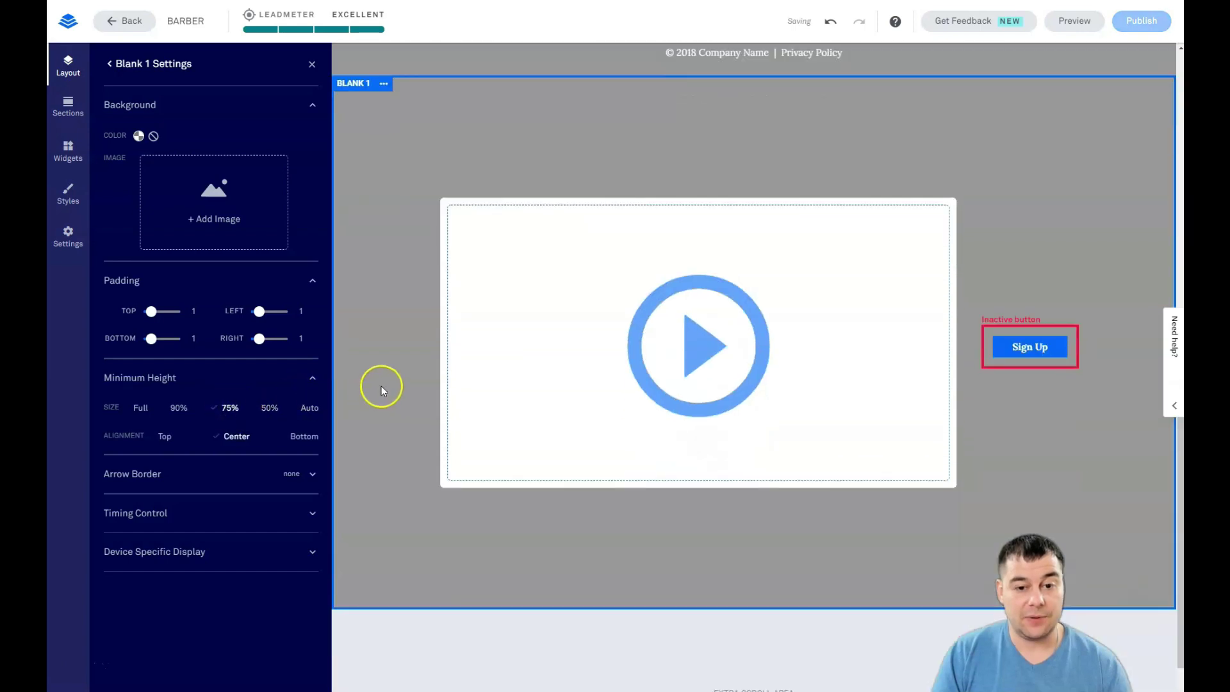
pyautogui.click(179, 410)
pyautogui.click(164, 410)
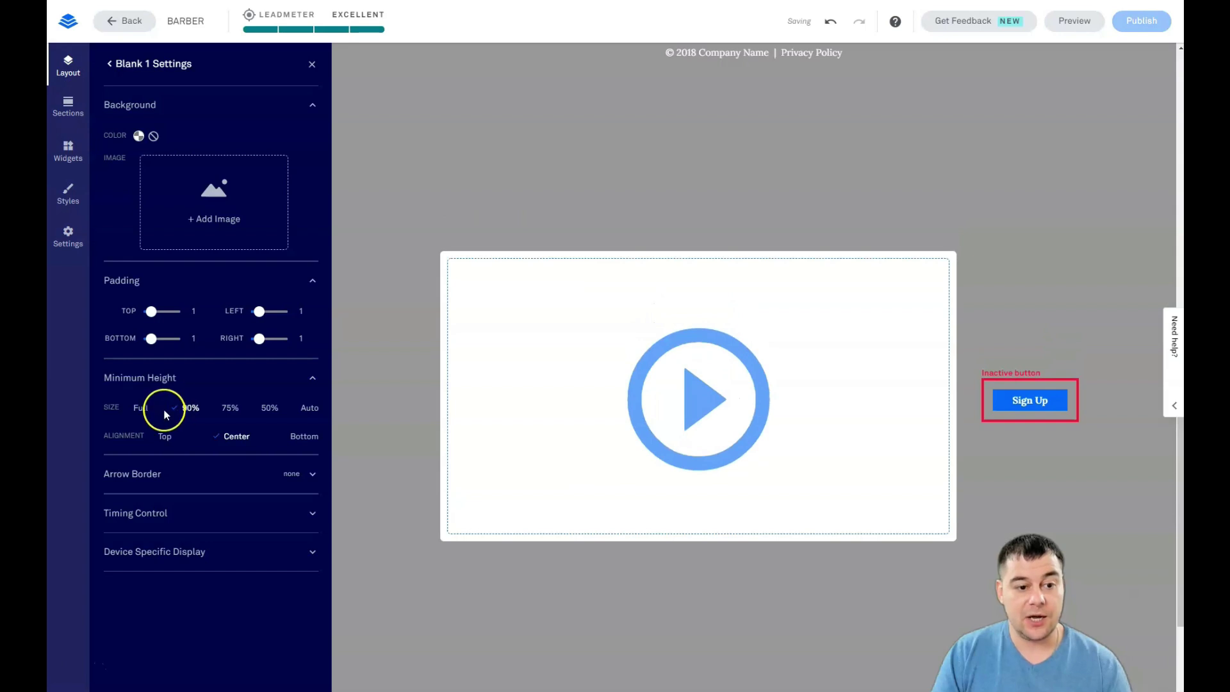
pyautogui.click(141, 411)
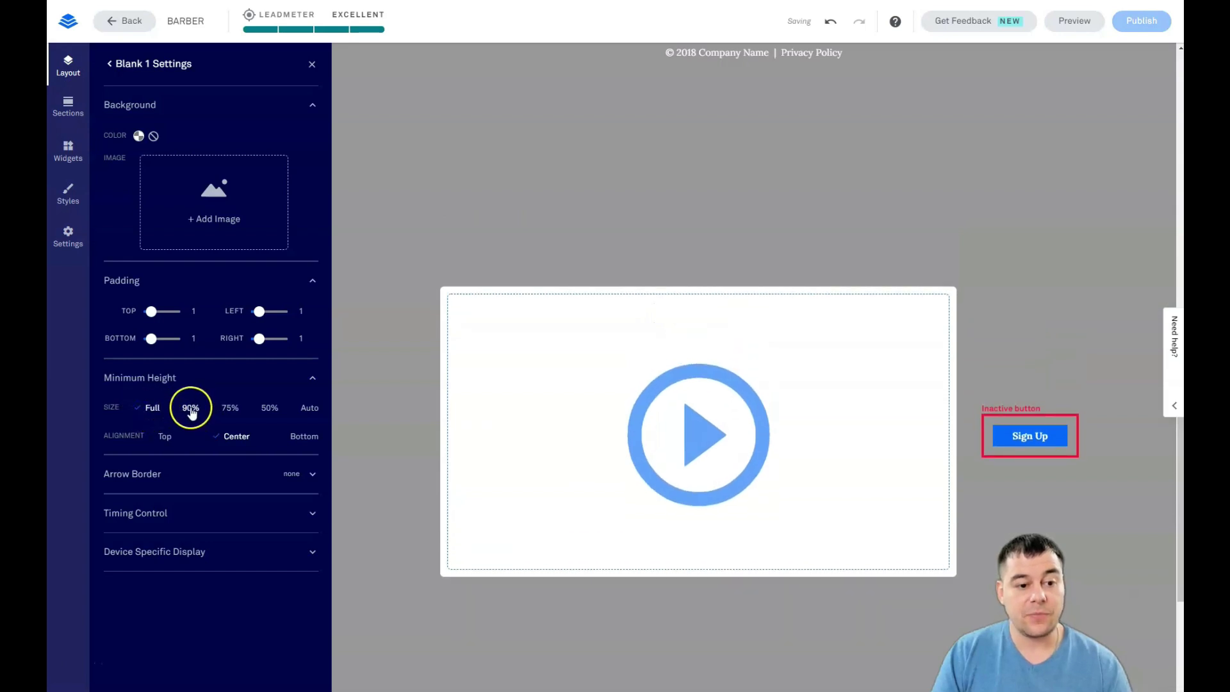
pyautogui.click(190, 412)
pyautogui.click(268, 411)
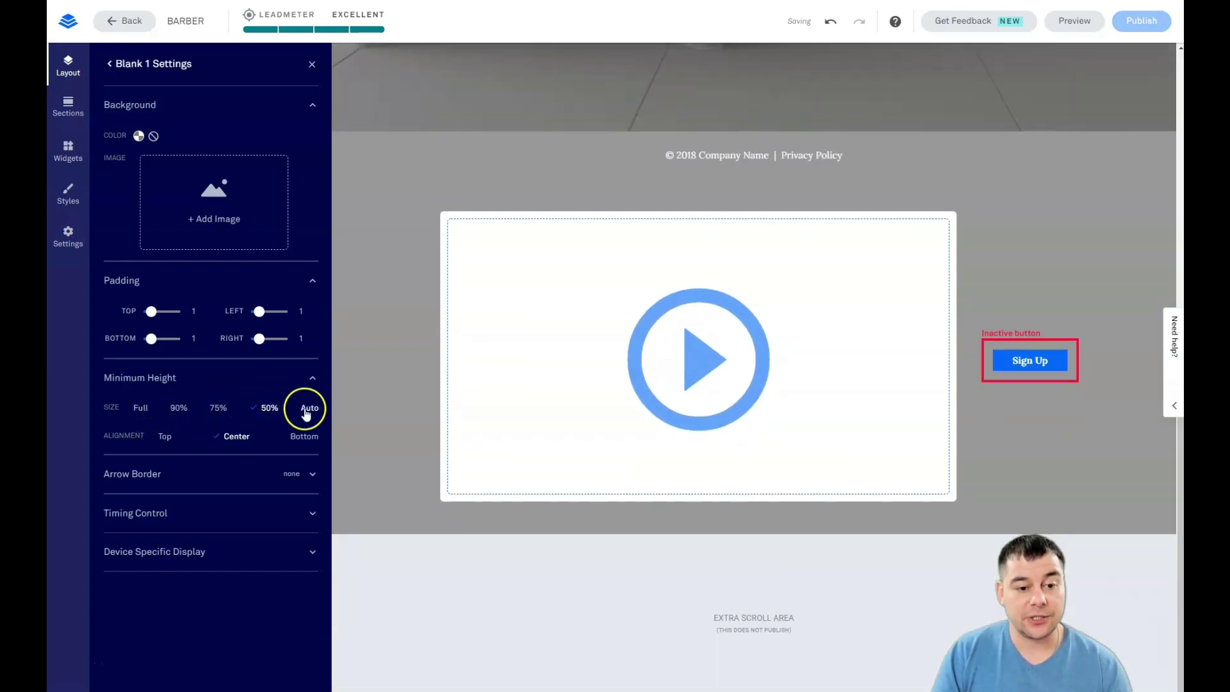
pyautogui.click(305, 412)
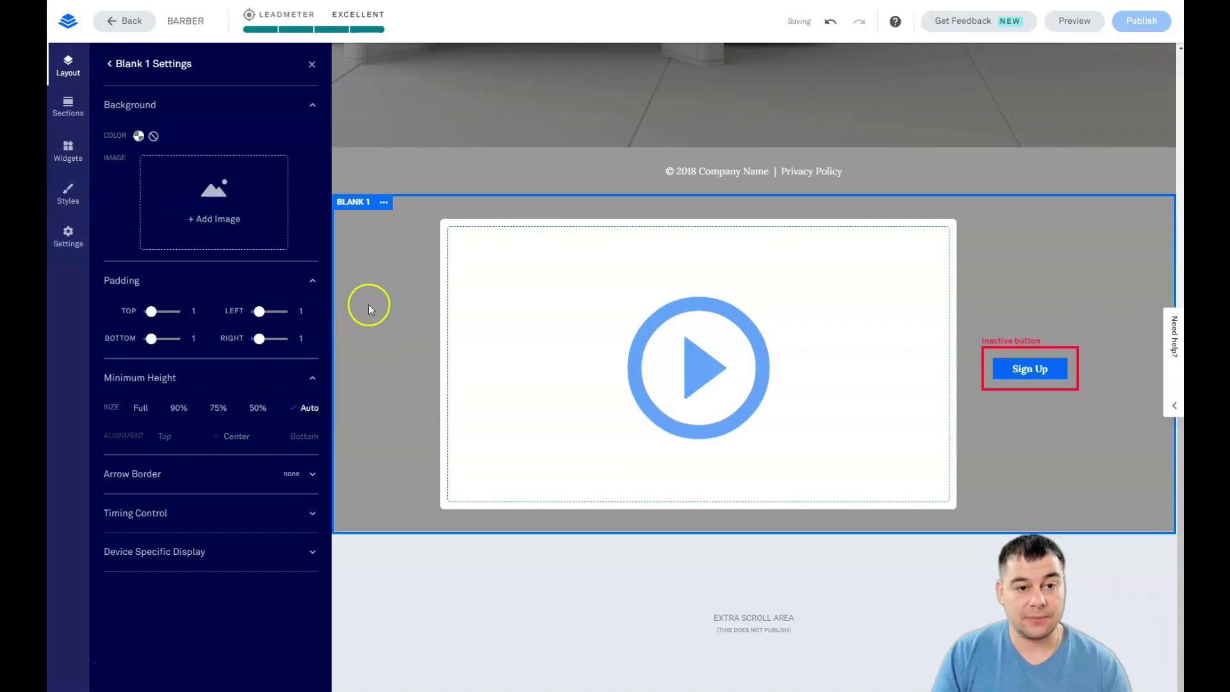
pyautogui.click(312, 65)
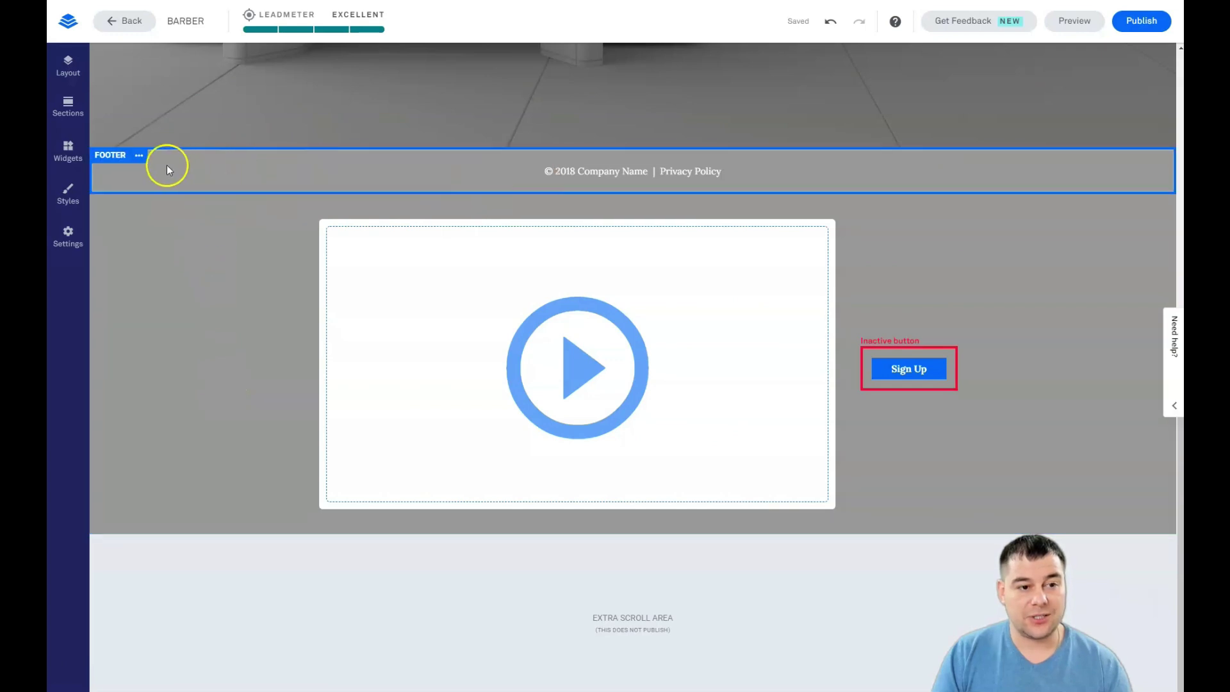
pyautogui.doubleClick(119, 170)
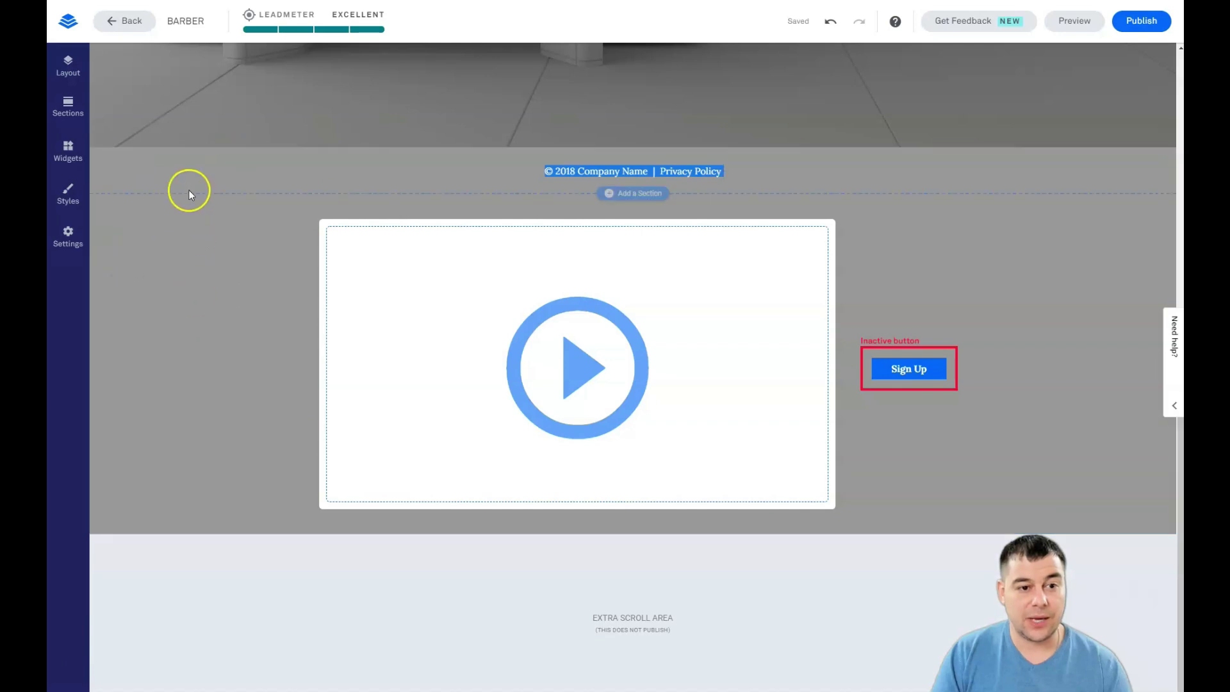
# Step: In Page Layout, drag the Footer row below Blank 1 so the page ends with the footer
pyautogui.click(63, 69)
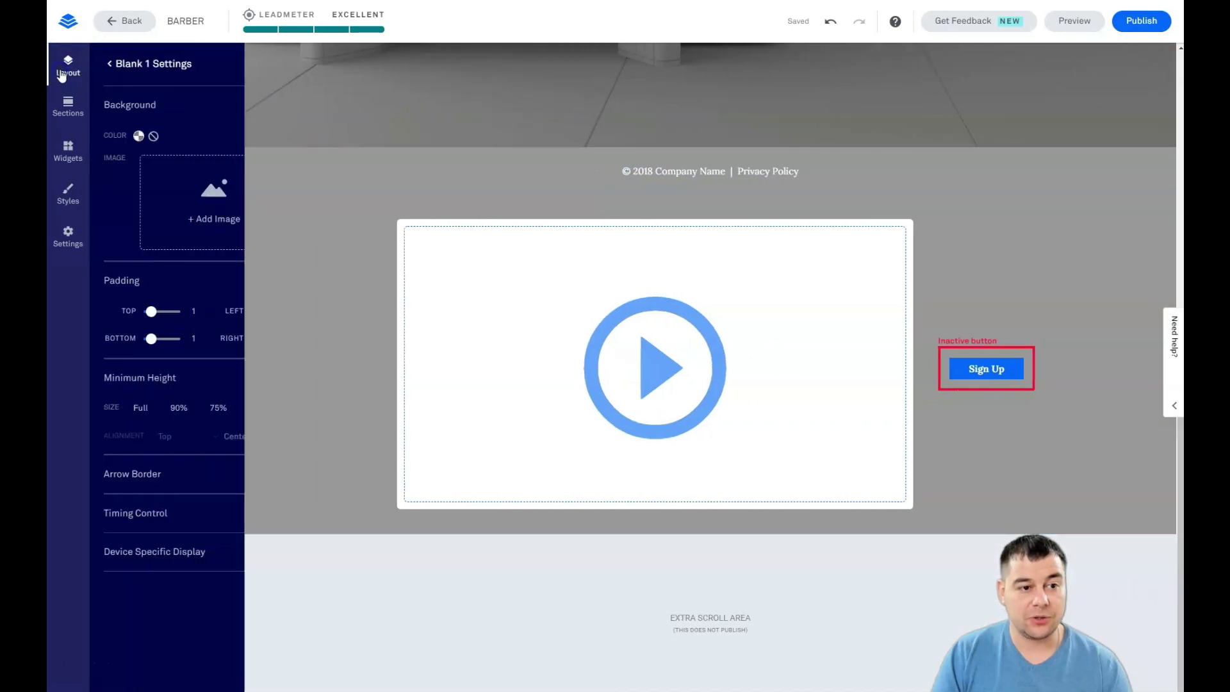
pyautogui.click(112, 65)
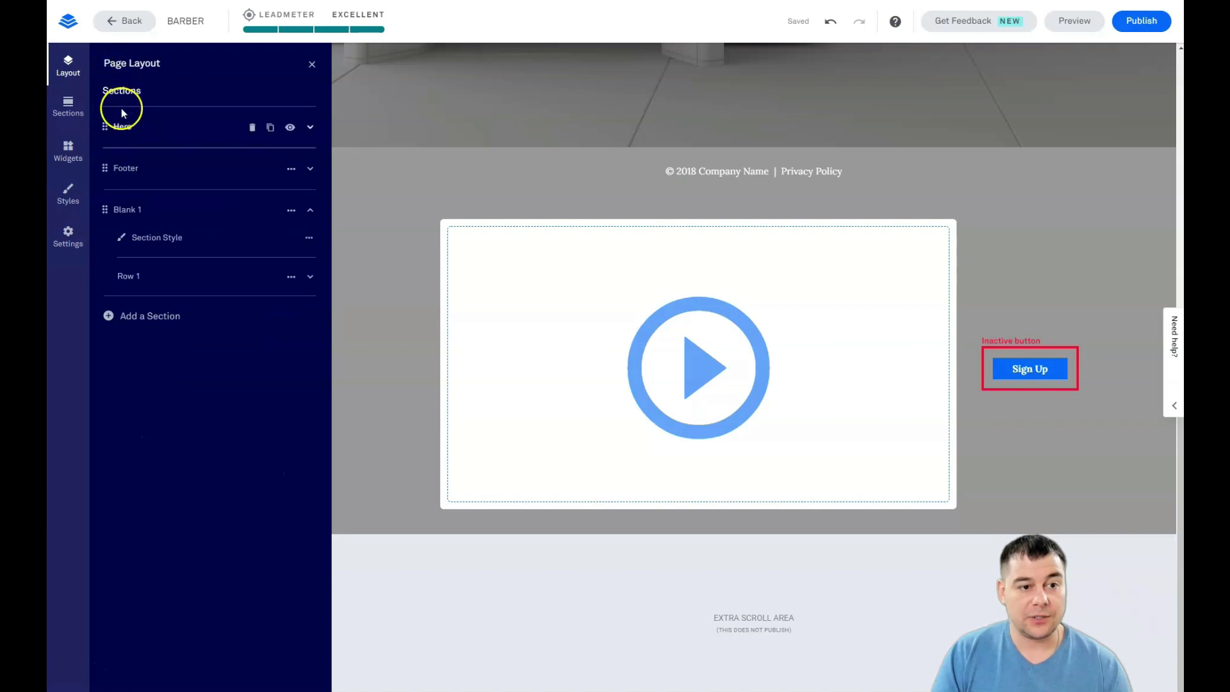
pyautogui.click(129, 207)
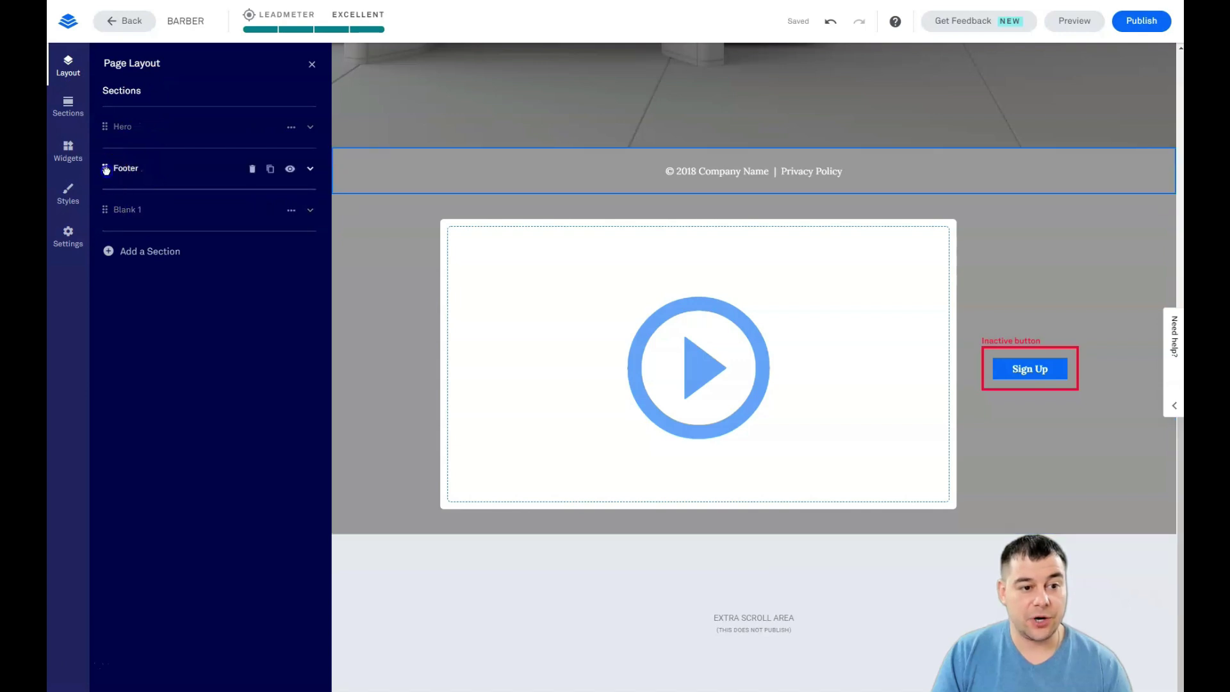
pyautogui.moveTo(106, 168); pyautogui.dragTo(104, 211)
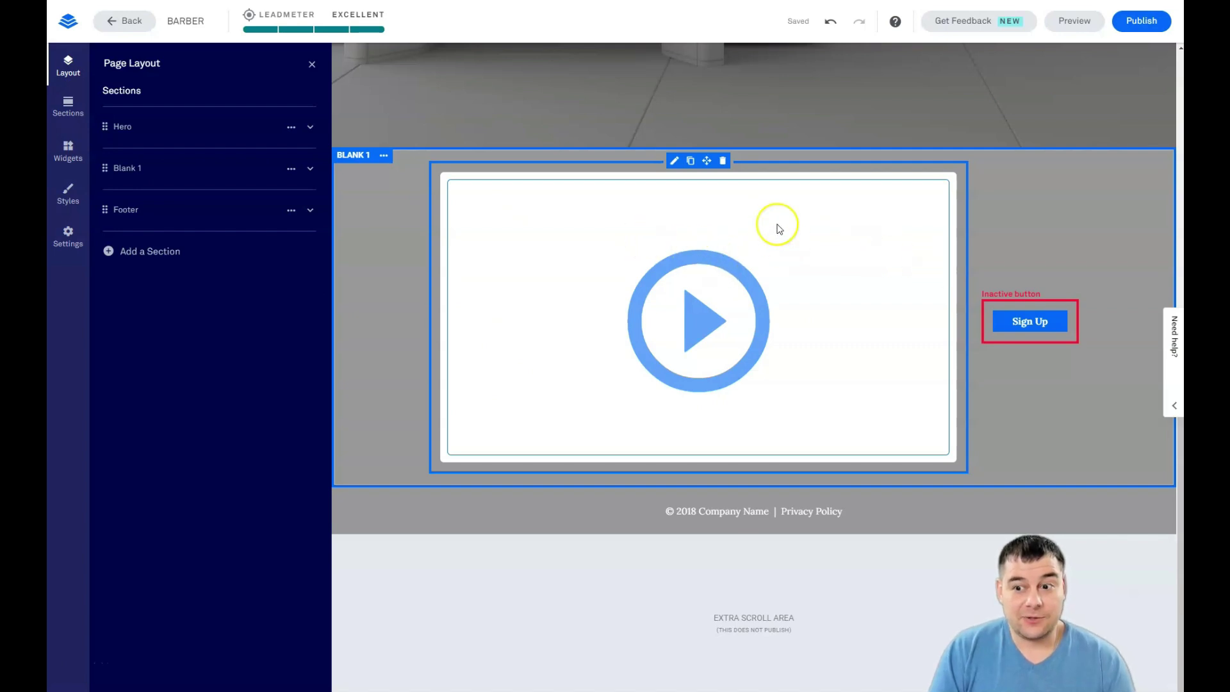
pyautogui.click(310, 65)
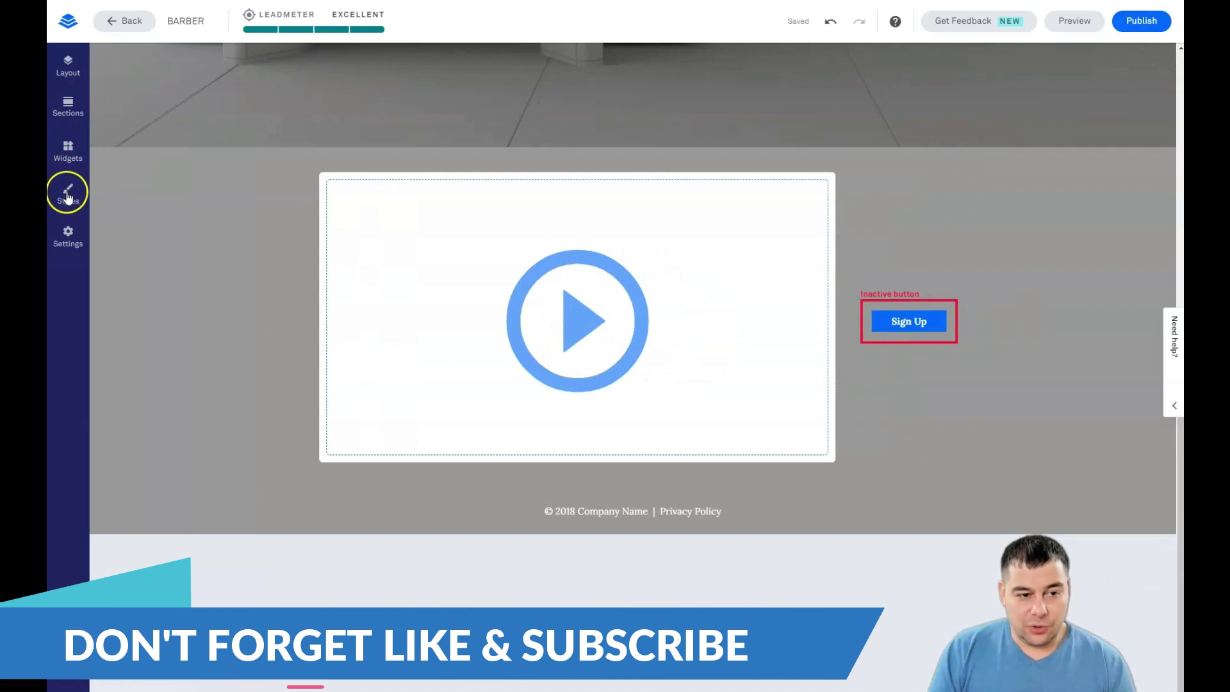
# Step: Clear the page background colour and replace it with a custom grey
pyautogui.click(67, 197)
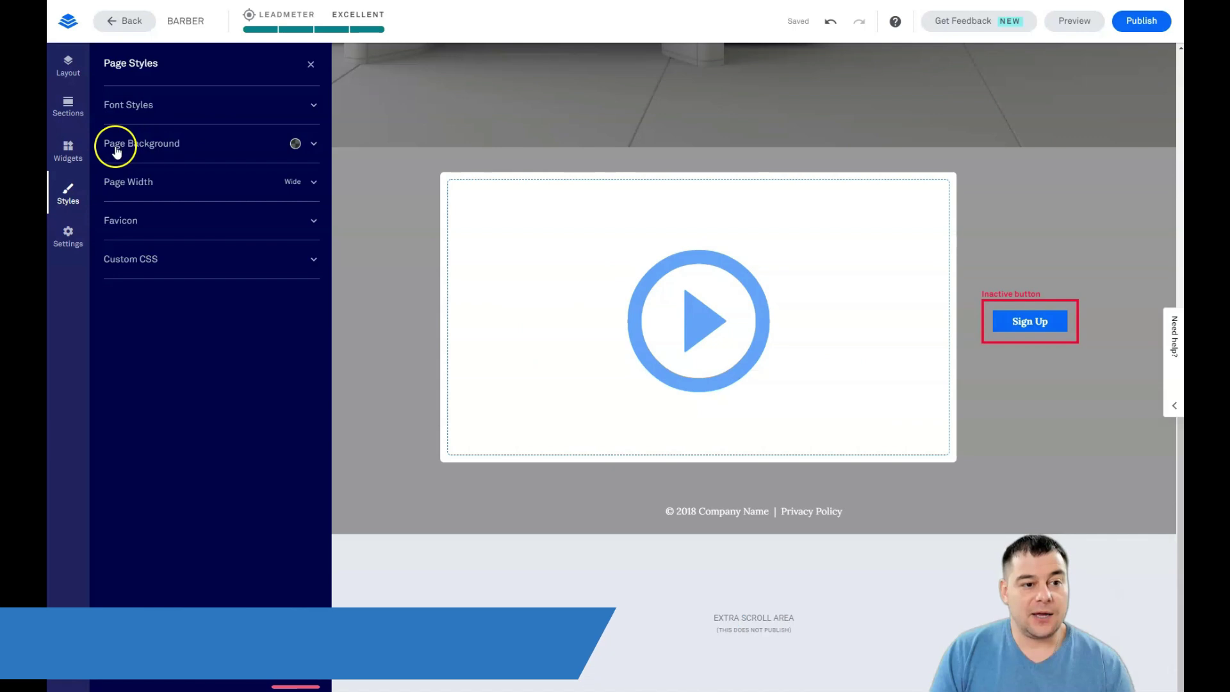
pyautogui.click(312, 146)
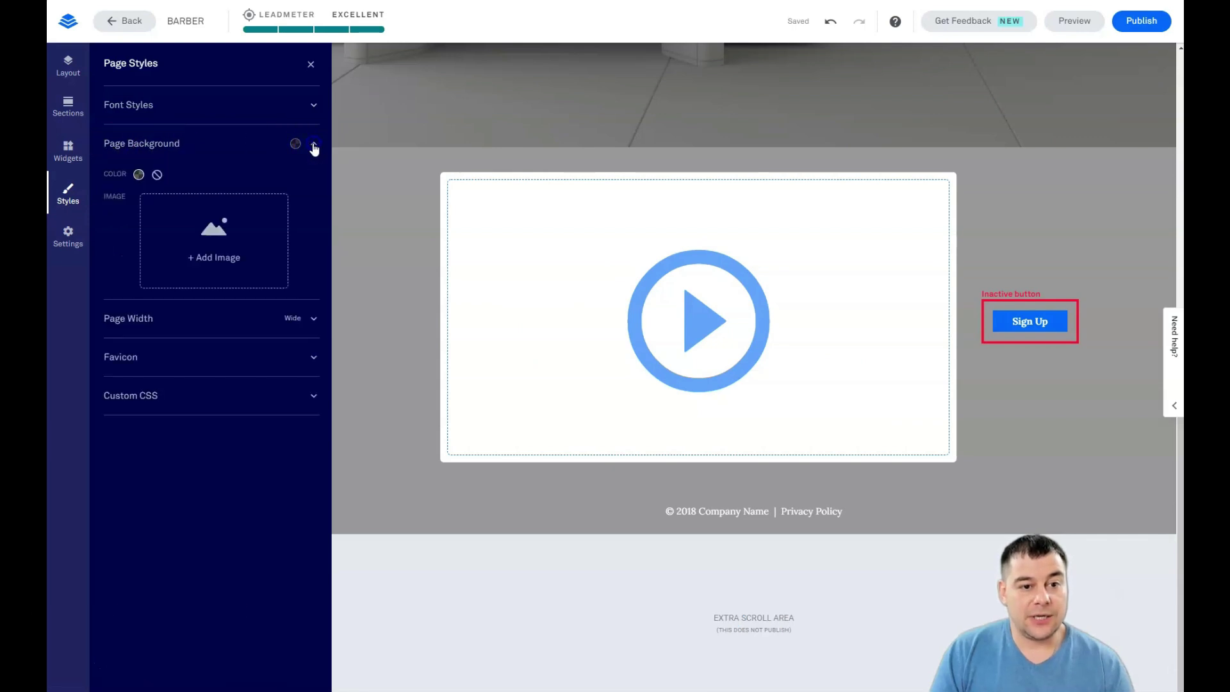
pyautogui.click(158, 177)
pyautogui.click(391, 195)
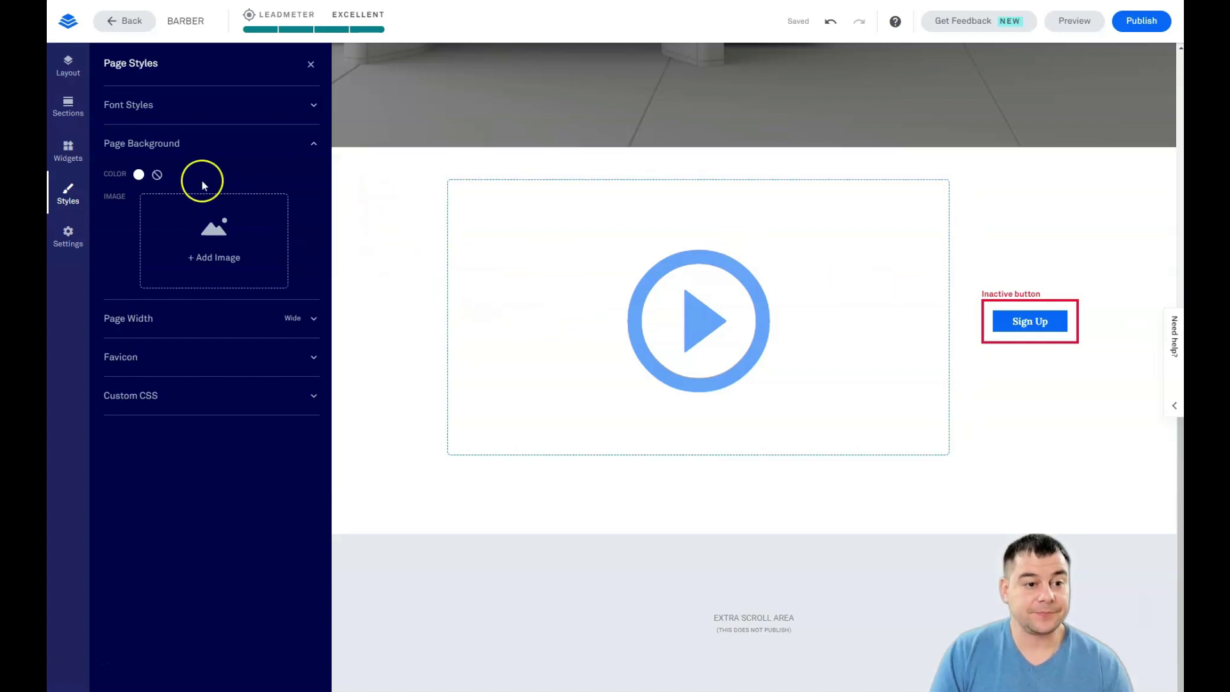
pyautogui.click(138, 174)
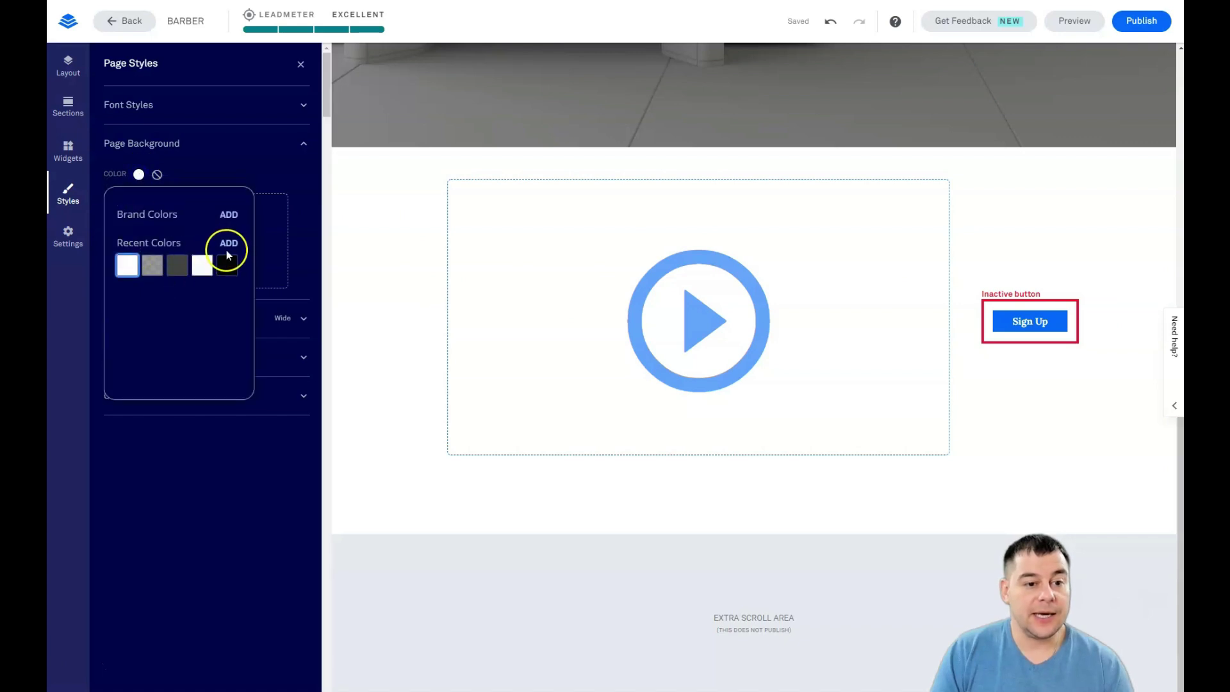
pyautogui.click(228, 250)
pyautogui.click(146, 246)
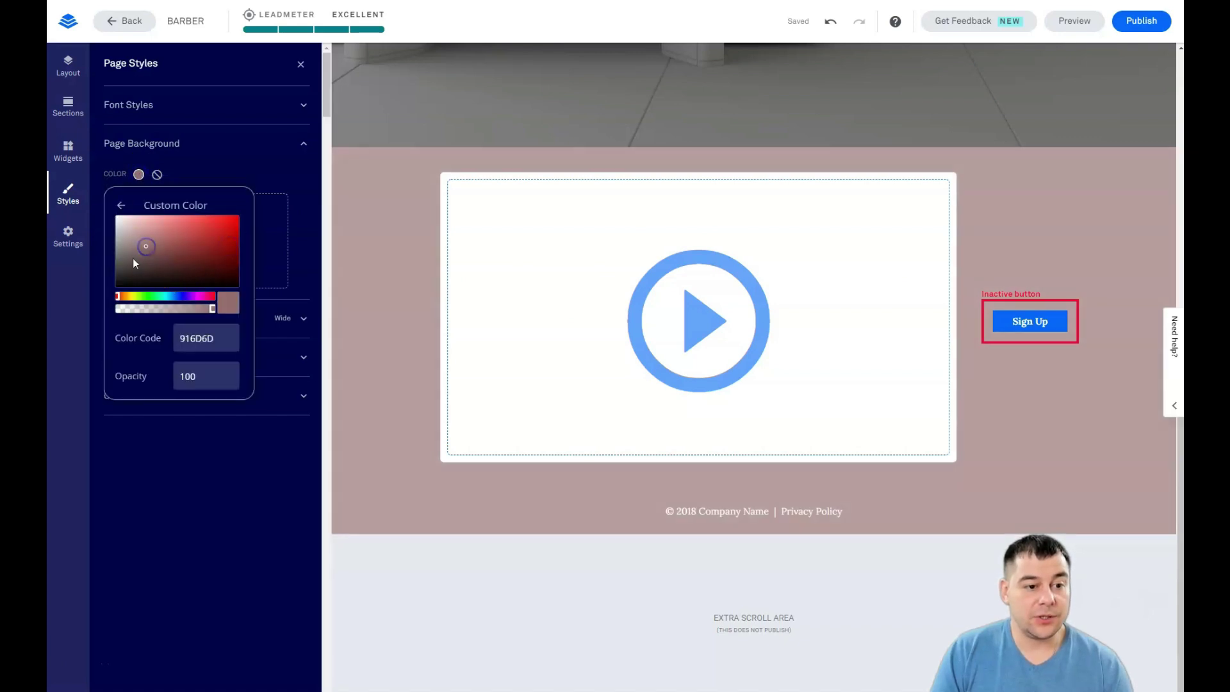
pyautogui.click(243, 188)
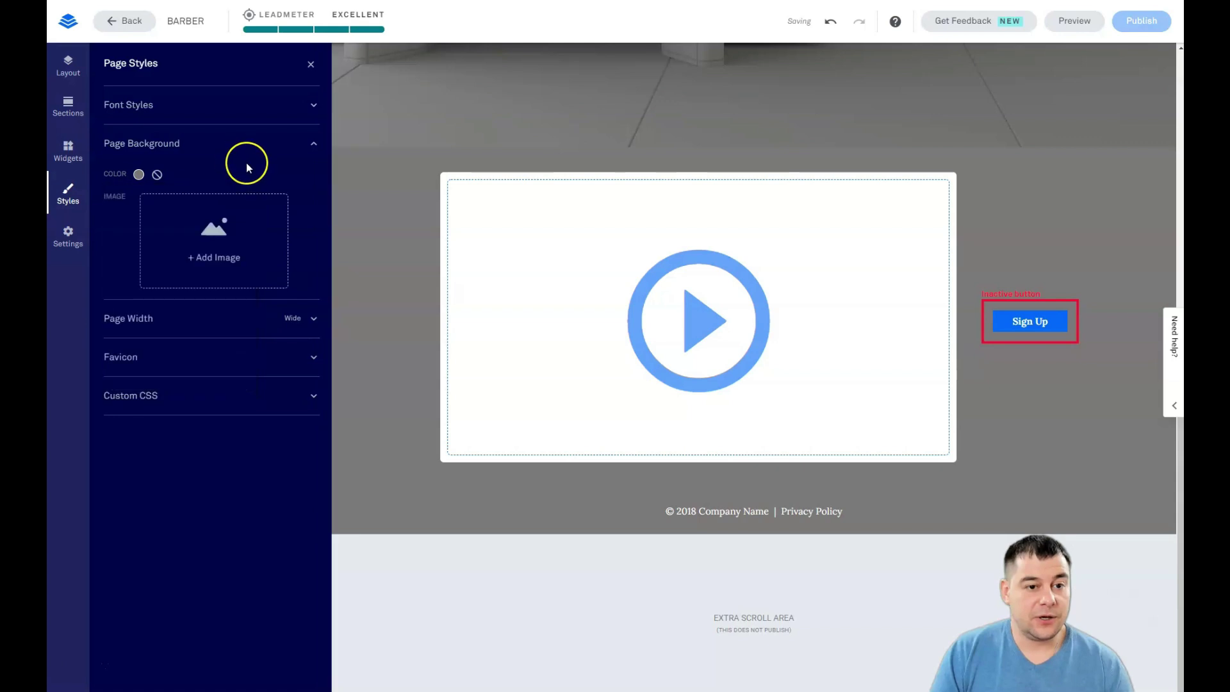
pyautogui.click(301, 65)
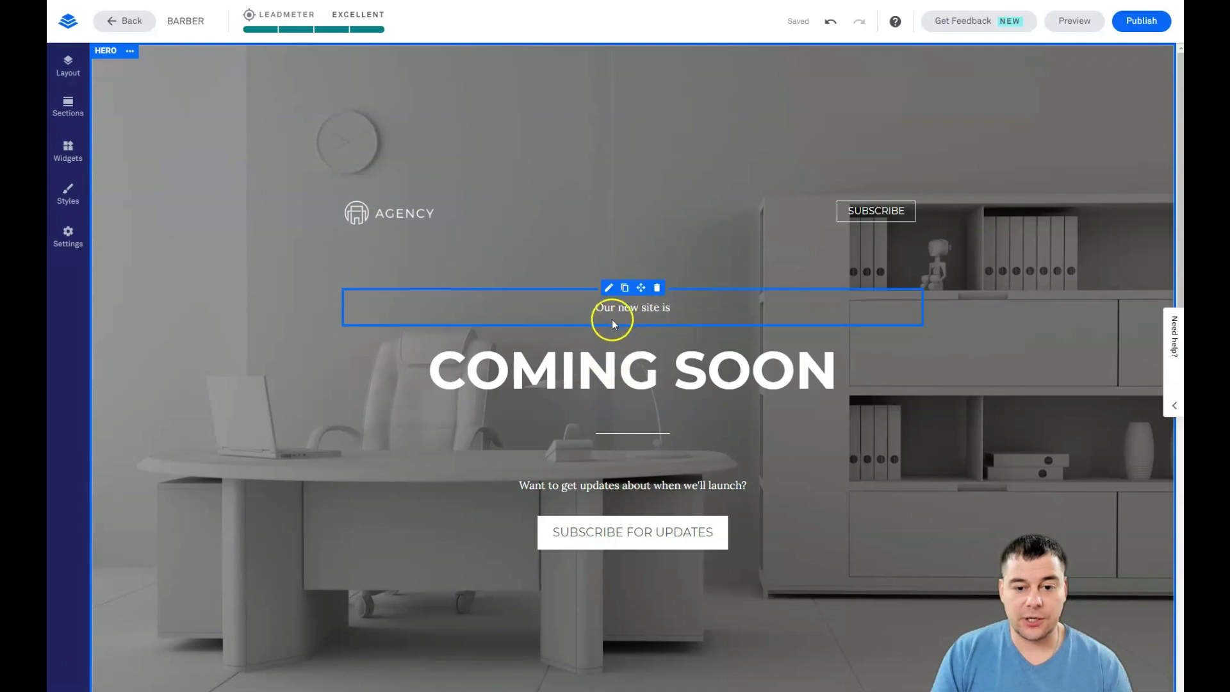
pyautogui.moveTo(632, 370)
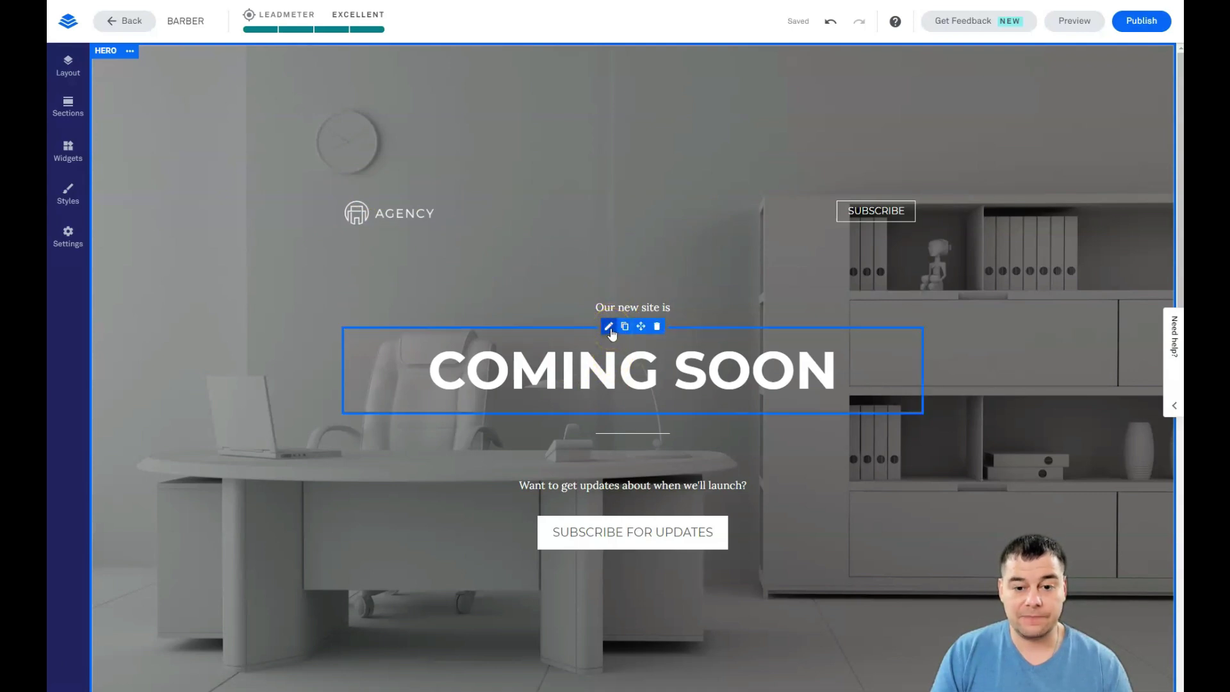
# Step: Increase the COMING SOON heading's letter spacing from 4 to 6, with italic turned off
pyautogui.click(610, 328)
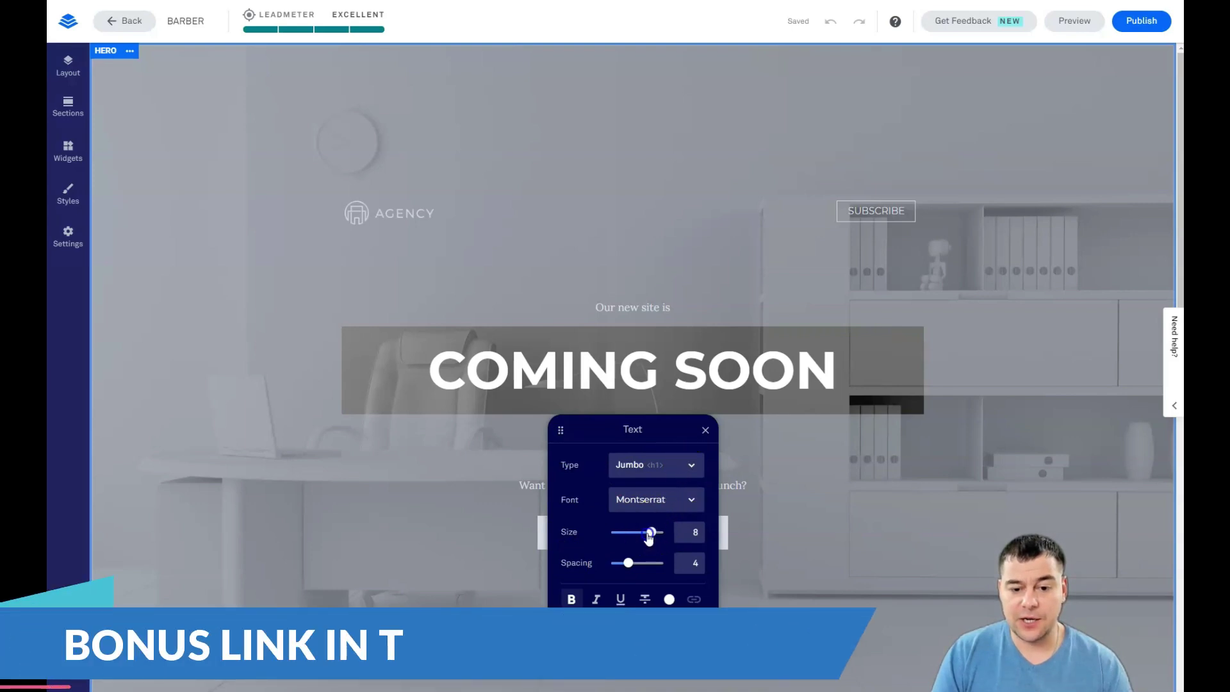
pyautogui.moveTo(652, 531); pyautogui.dragTo(640, 563)
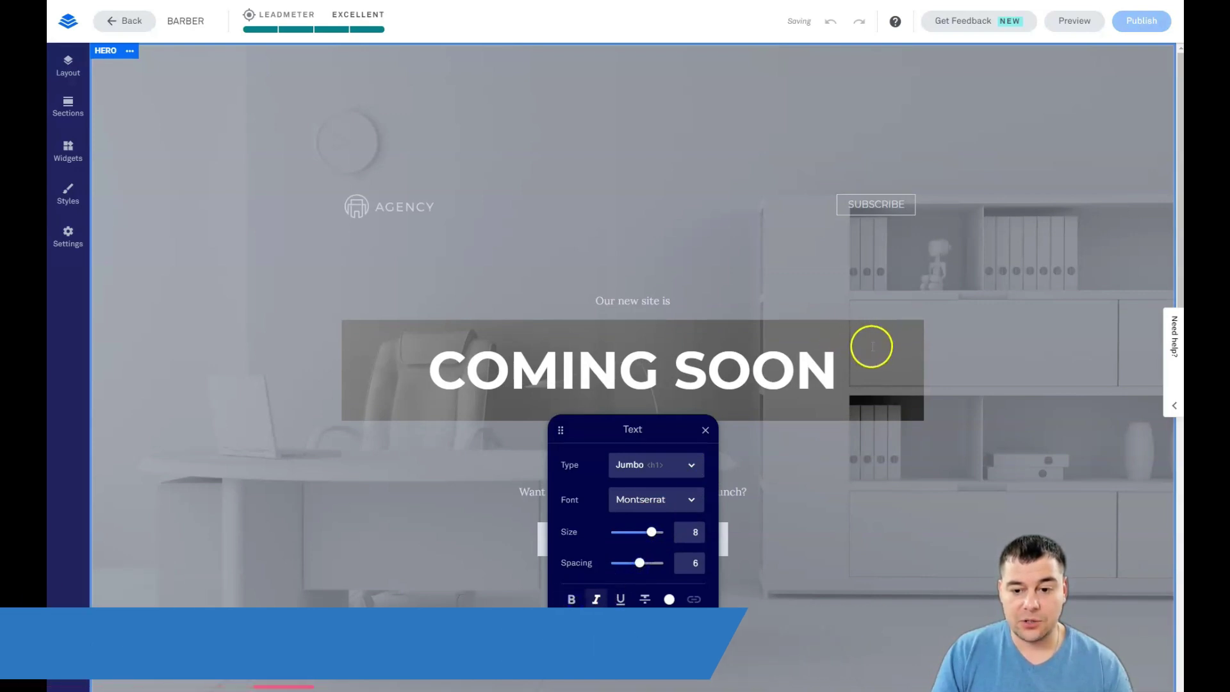
pyautogui.moveTo(871, 346); pyautogui.dragTo(558, 542)
pyautogui.click(593, 599)
pyautogui.click(577, 601)
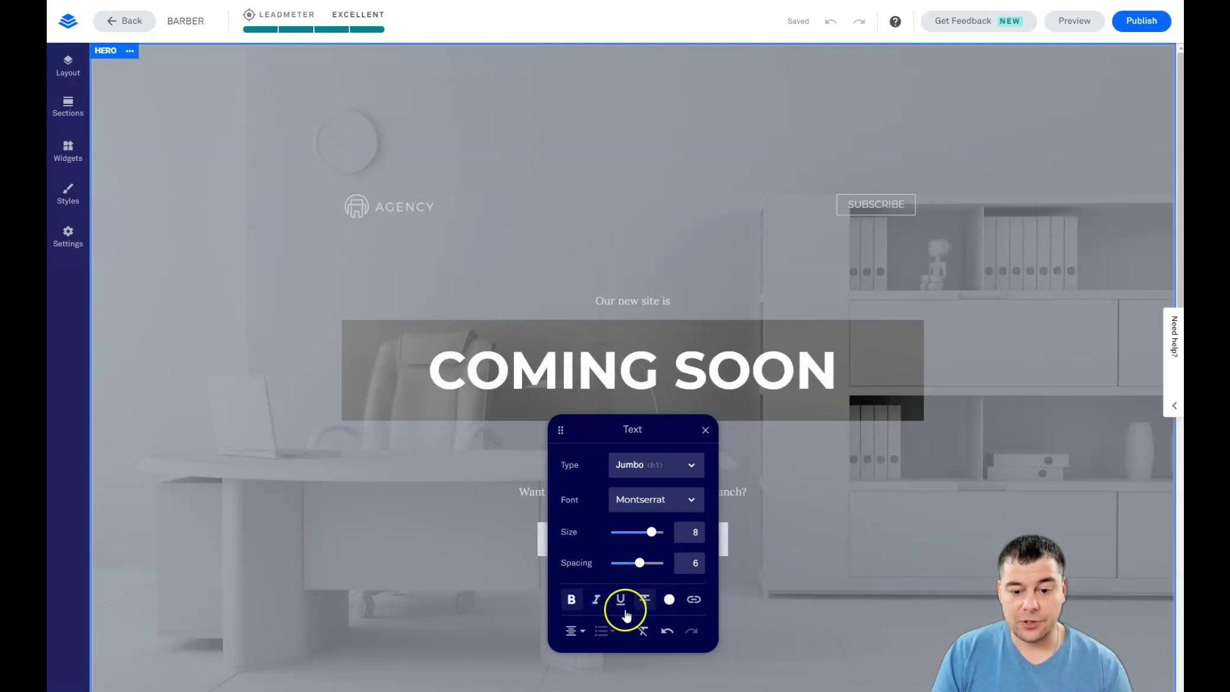
pyautogui.click(704, 432)
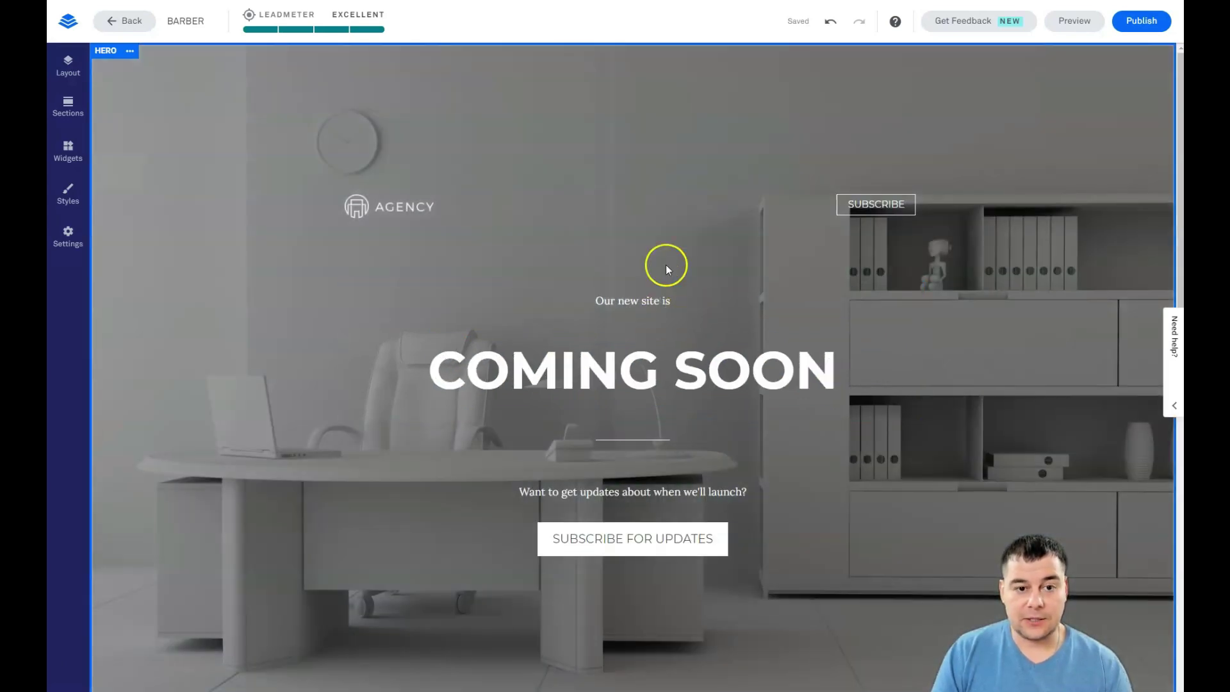
# Step: Delete the Hero's Header row containing the AGENCY logo and SUBSCRIBE button
pyautogui.click(67, 66)
pyautogui.moveTo(192, 127)
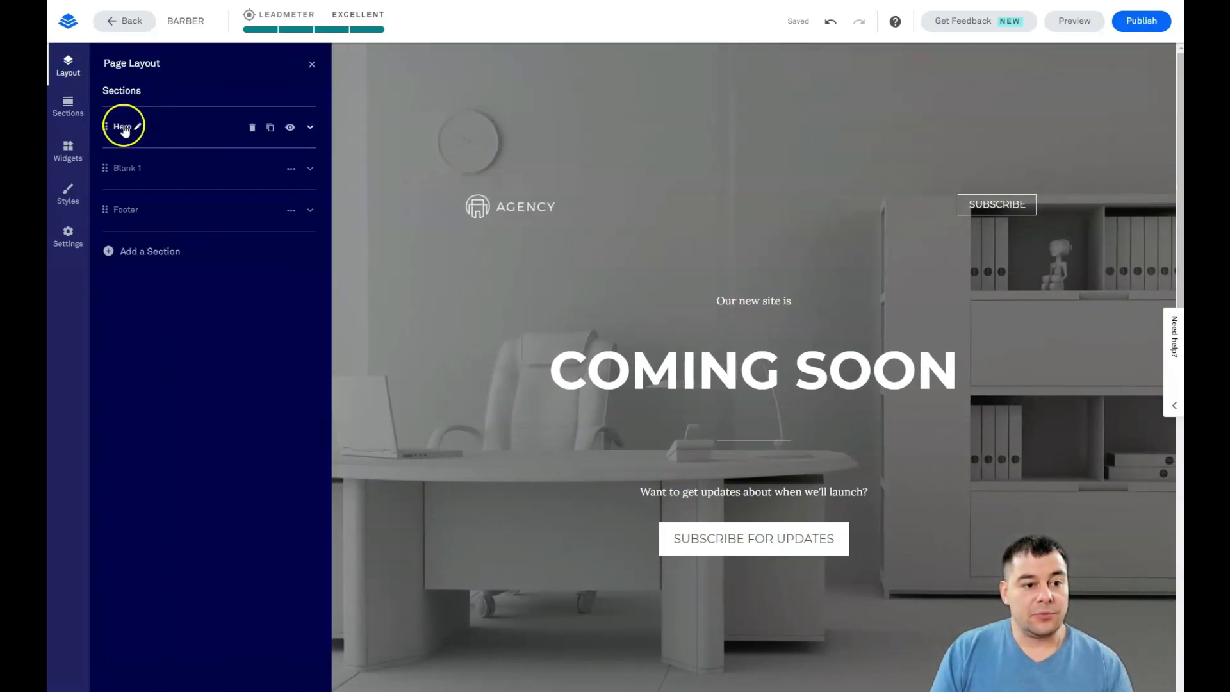
pyautogui.click(124, 128)
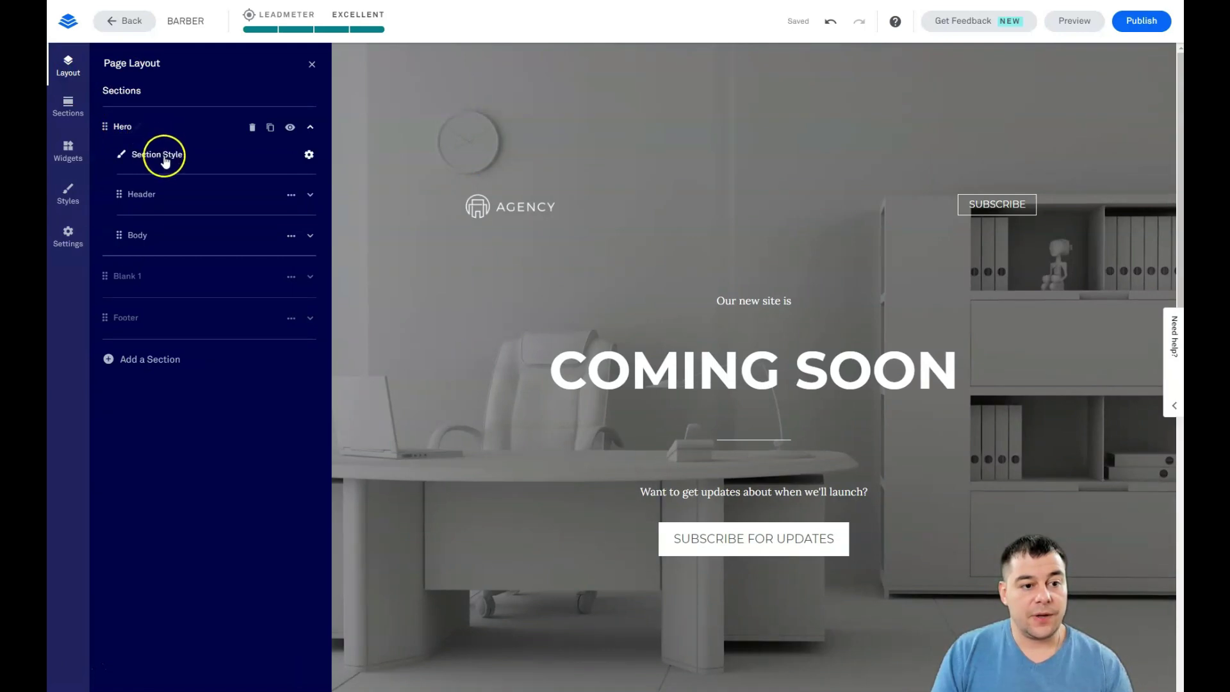
pyautogui.moveTo(141, 196)
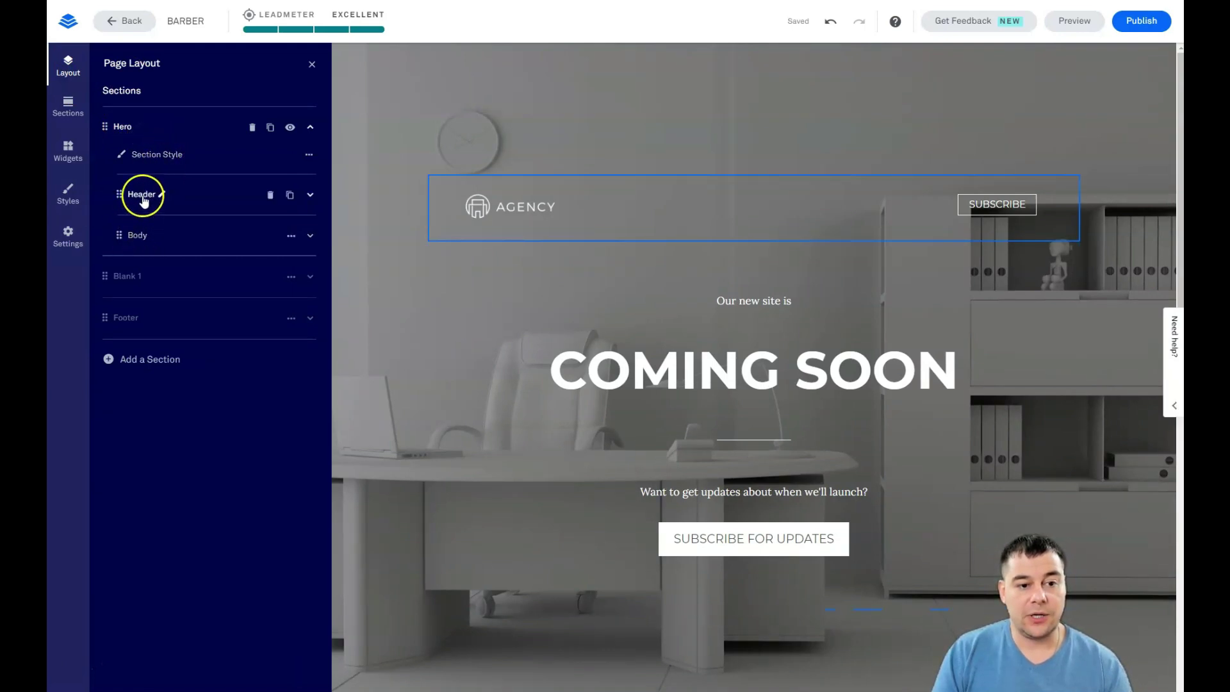
pyautogui.click(270, 194)
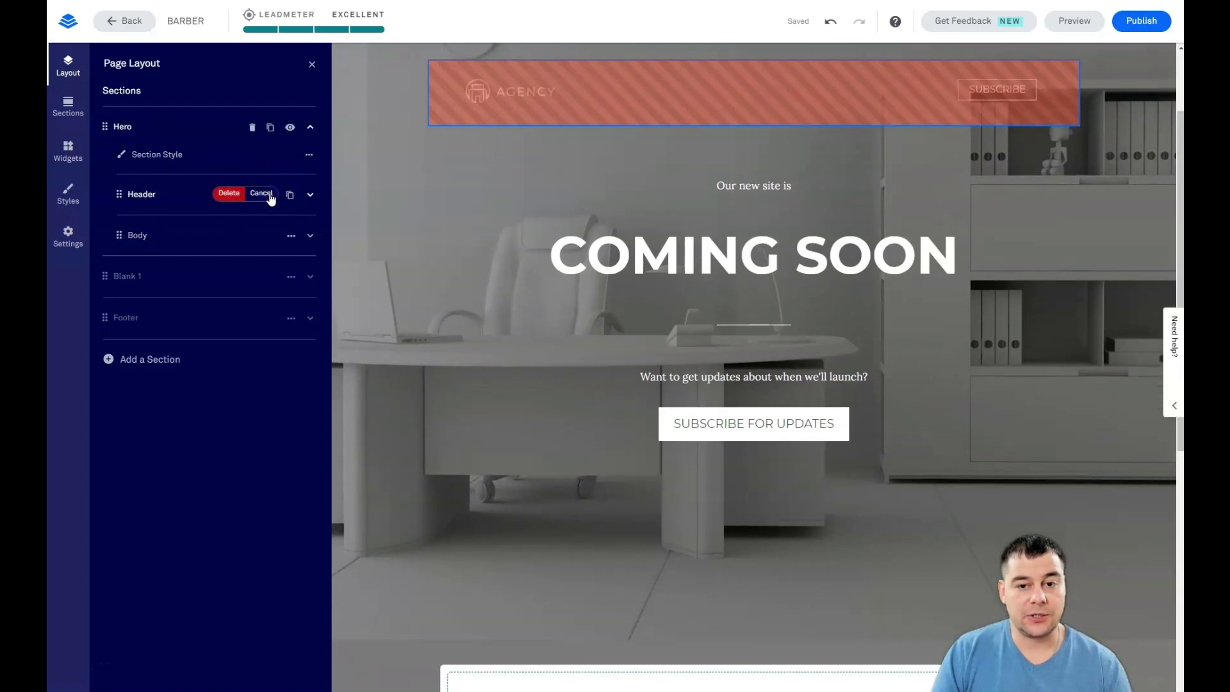
pyautogui.click(228, 193)
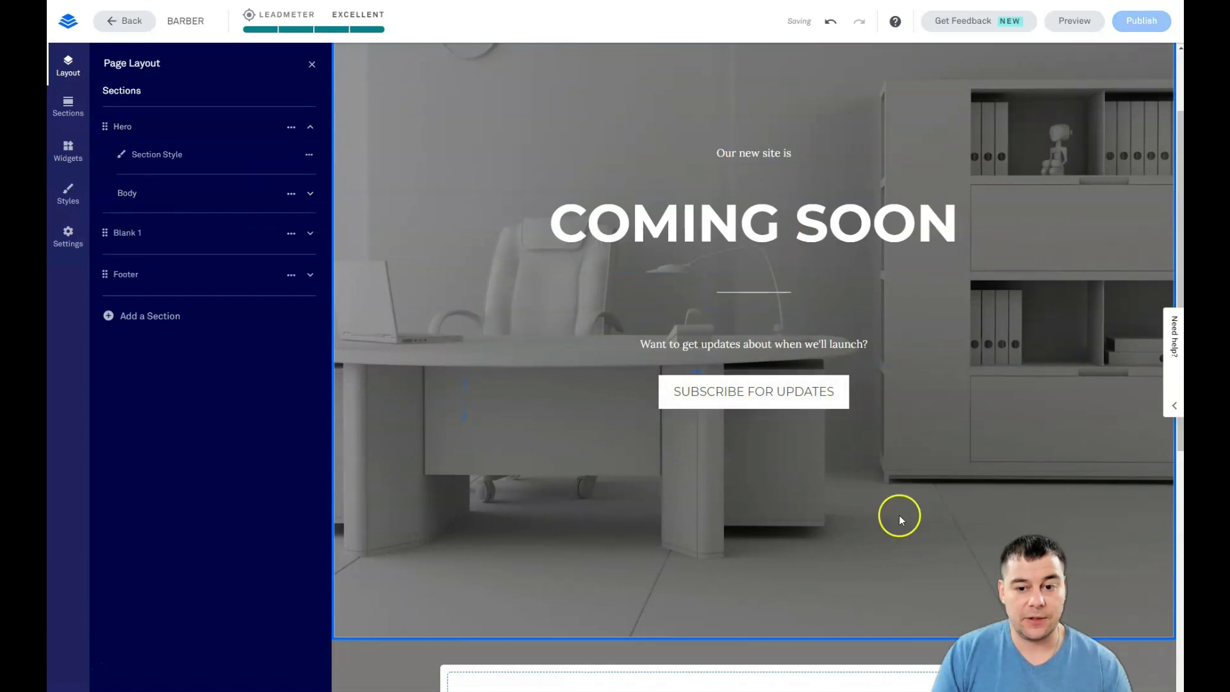
# Step: Open Hero Settings, showing its office background image and padding values
pyautogui.click(120, 126)
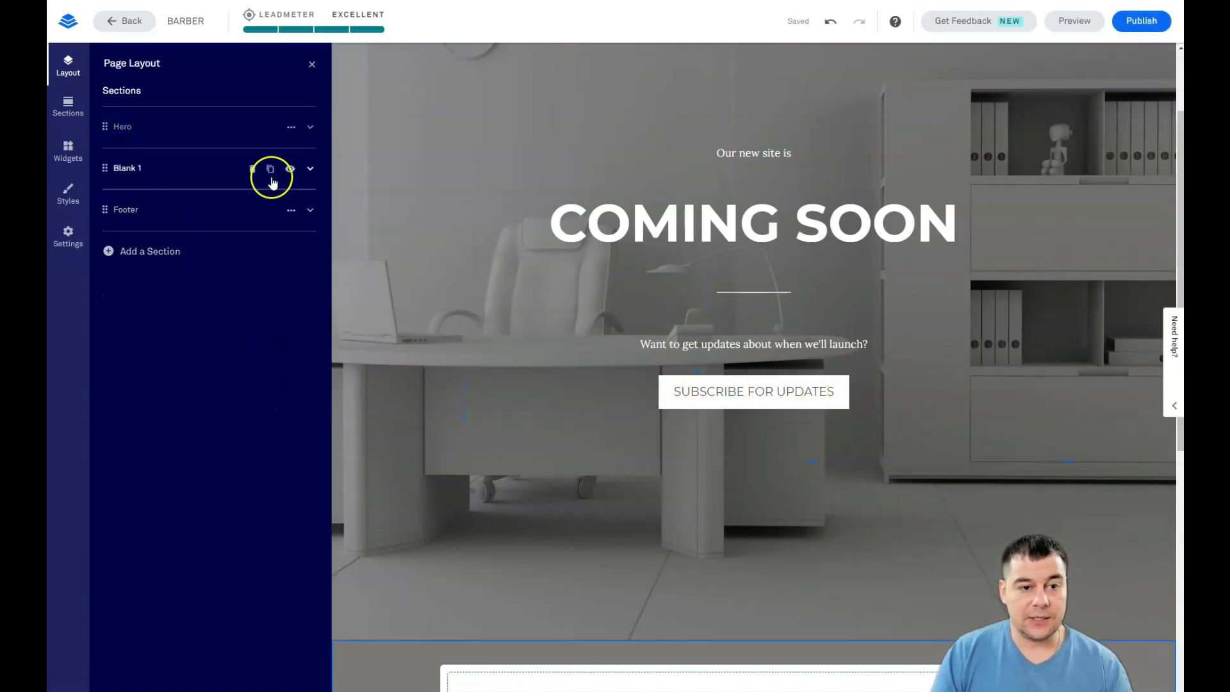
pyautogui.click(124, 127)
pyautogui.click(150, 155)
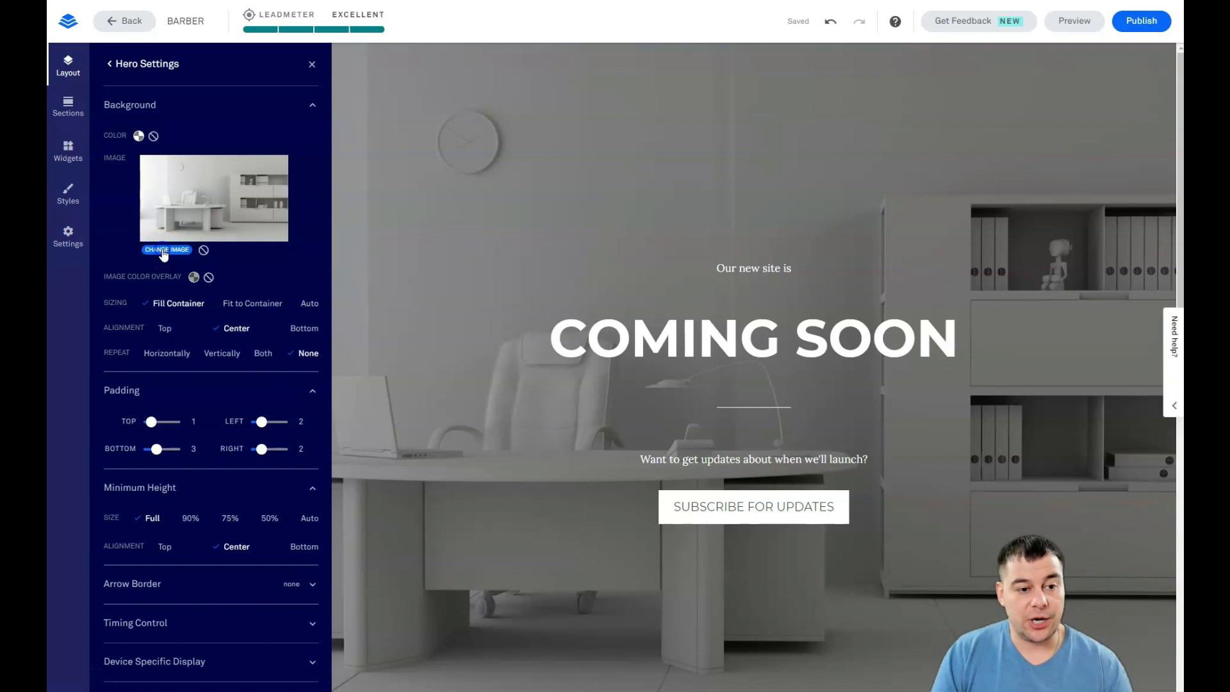
# Step: Set the Hero background to an uploaded photo of a straight razor and shaving brush
pyautogui.click(164, 251)
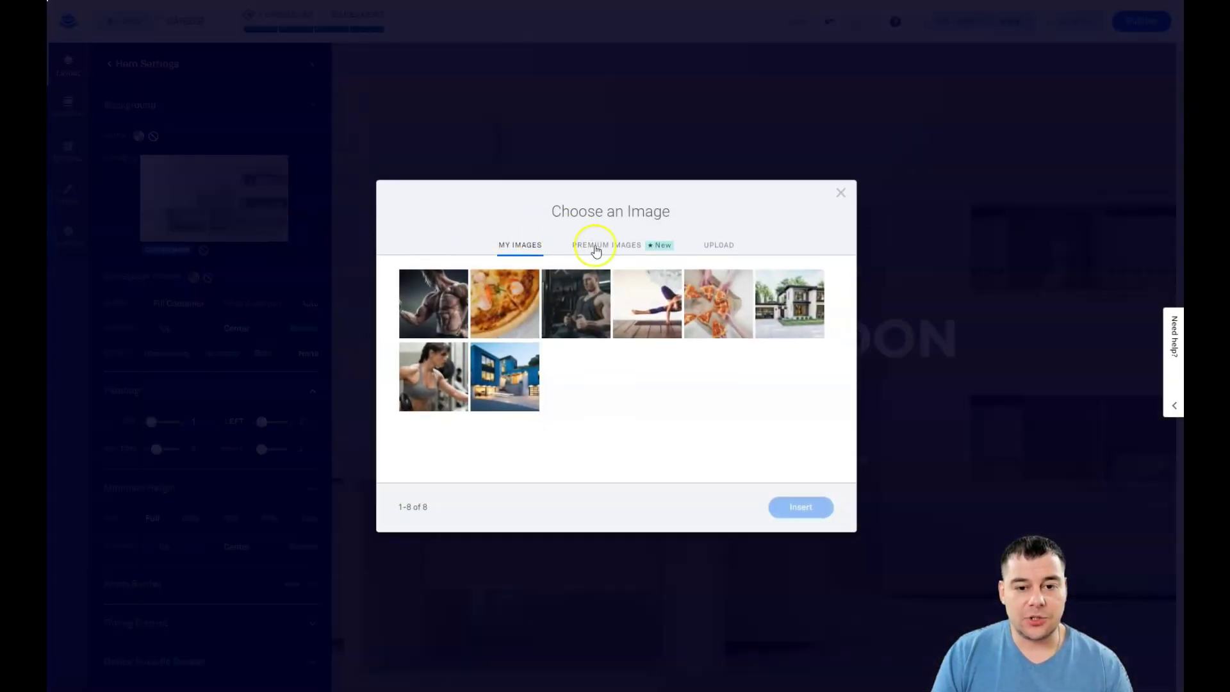
pyautogui.click(601, 246)
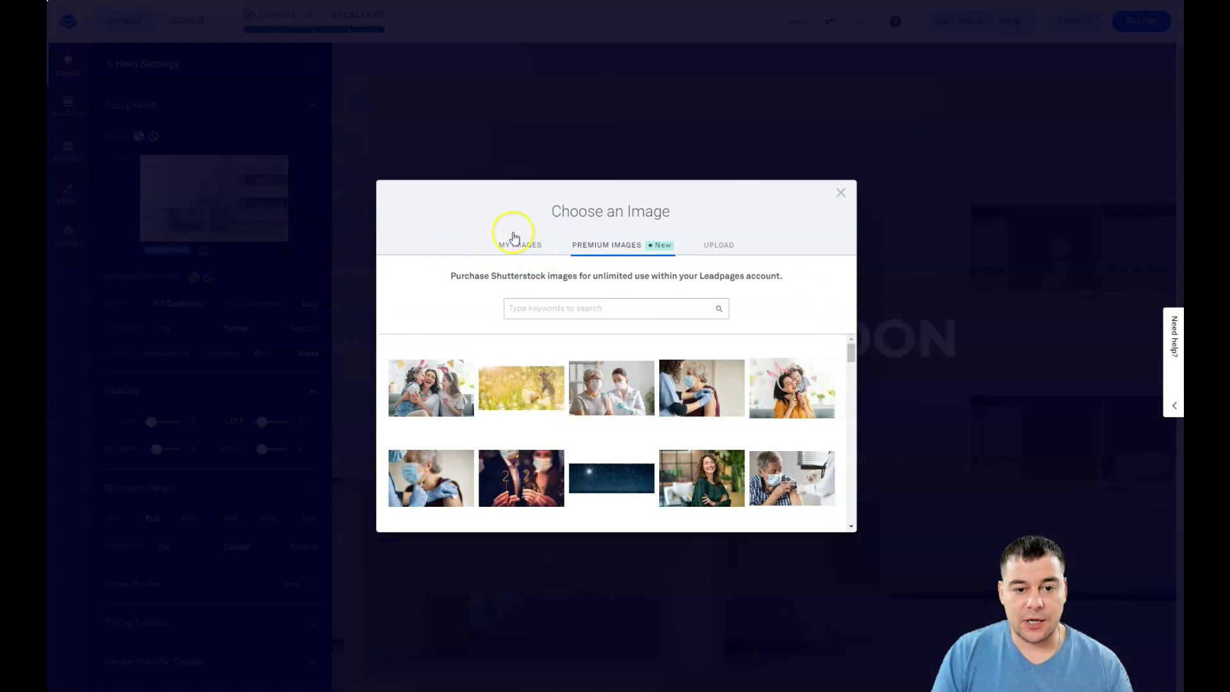
pyautogui.scroll(-3, 673, 389)
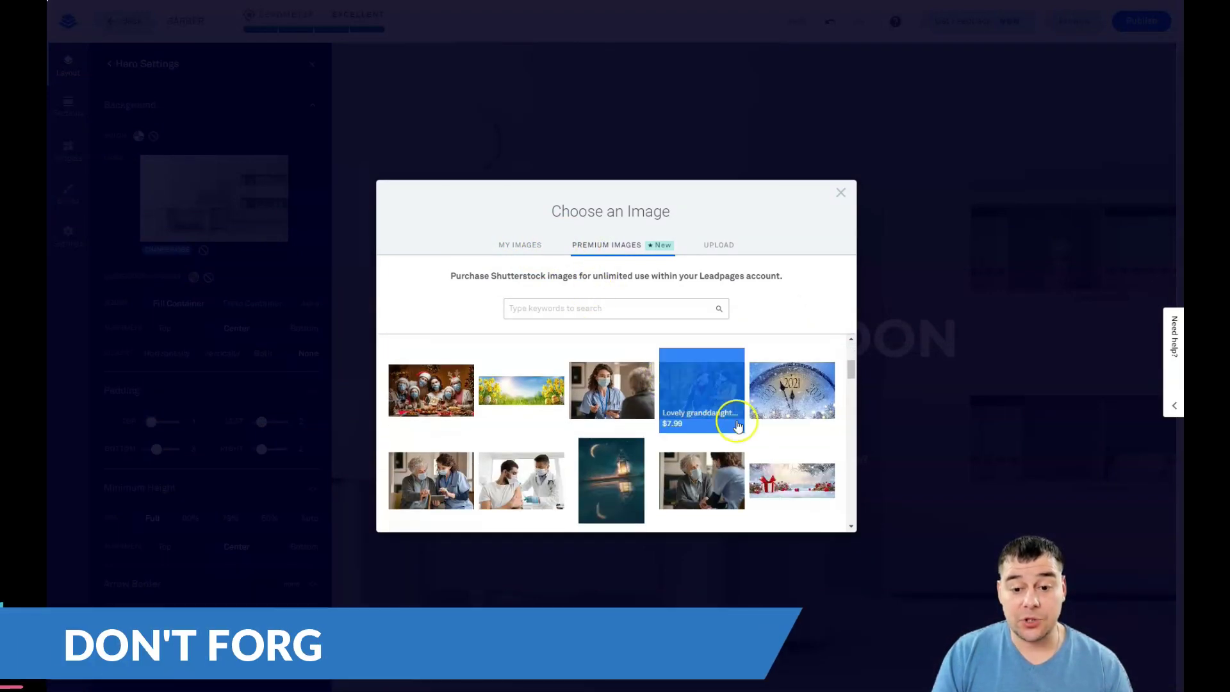
pyautogui.scroll(-2, 672, 419)
pyautogui.scroll(-2, 577, 428)
pyautogui.scroll(-2, 634, 413)
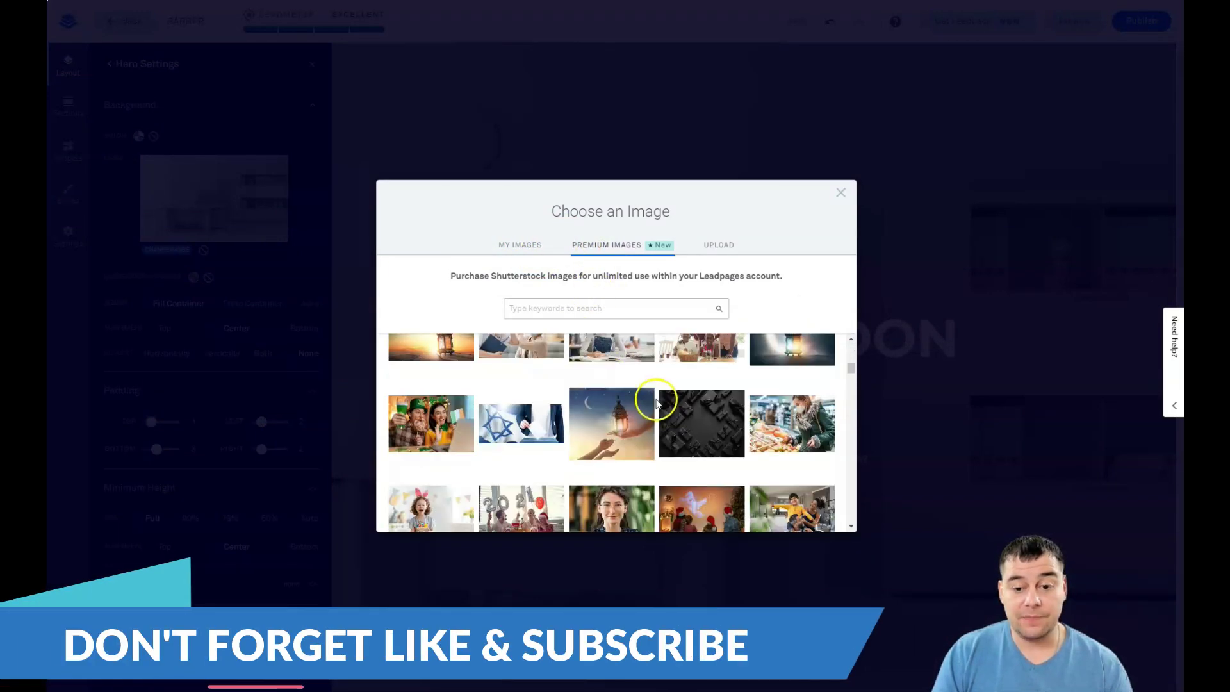
pyautogui.scroll(-2, 618, 432)
pyautogui.scroll(-2, 615, 418)
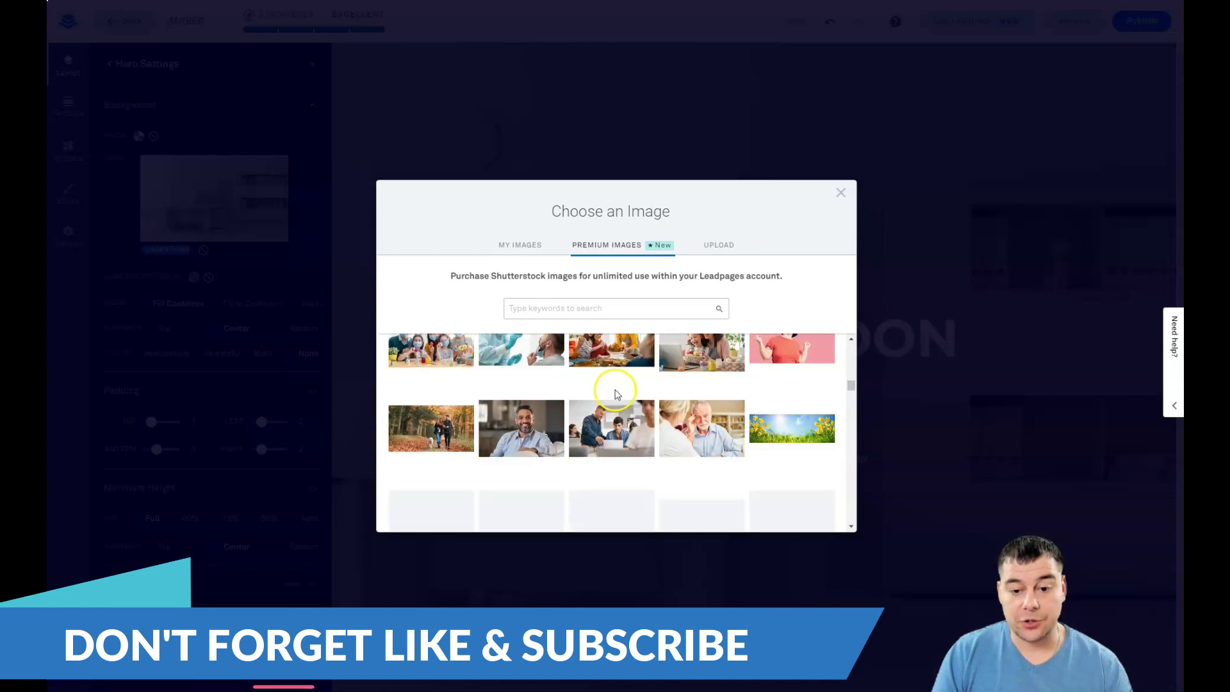
pyautogui.scroll(-2, 519, 418)
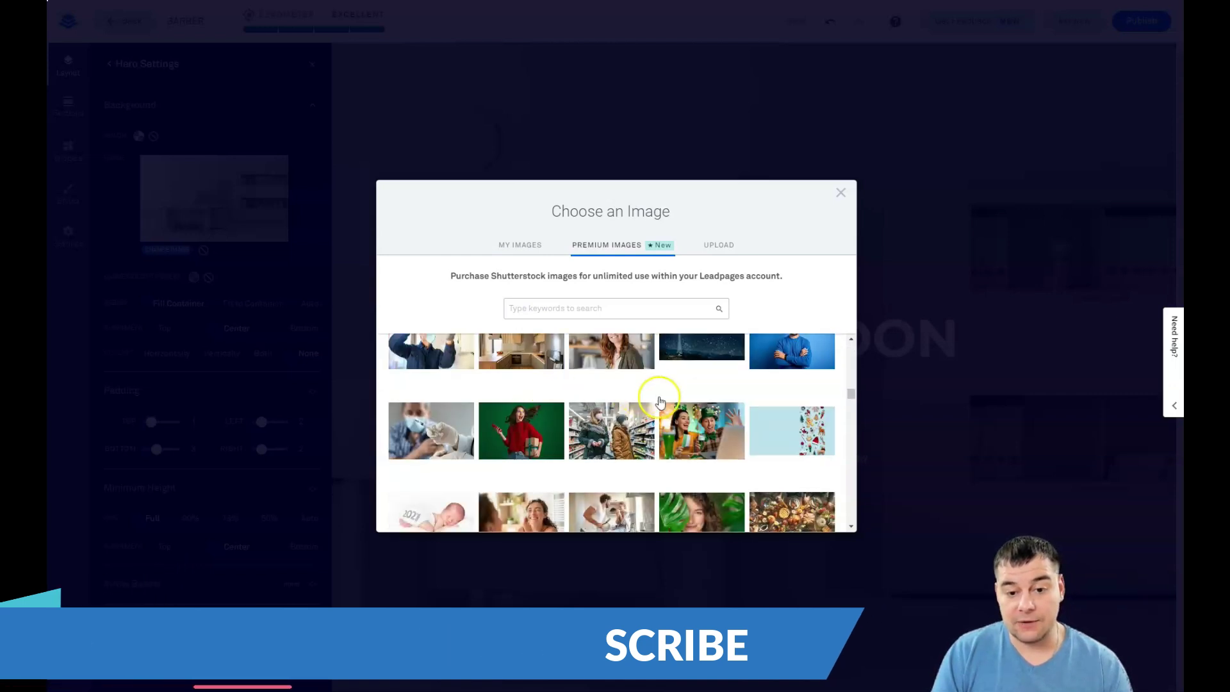
pyautogui.scroll(-2, 736, 399)
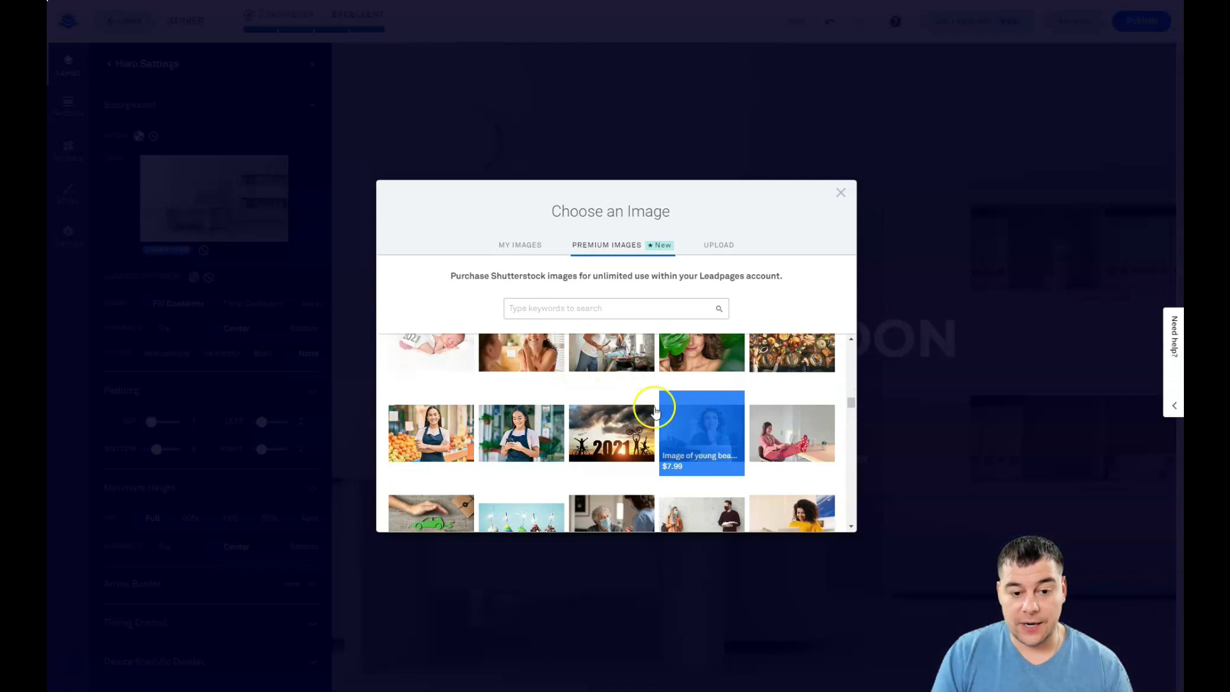
pyautogui.scroll(-2, 632, 411)
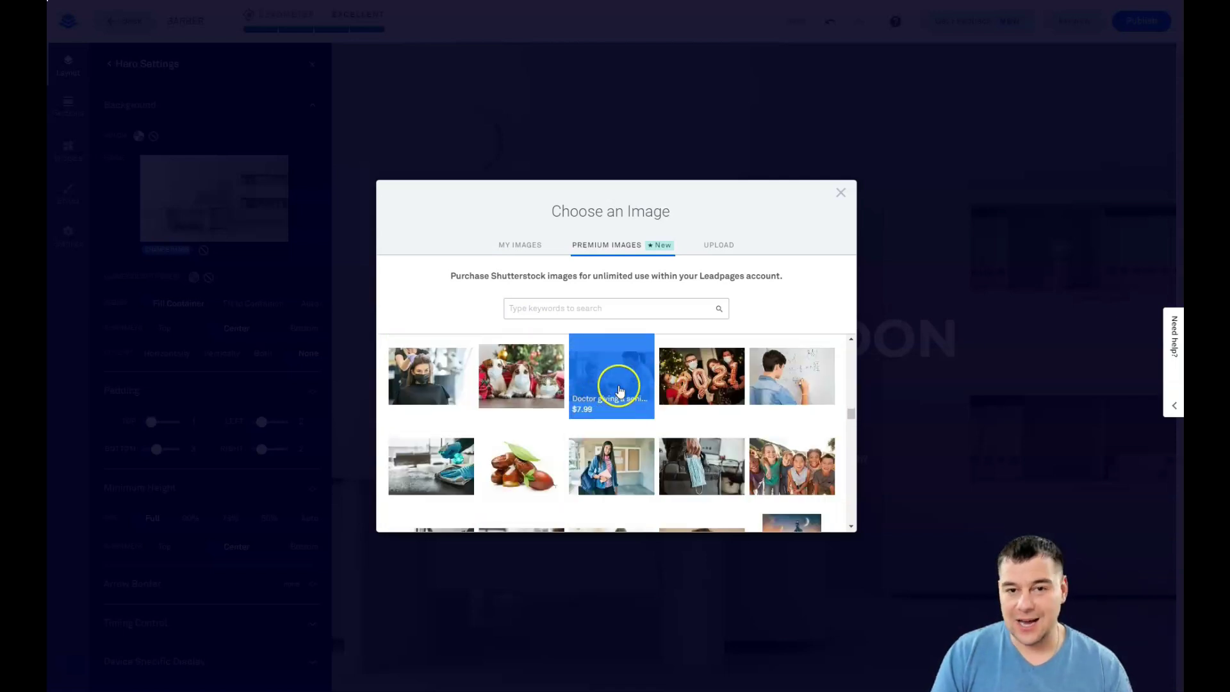
pyautogui.click(713, 250)
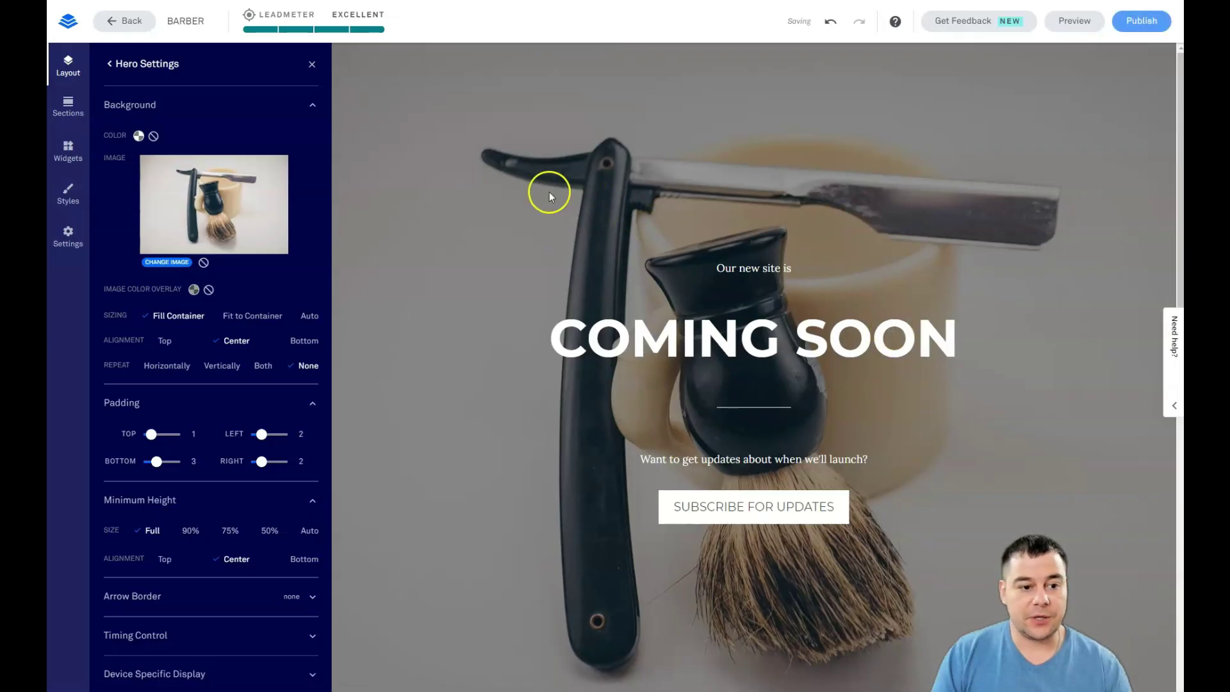
pyautogui.click(311, 66)
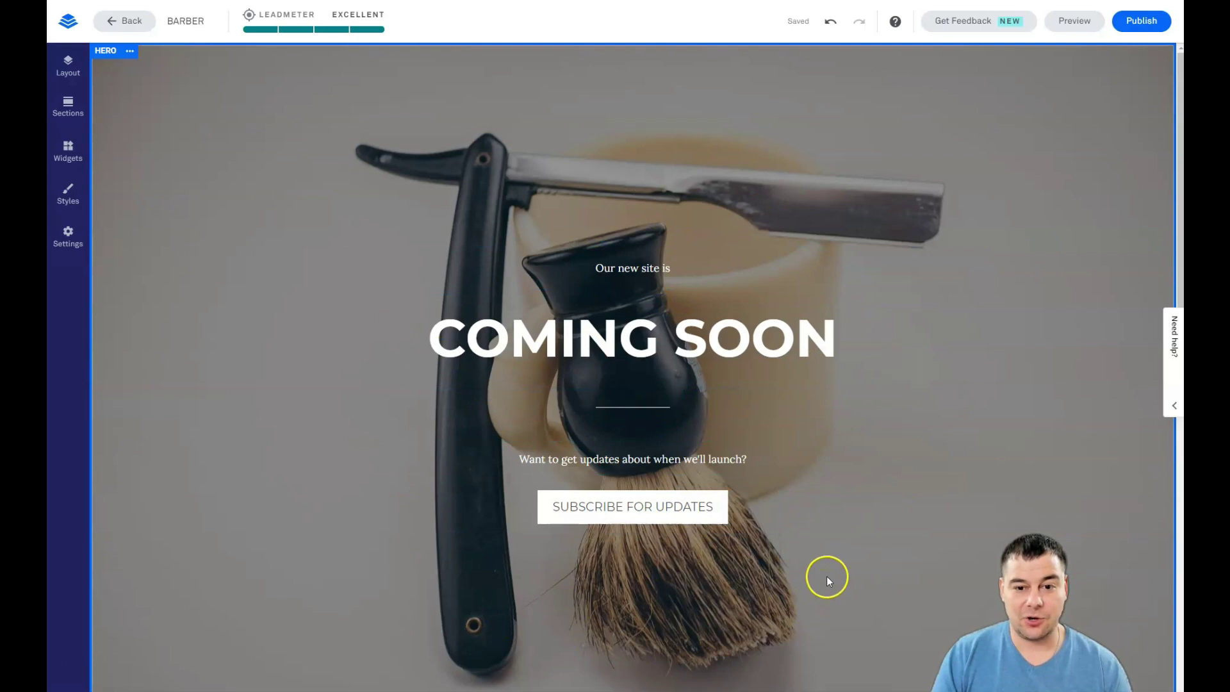
# Step: Replace the hero's dark image overlay with custom grey 5A5757 at 64% opacity
pyautogui.click(131, 60)
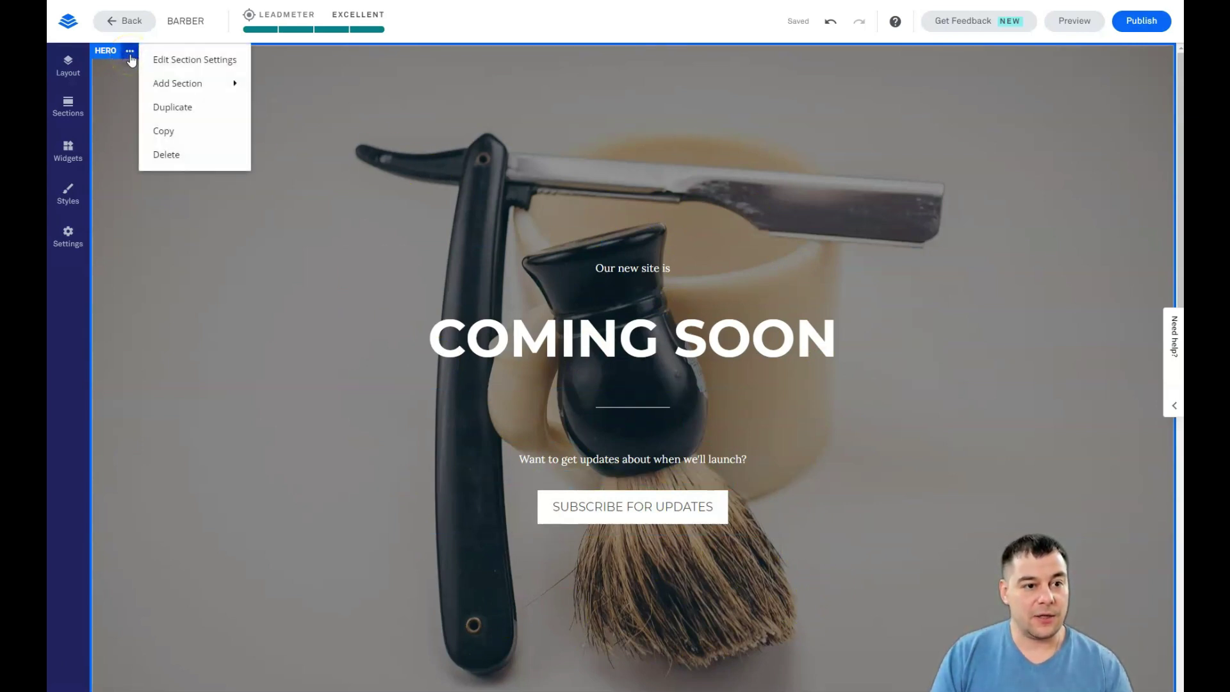
pyautogui.click(155, 62)
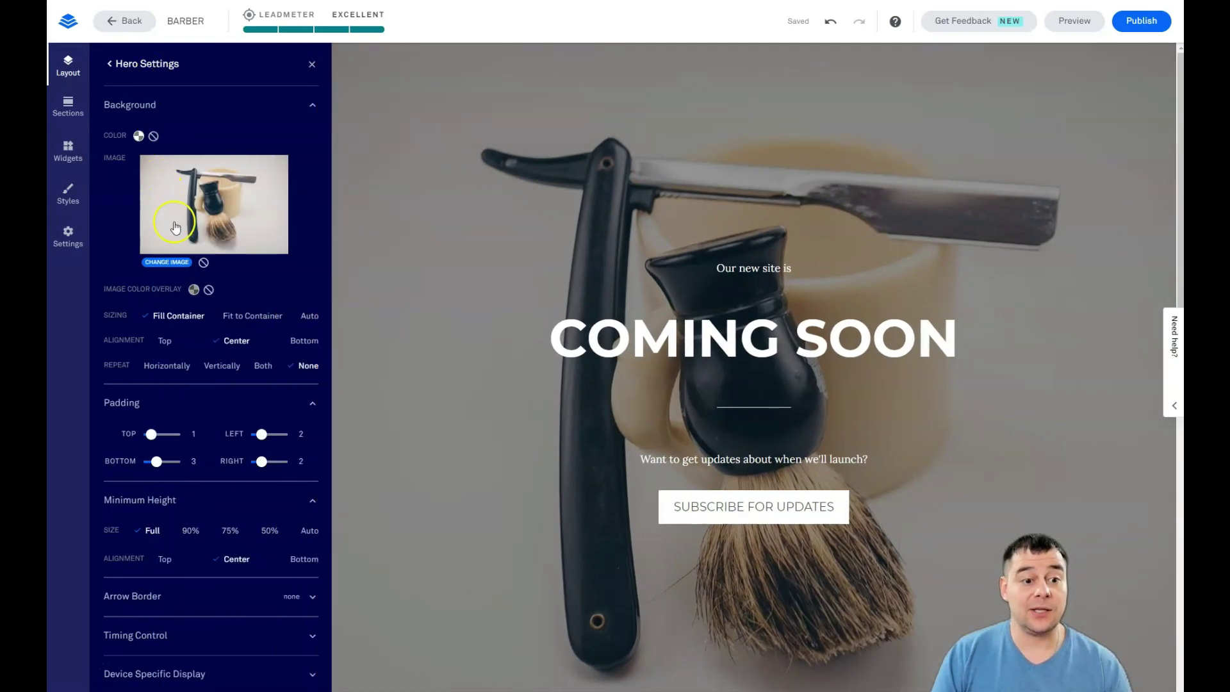
pyautogui.click(209, 292)
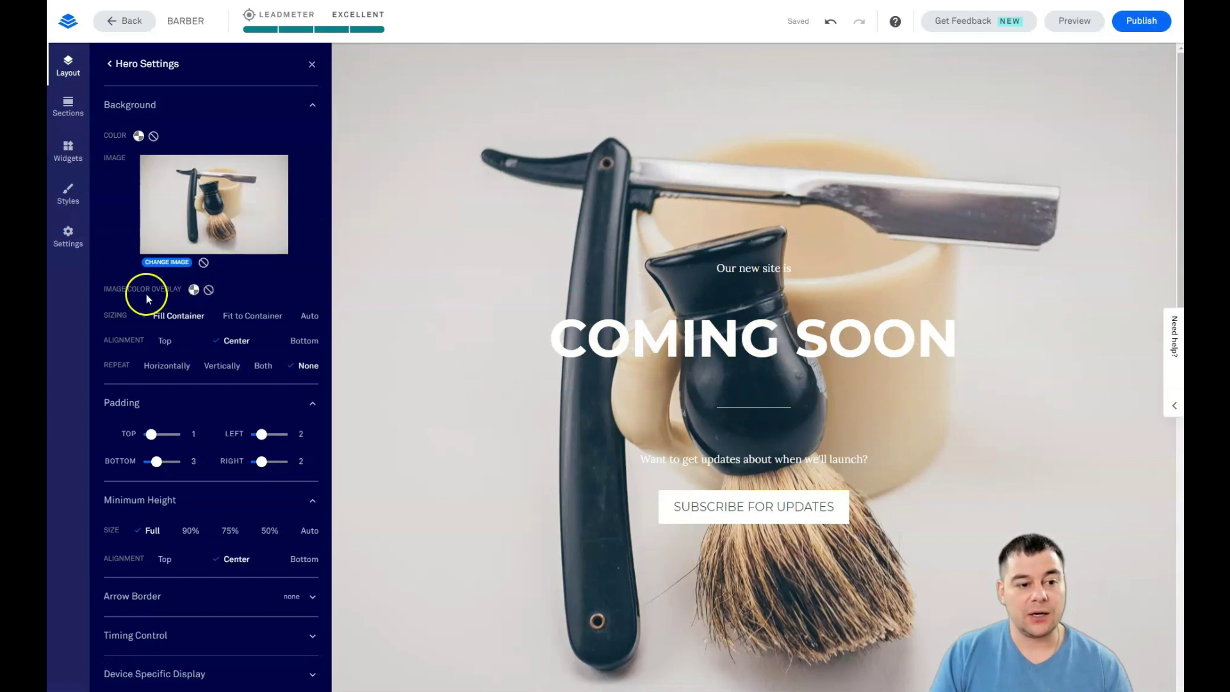
pyautogui.click(194, 292)
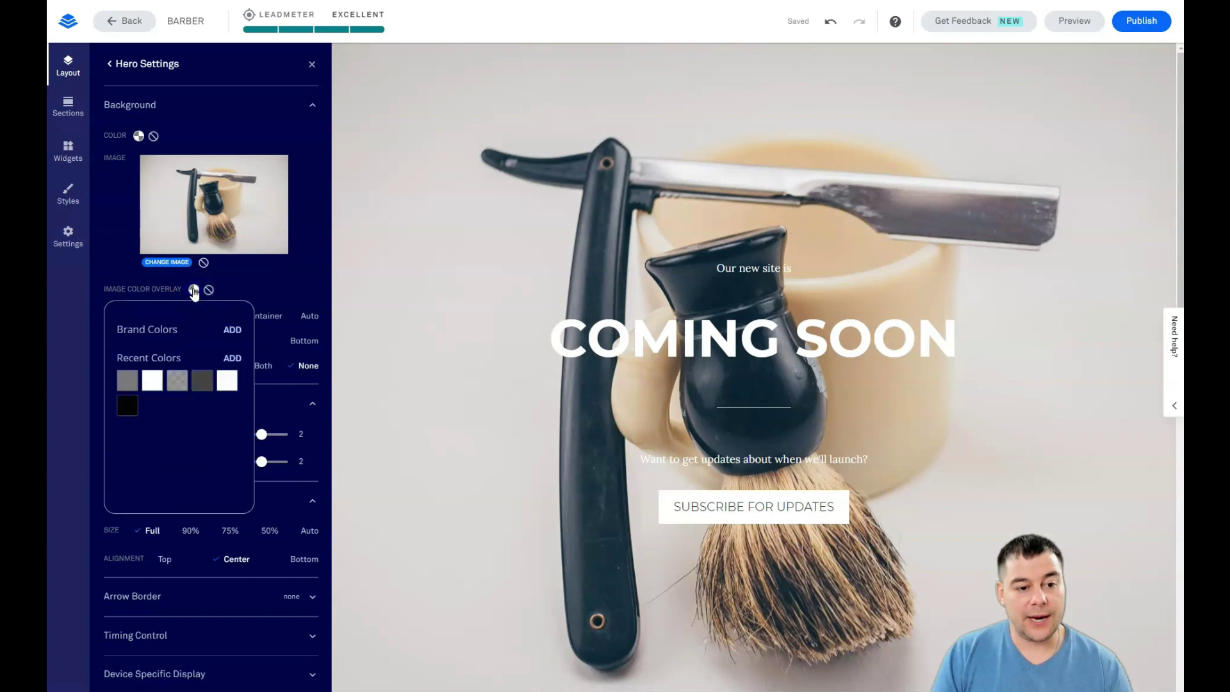
pyautogui.click(233, 360)
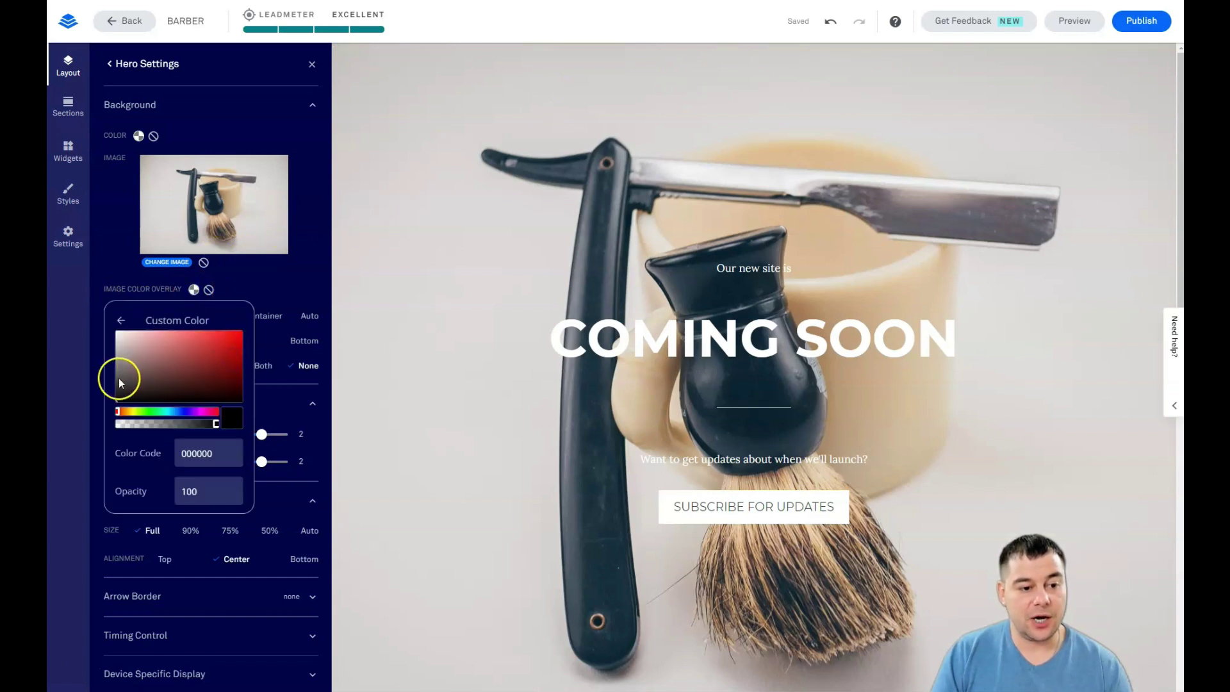
pyautogui.moveTo(124, 383); pyautogui.dragTo(119, 377)
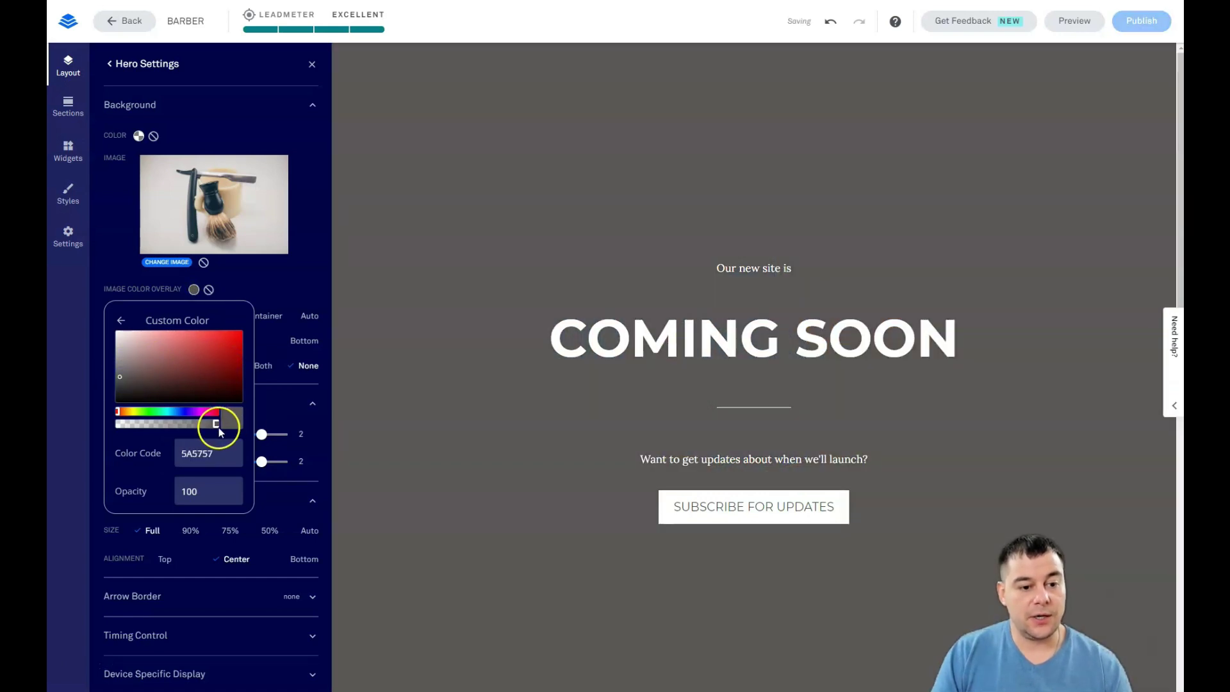
pyautogui.moveTo(195, 428); pyautogui.dragTo(184, 428)
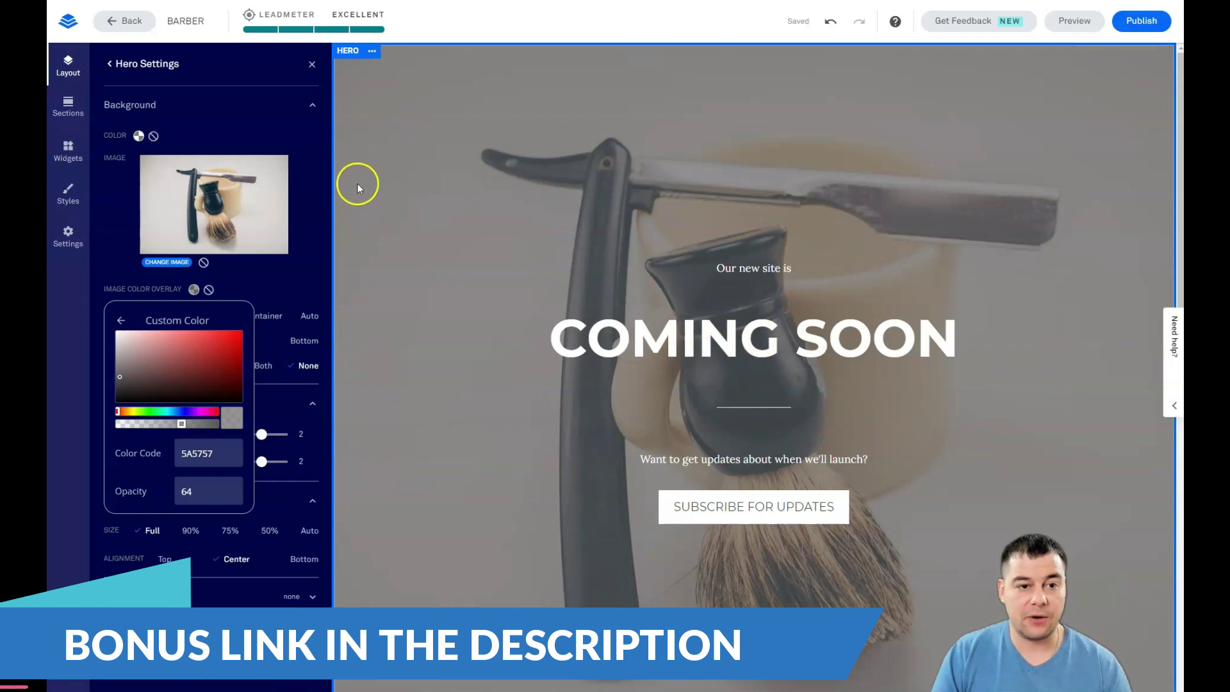
pyautogui.click(312, 63)
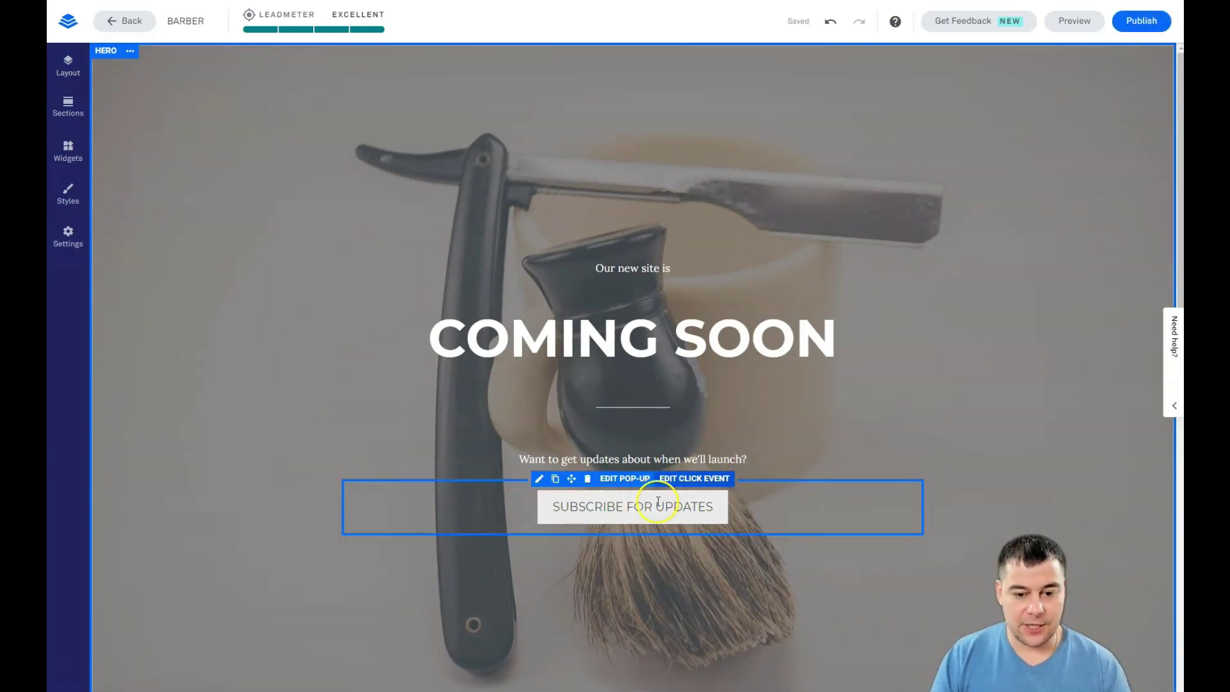
# Step: Edit the Subscribe for Updates button's linked pop-up, 'Want to stay in the loop?', via its click event
pyautogui.click(653, 514)
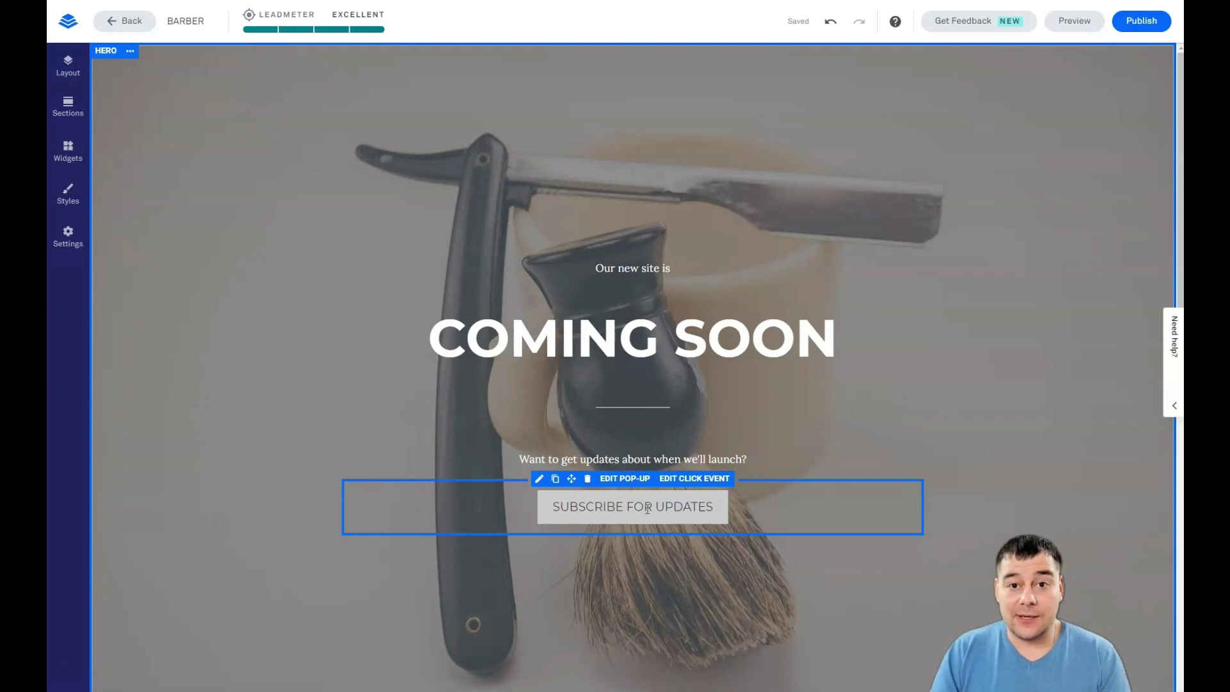
pyautogui.click(684, 483)
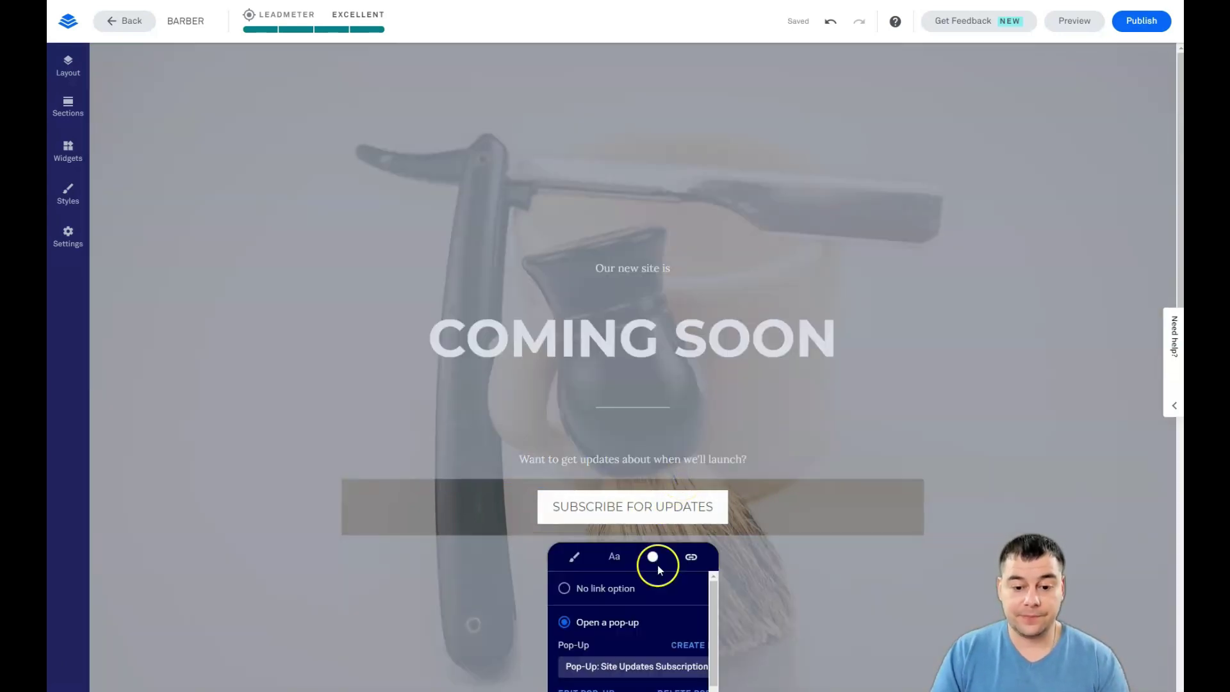
pyautogui.scroll(-2, 662, 567)
pyautogui.scroll(-1, 662, 567)
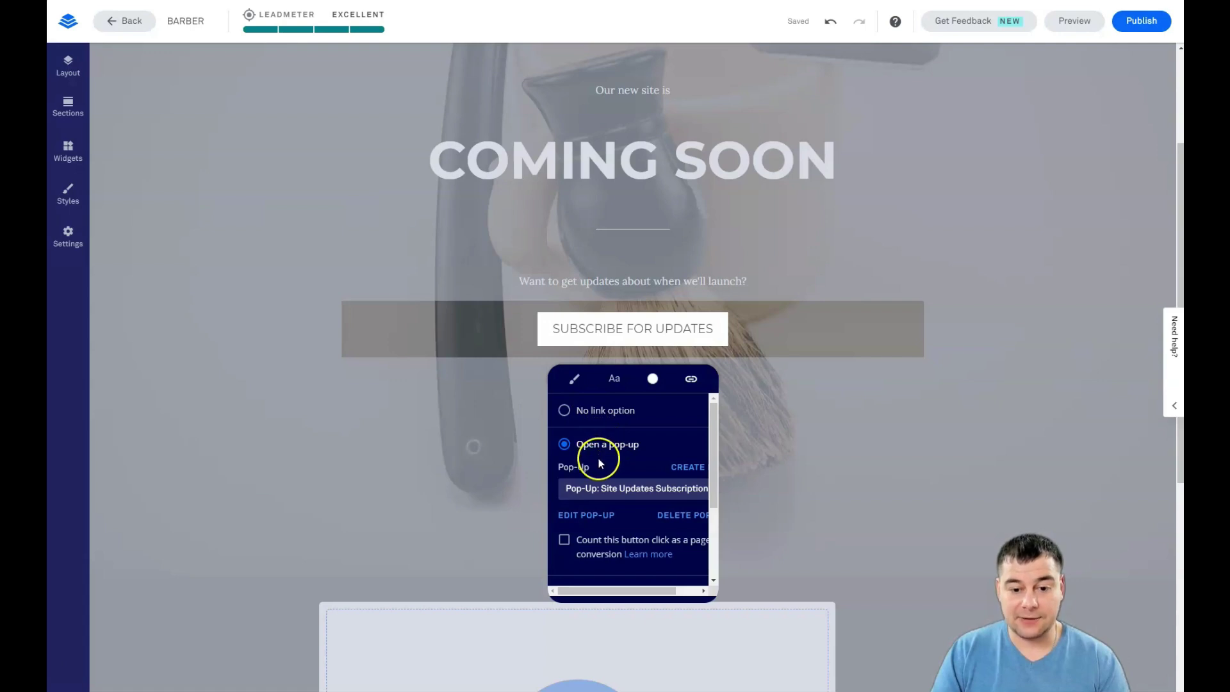
pyautogui.scroll(-2, 596, 471)
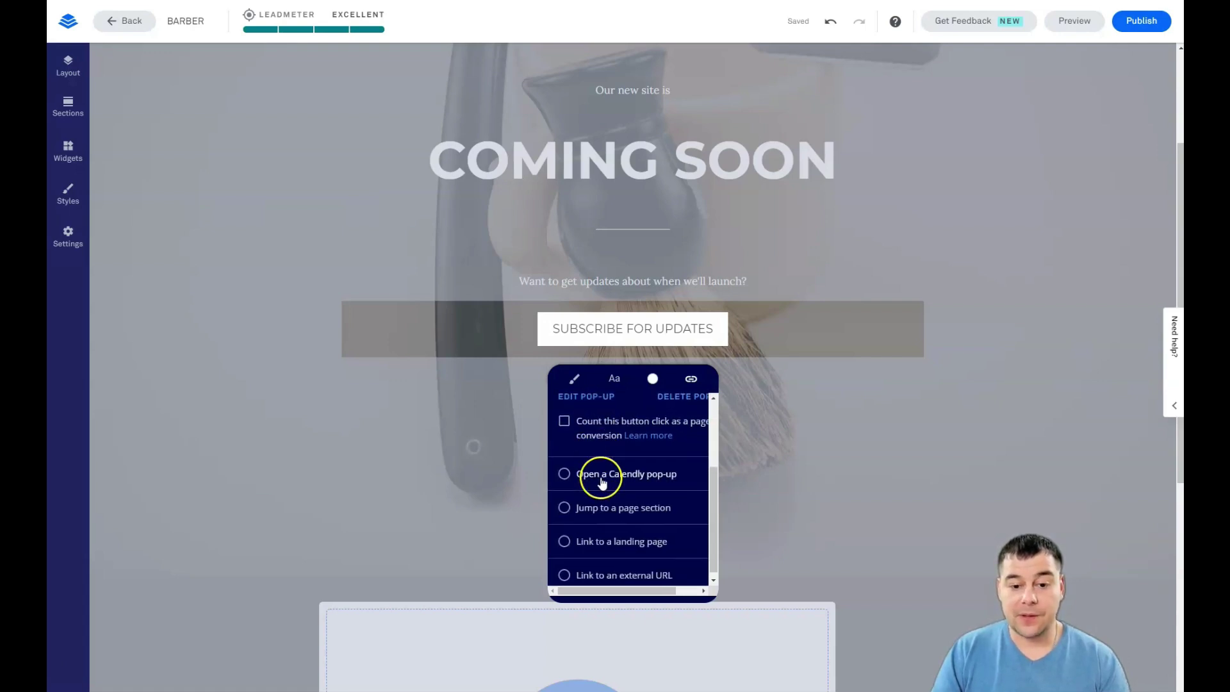
pyautogui.scroll(-1, 605, 484)
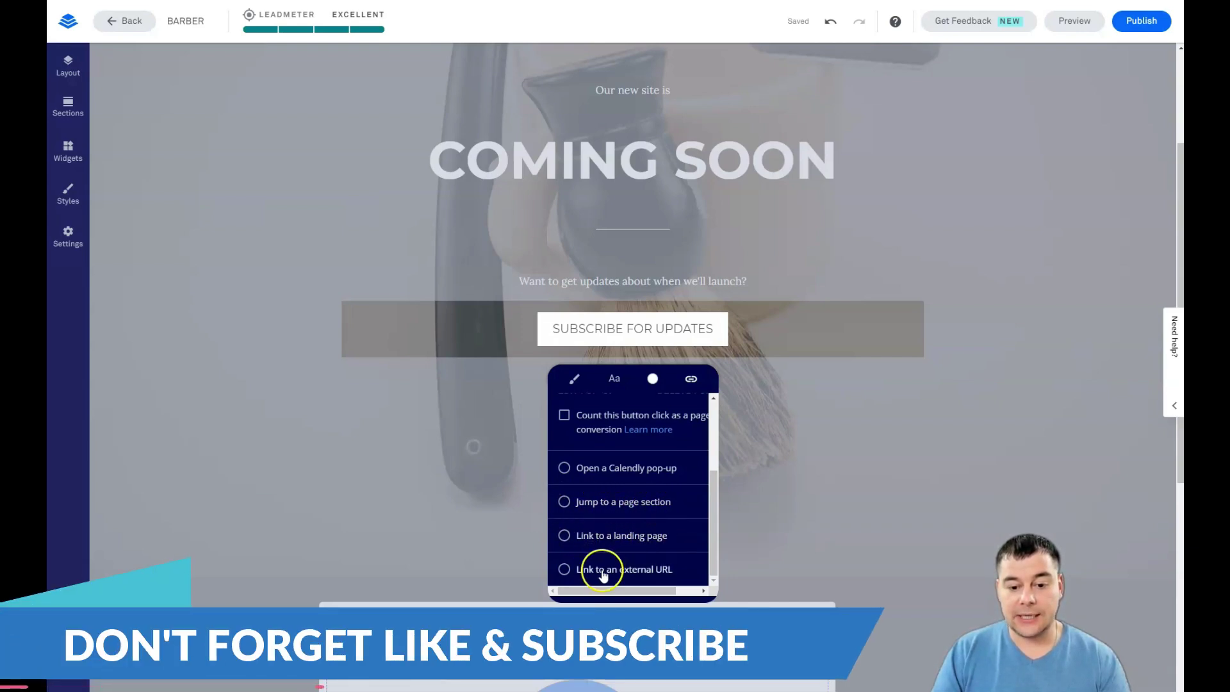
pyautogui.scroll(3, 607, 477)
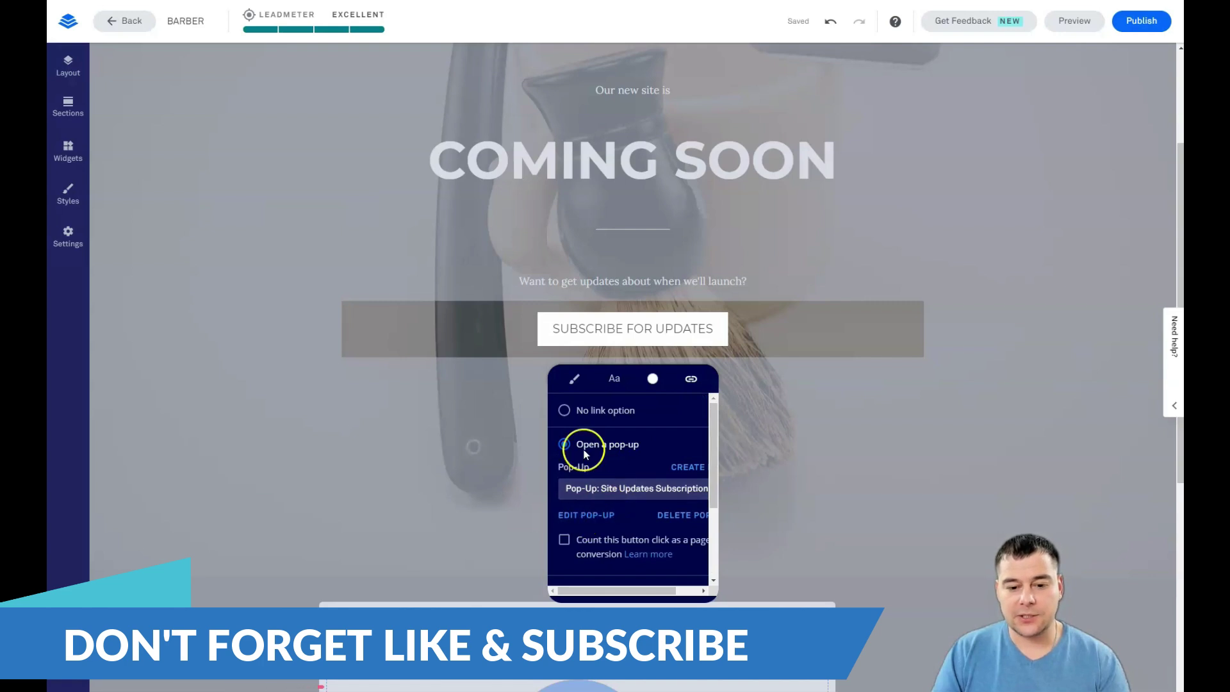
pyautogui.click(585, 515)
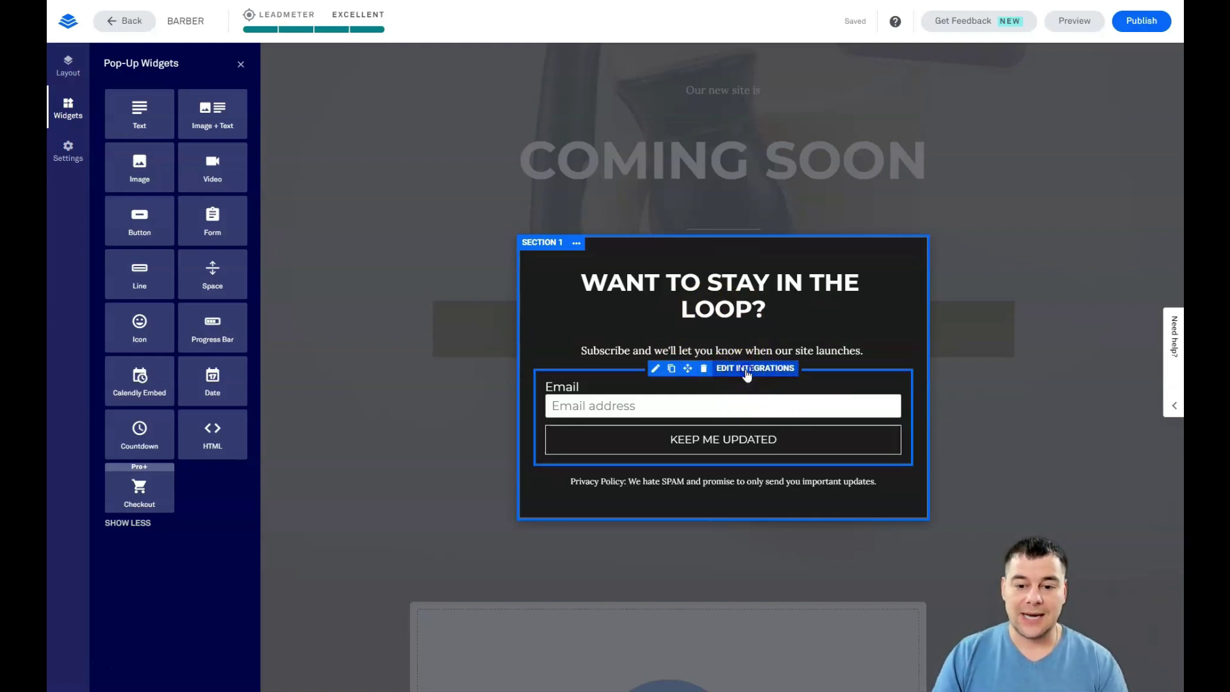
# Step: Open Edit Integrations on the pop-up's email form, which sends to Lead Notifications
pyautogui.click(747, 369)
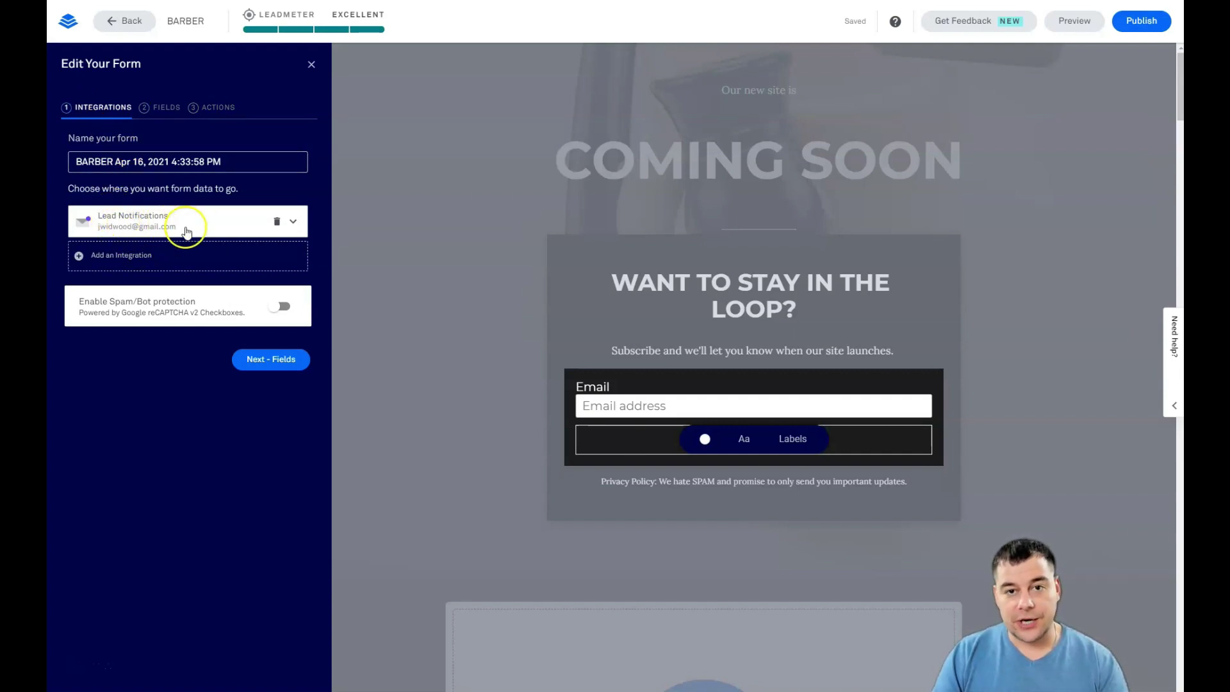
# Step: Choose More Services under Add an Integration to view the Native Integrations catalogue
pyautogui.click(84, 260)
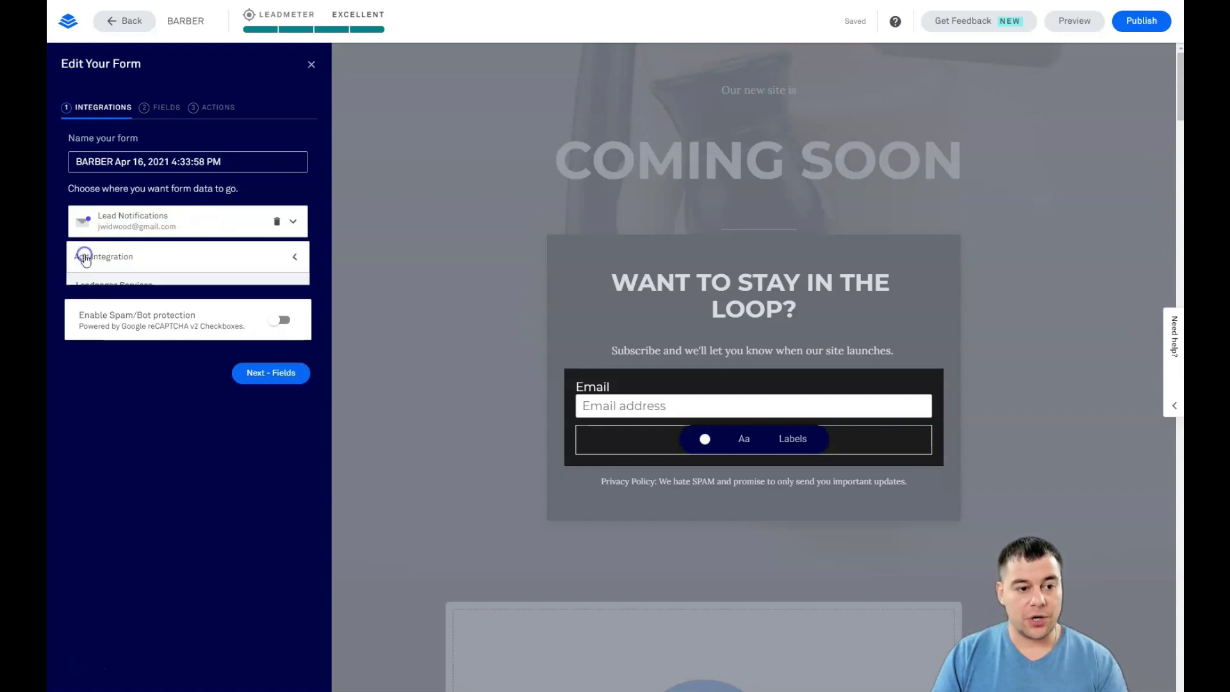
pyautogui.click(96, 356)
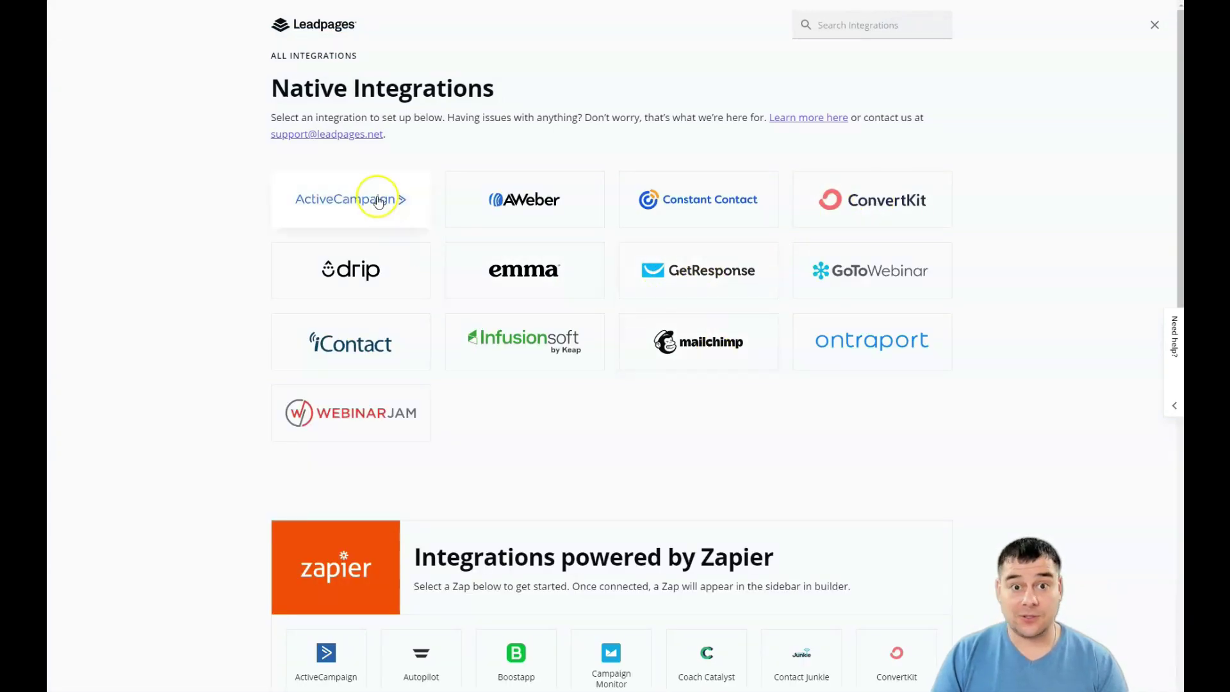
pyautogui.scroll(-2, 672, 307)
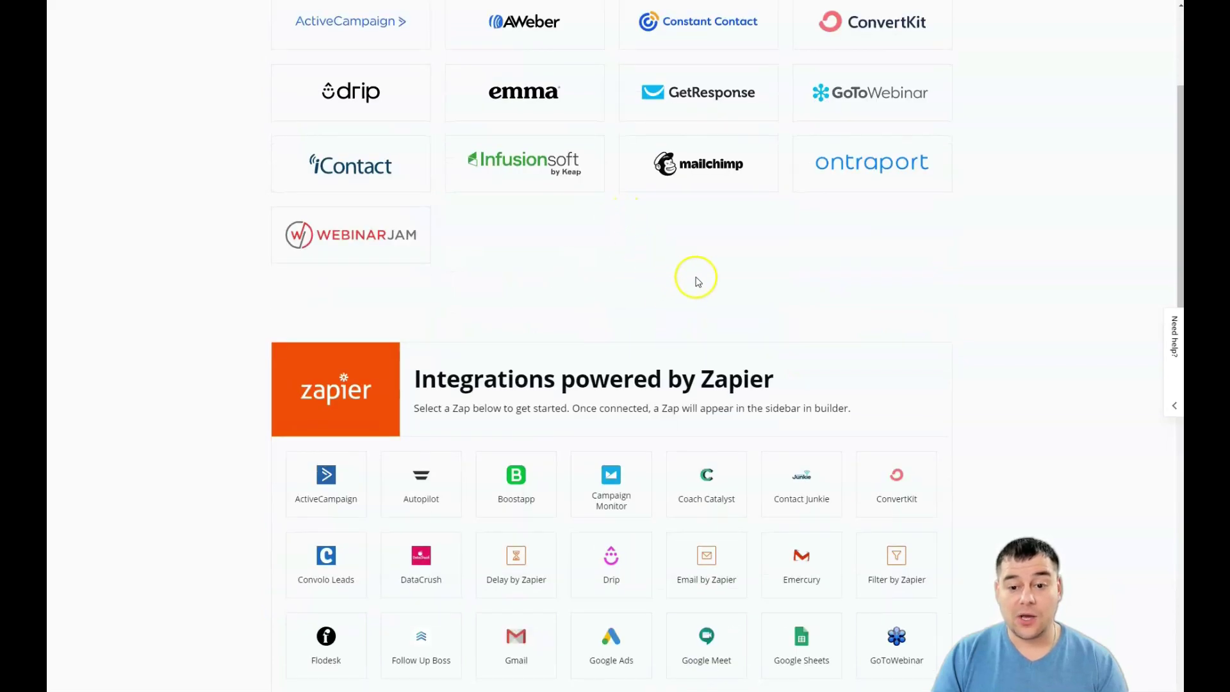
pyautogui.scroll(-1, 721, 279)
pyautogui.scroll(-1, 724, 278)
pyautogui.scroll(-2, 500, 269)
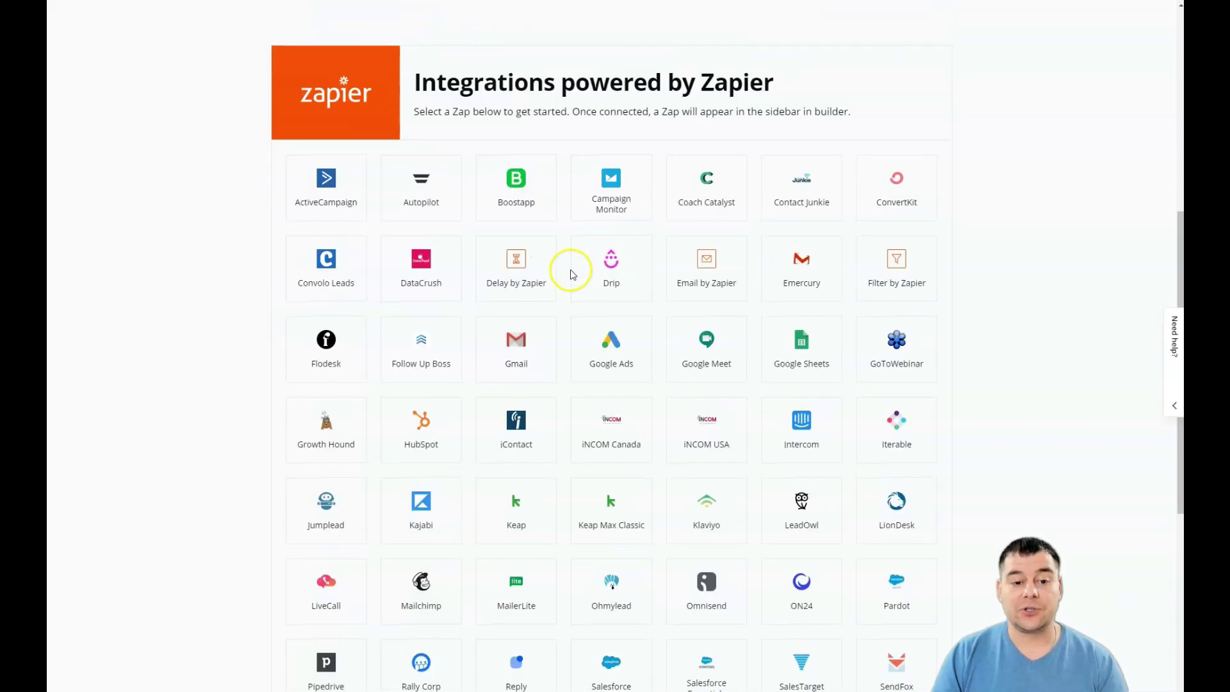
pyautogui.scroll(-3, 701, 308)
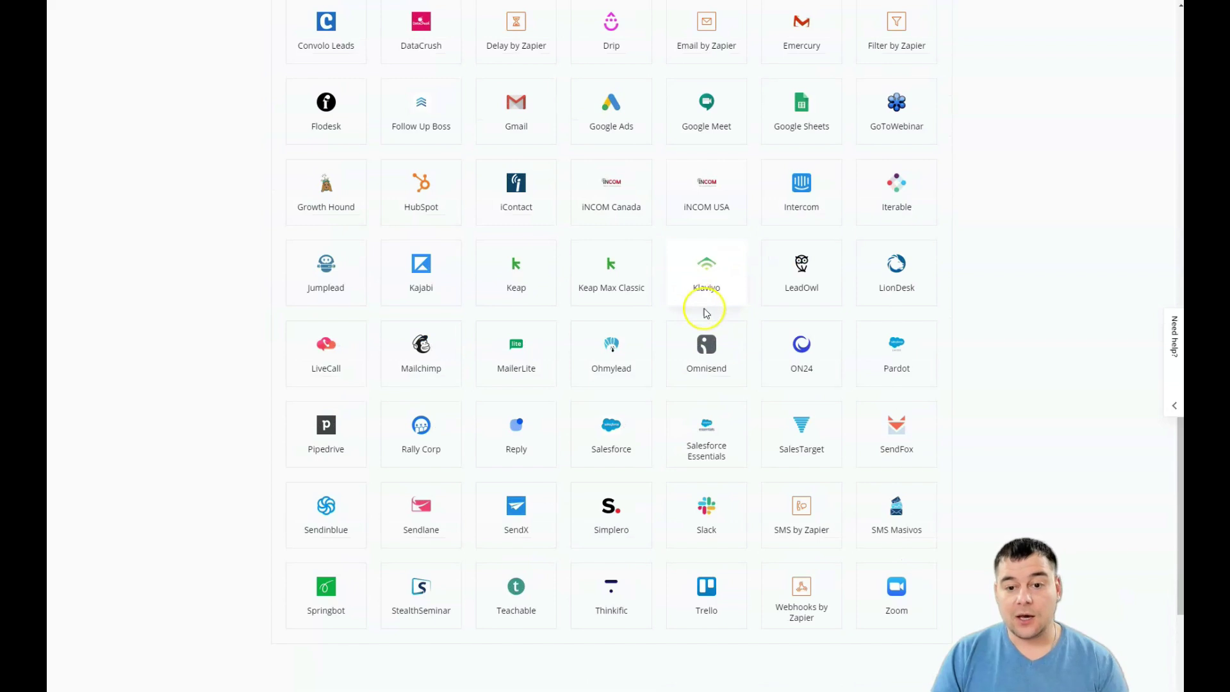
pyautogui.scroll(1, 735, 217)
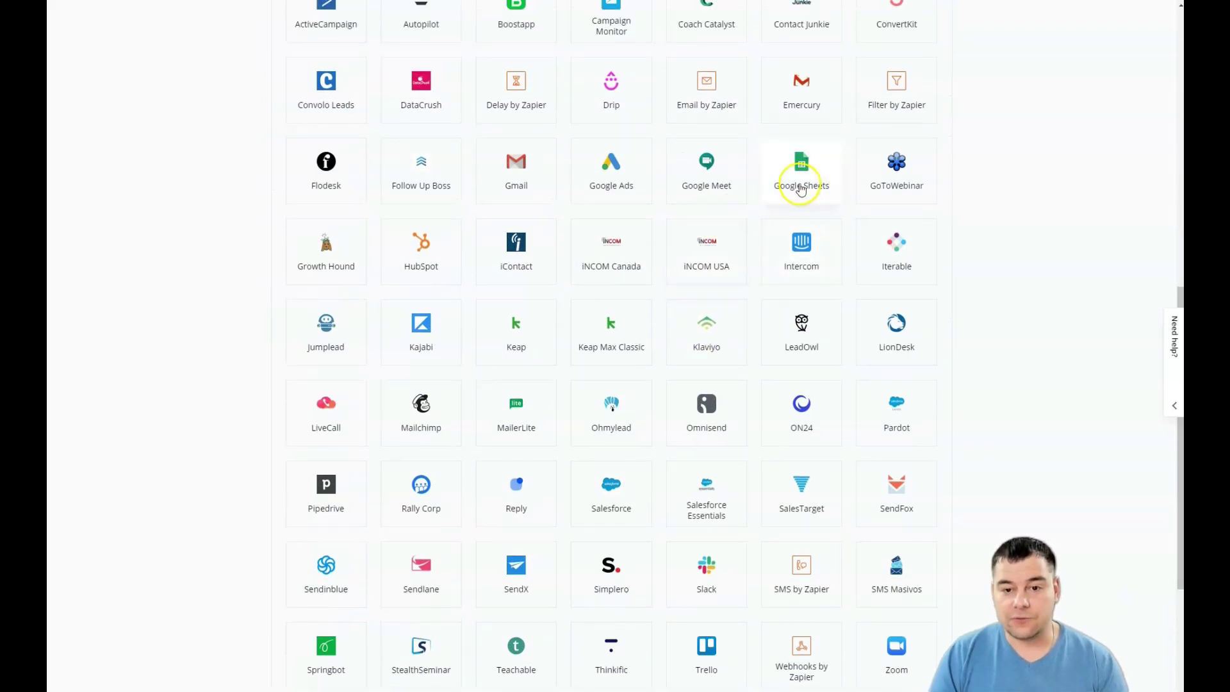
pyautogui.scroll(-2, 884, 453)
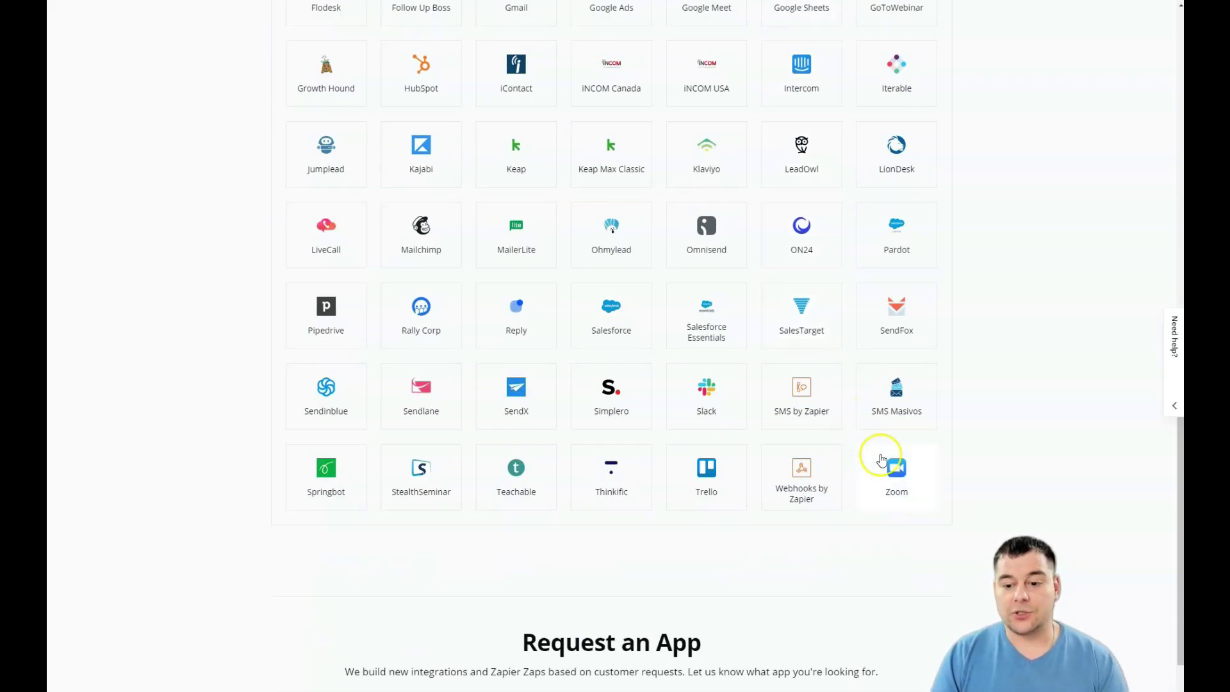
pyautogui.scroll(3, 733, 313)
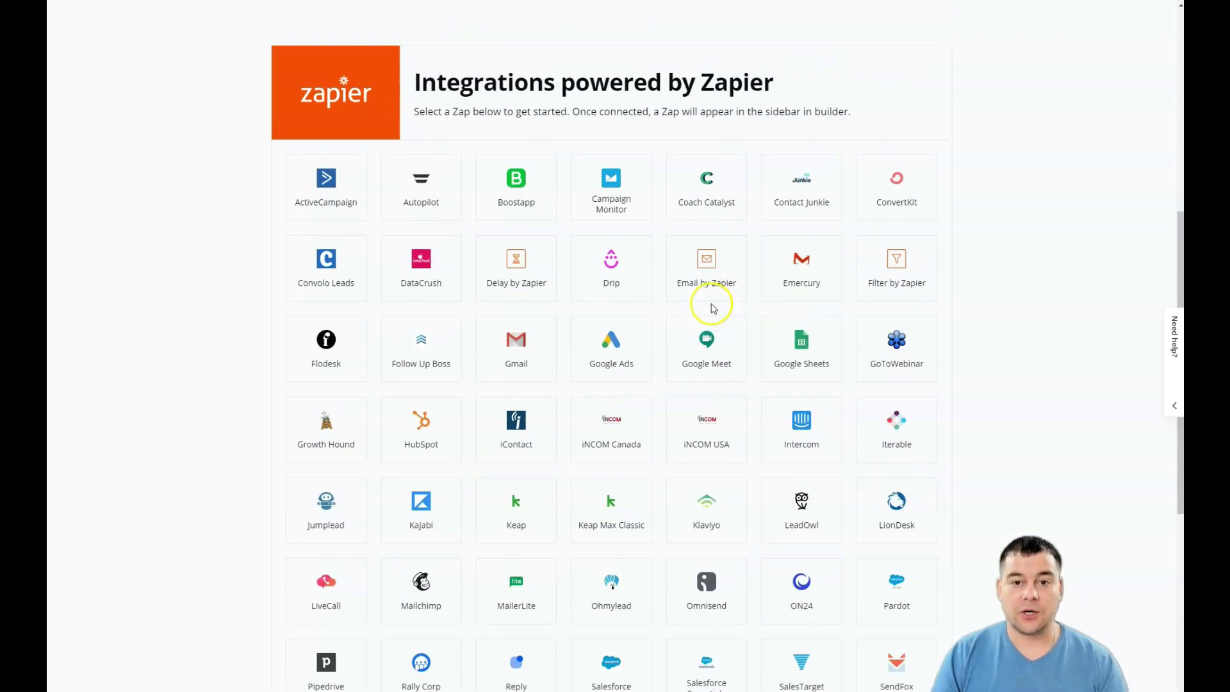
pyautogui.scroll(3, 709, 302)
pyautogui.scroll(1, 714, 308)
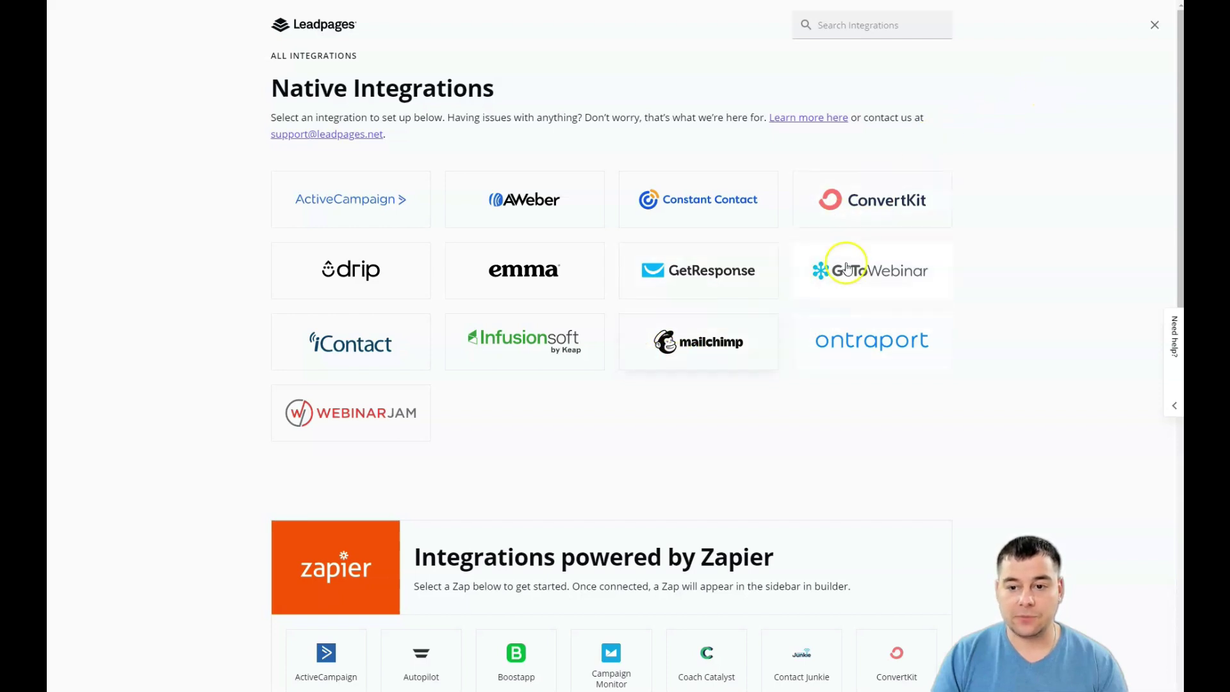
# Step: Close the All Integrations page to return to the Edit Your Form panel
pyautogui.click(1156, 27)
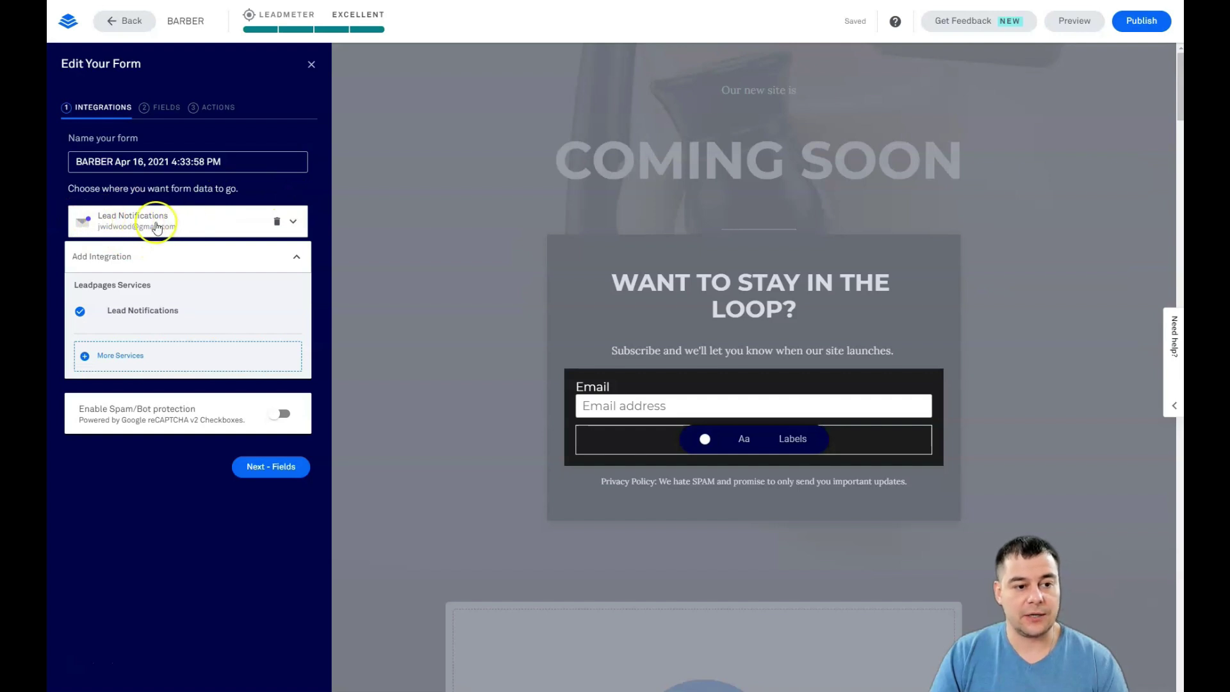
# Step: Add a First Name field to the pop-up form and place it above Email
pyautogui.click(159, 109)
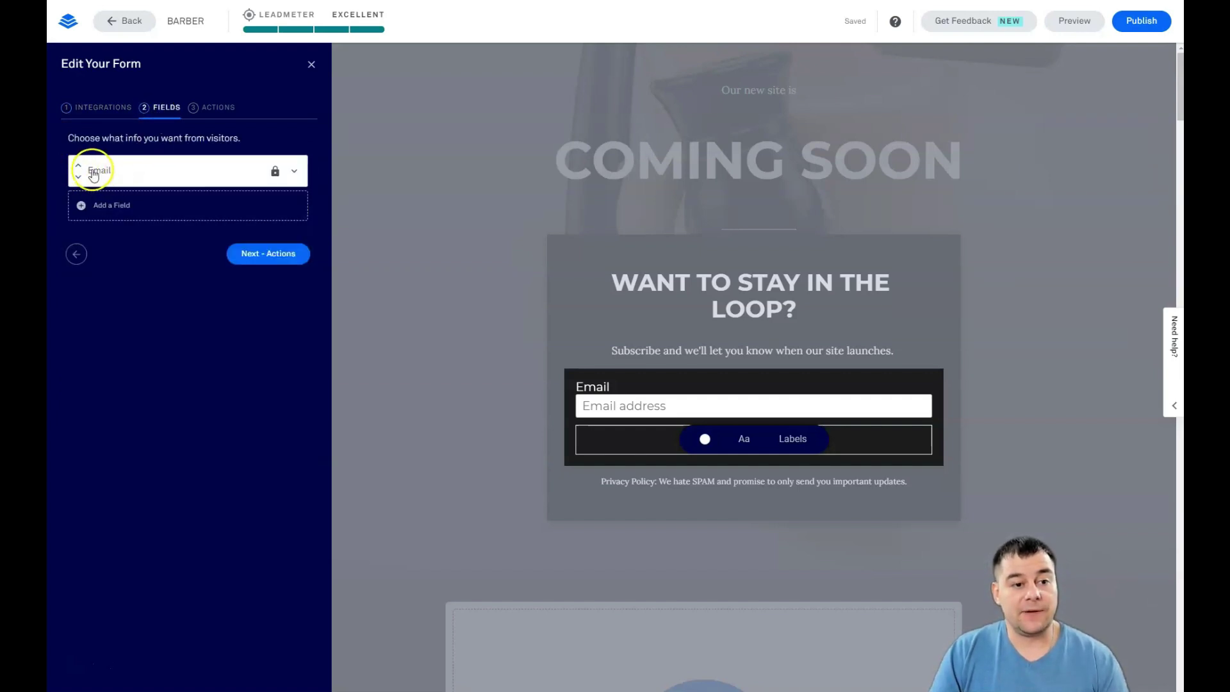
pyautogui.click(85, 205)
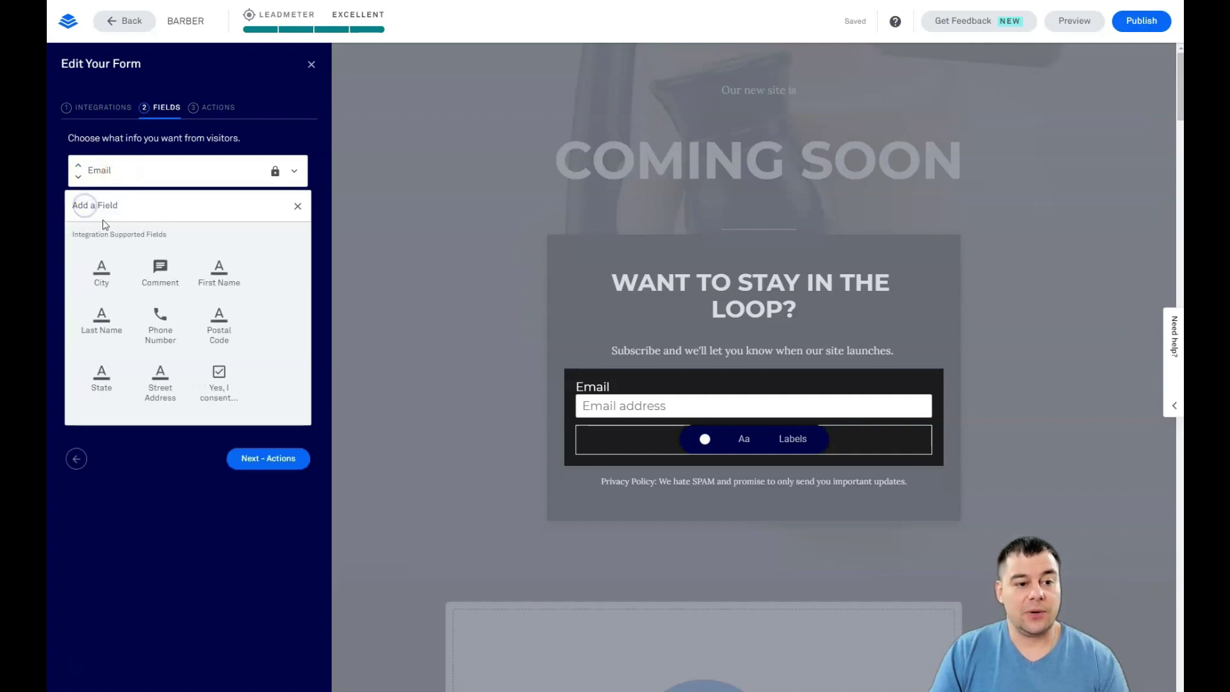
pyautogui.click(219, 274)
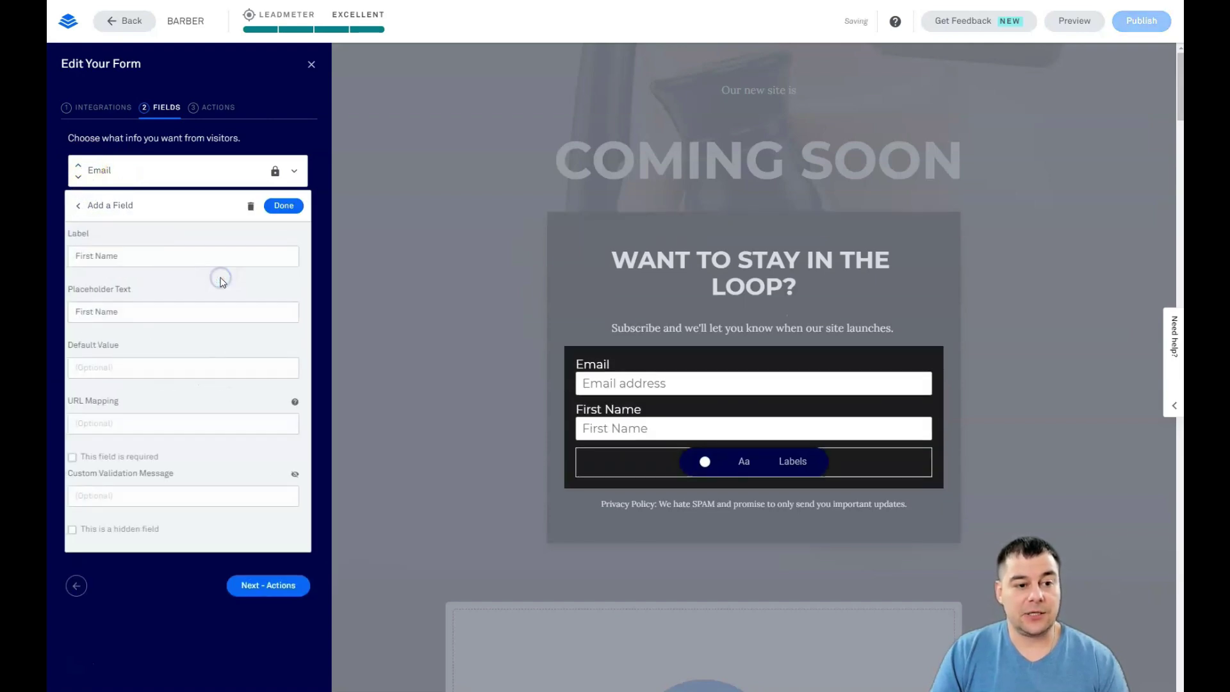
pyautogui.click(276, 205)
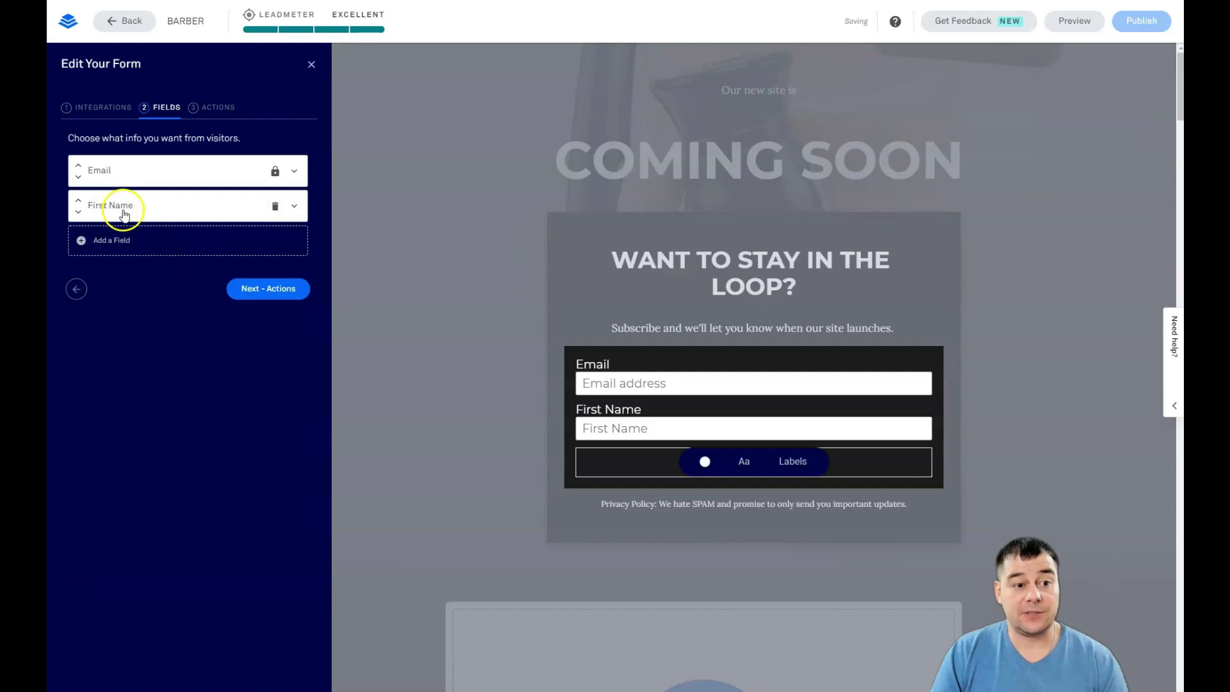
pyautogui.click(77, 201)
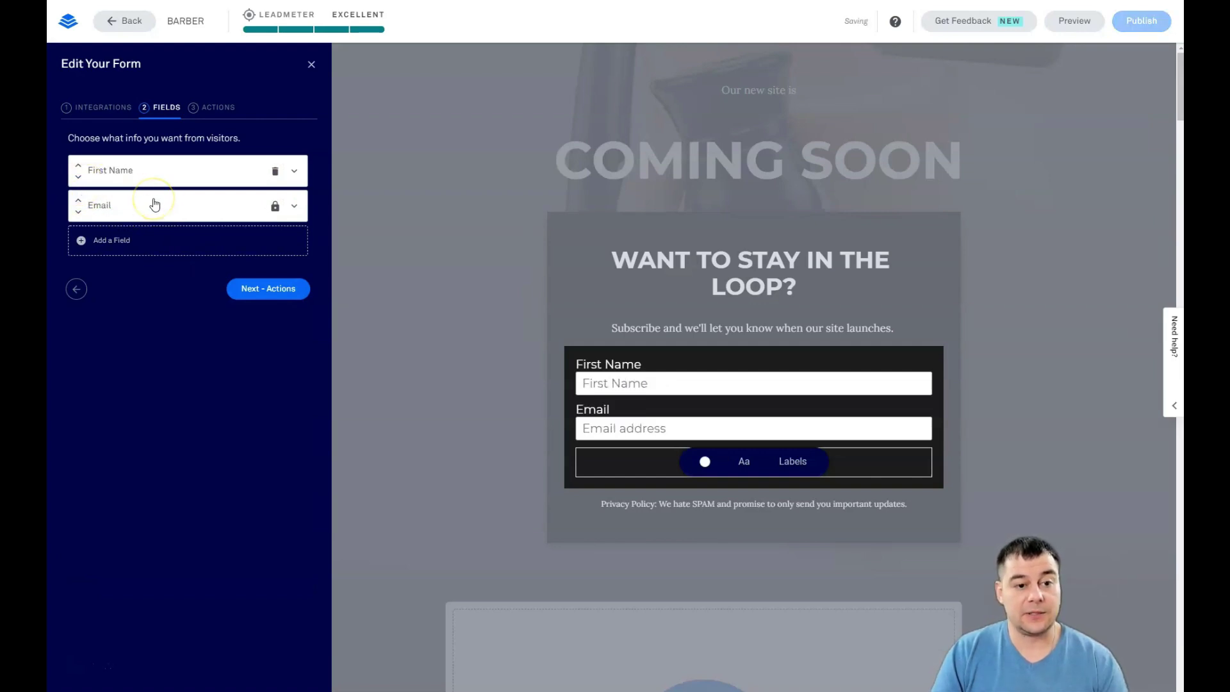
# Step: Add a Phone Number field, then delete it, leaving only First Name and Email
pyautogui.click(102, 239)
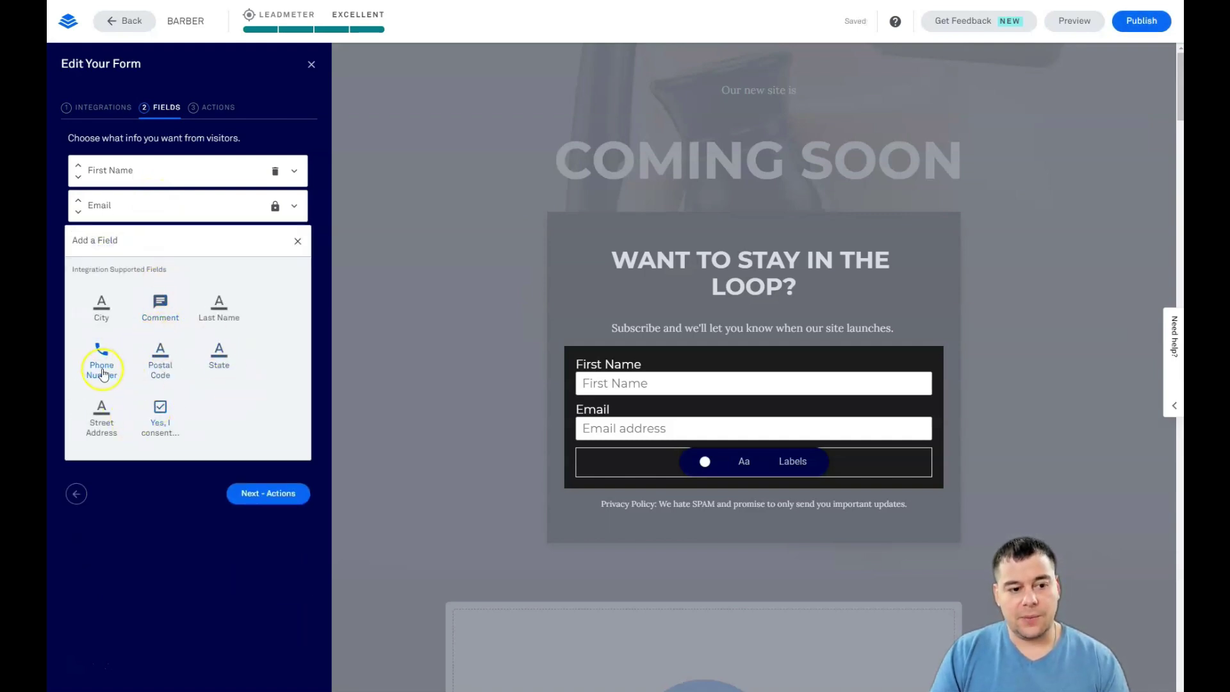
pyautogui.click(103, 373)
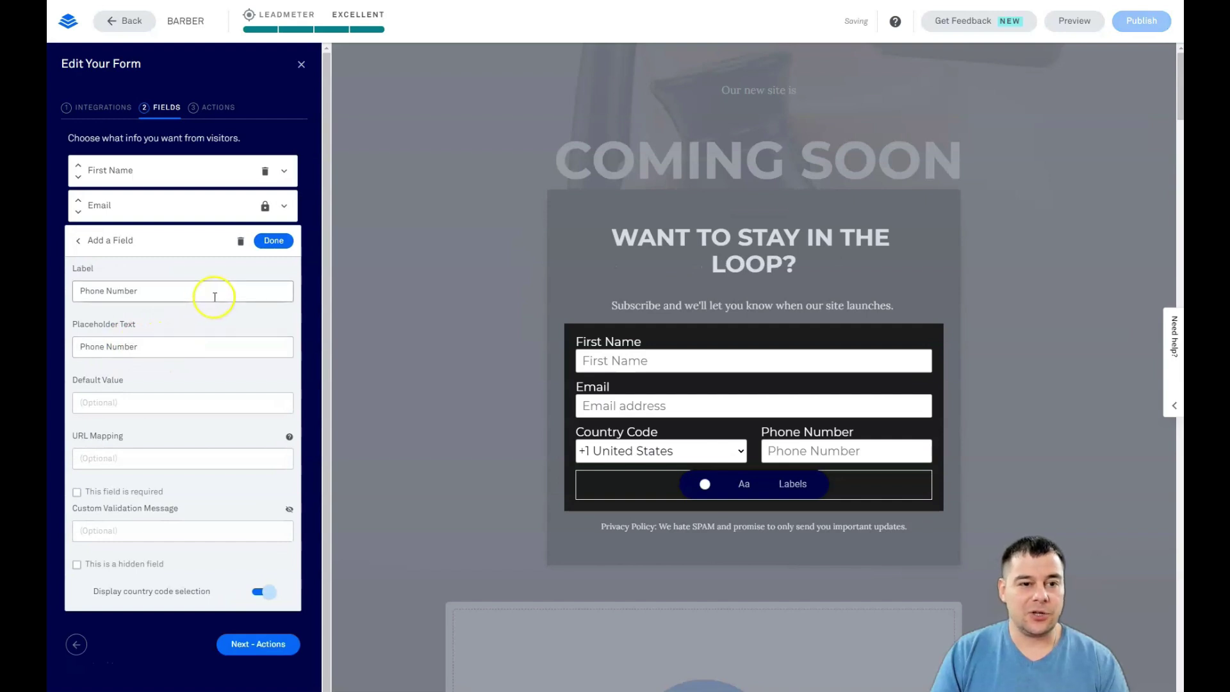
pyautogui.click(273, 241)
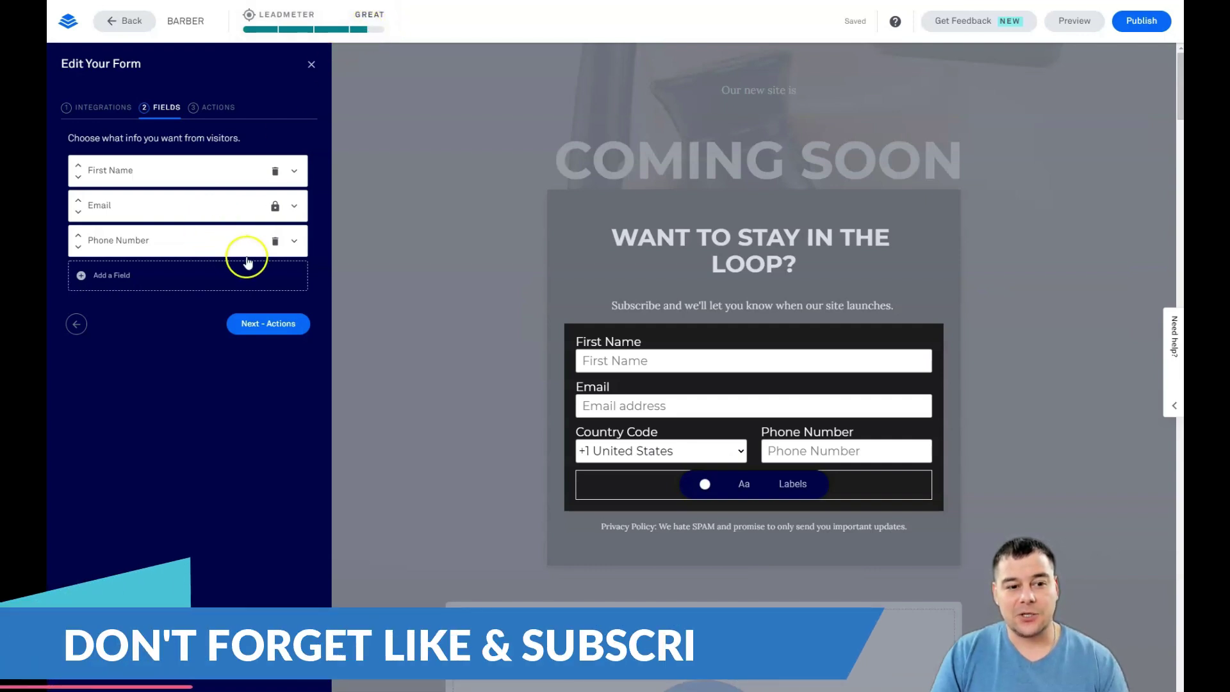
pyautogui.click(276, 242)
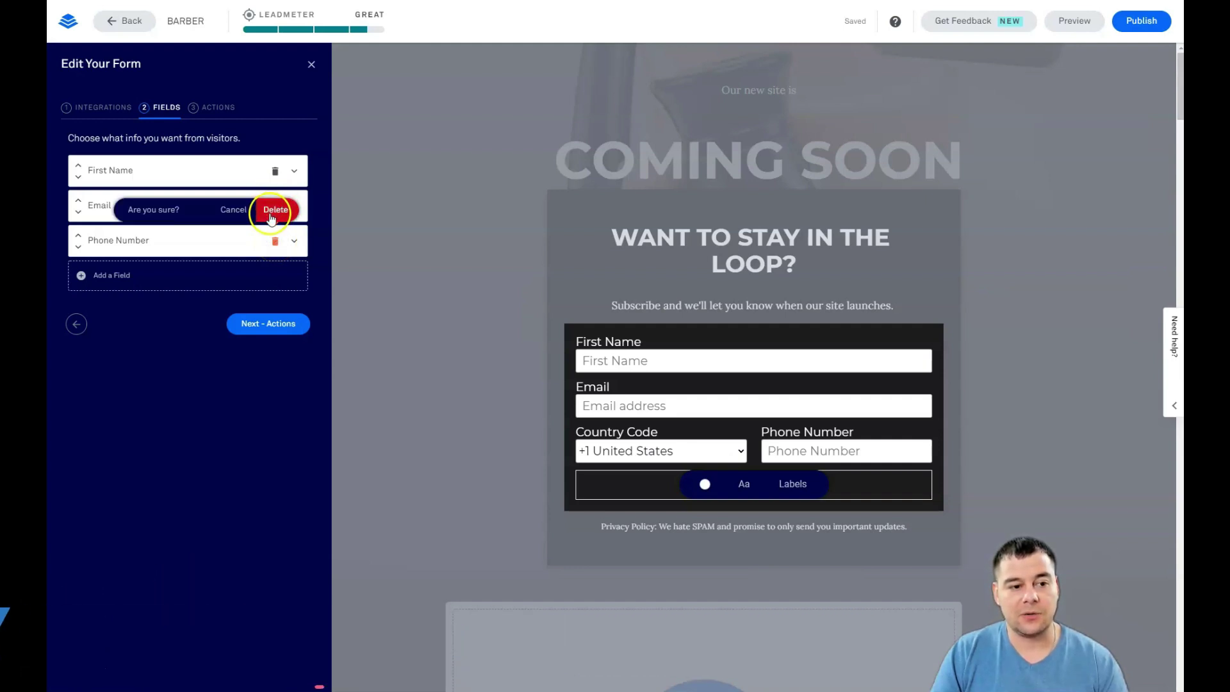
pyautogui.click(274, 209)
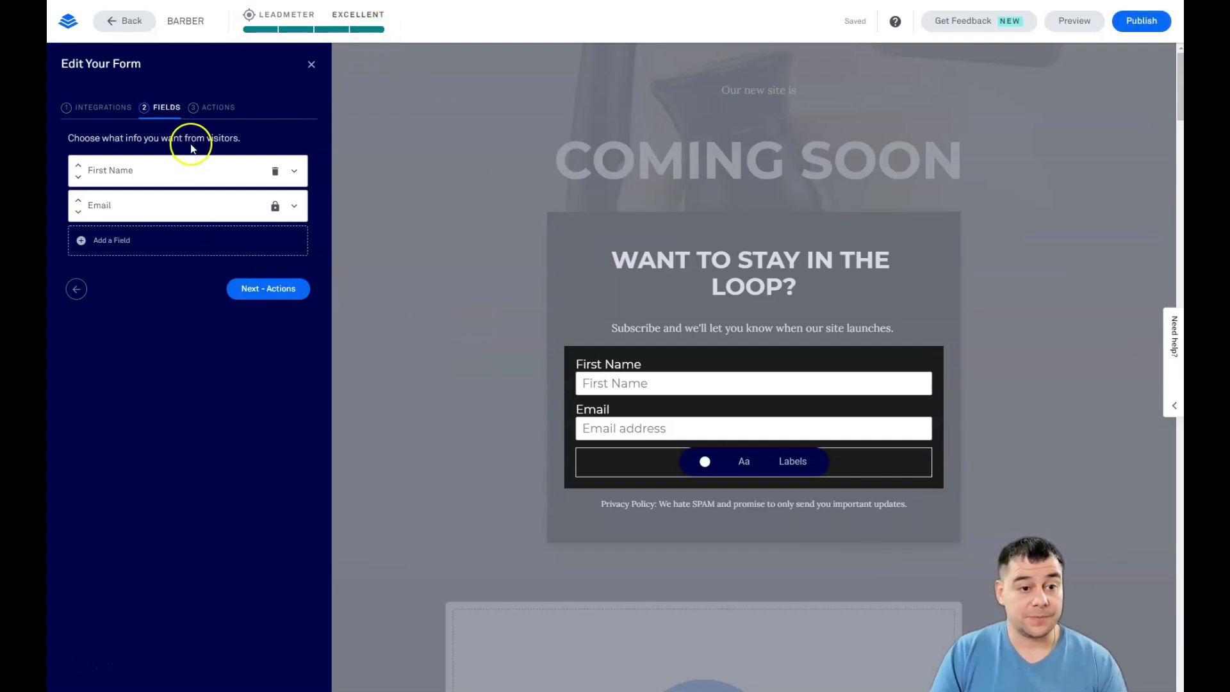
pyautogui.click(212, 108)
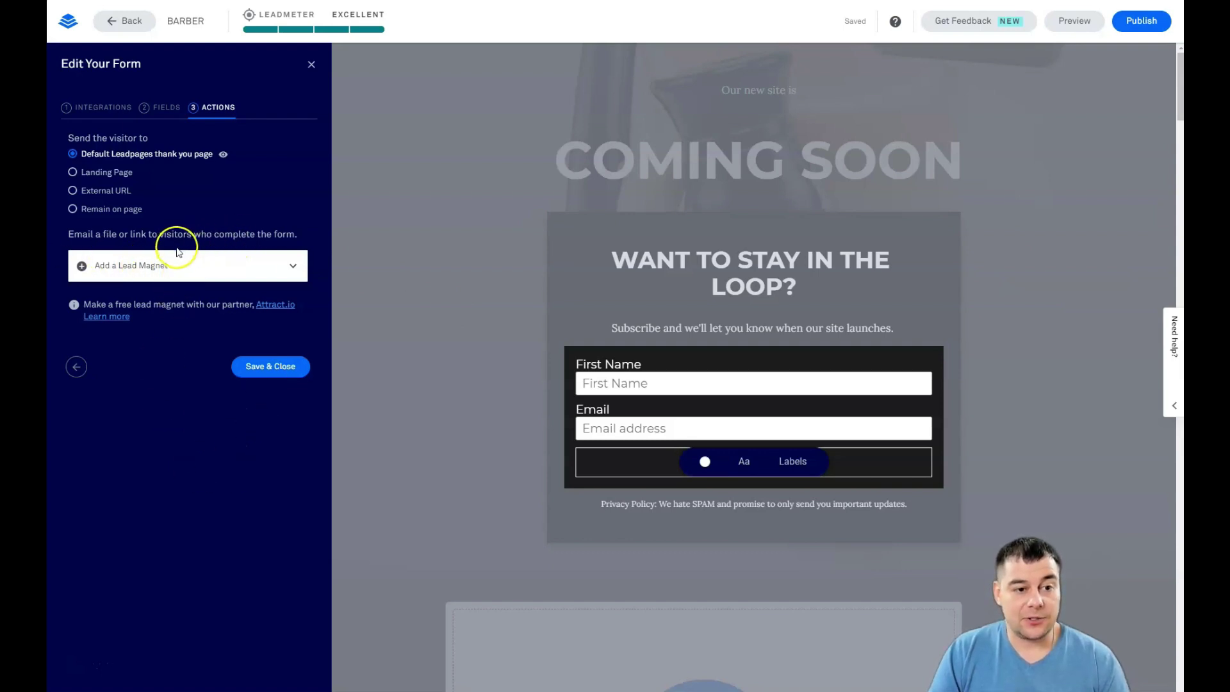
# Step: Keep the default thank-you page and save and close the form editor
pyautogui.click(310, 64)
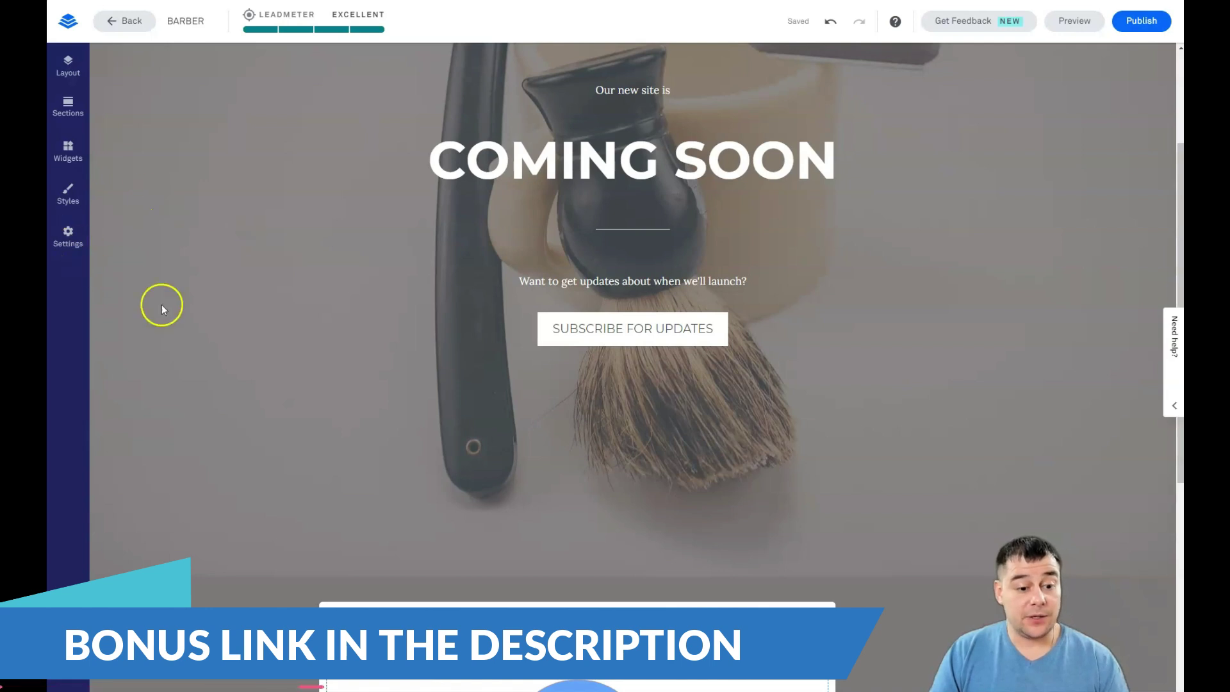
pyautogui.scroll(-2, 252, 383)
pyautogui.scroll(-3, 222, 346)
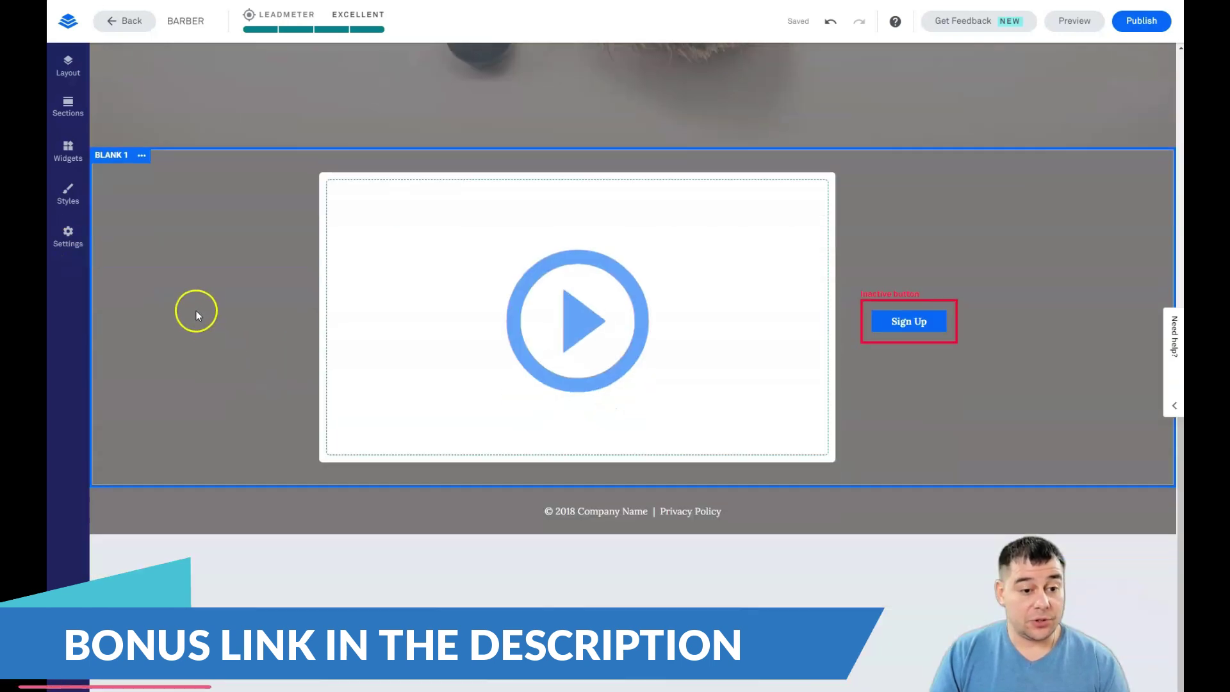
# Step: Delete the Blank 1 video section with its Sign Up button, then bring up Page Settings
pyautogui.click(141, 156)
pyautogui.click(185, 258)
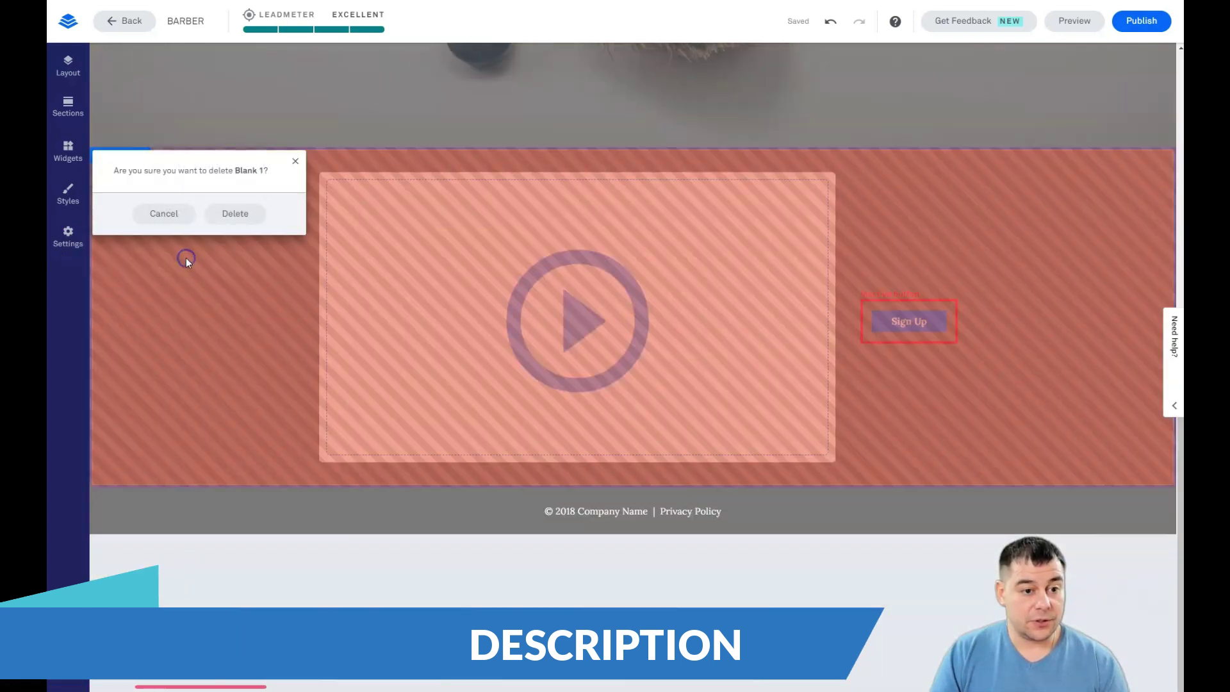
pyautogui.click(235, 213)
pyautogui.scroll(3, 248, 359)
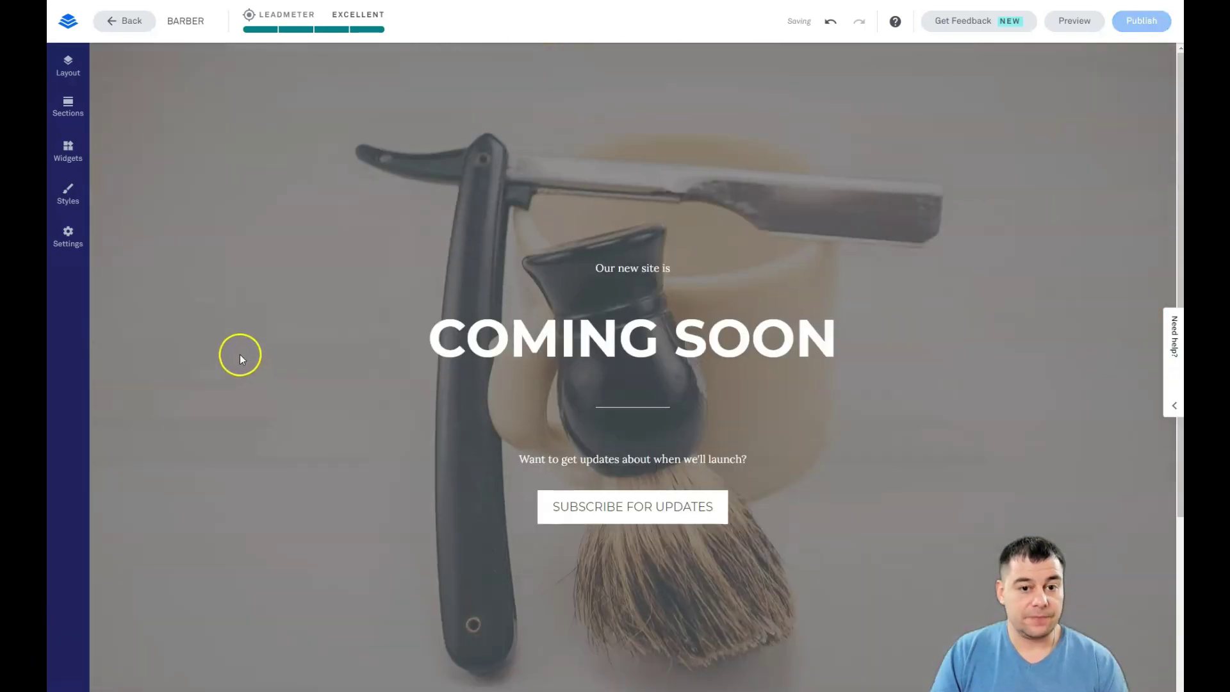
pyautogui.click(67, 236)
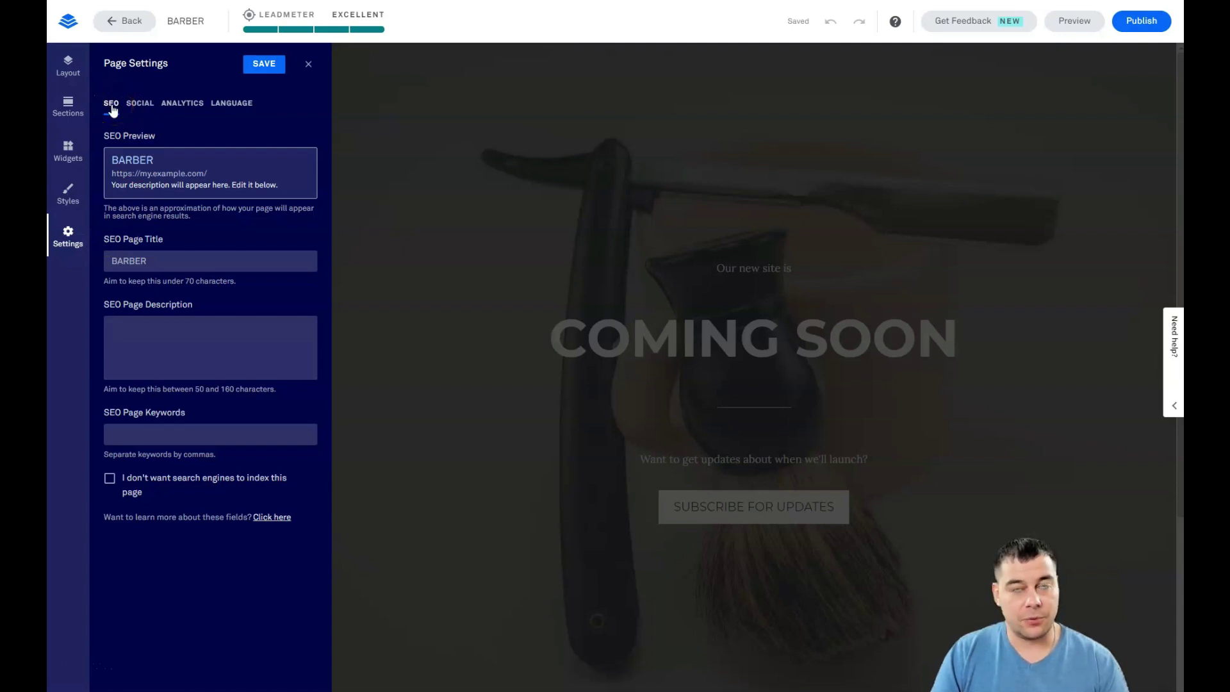
# Step: Review the Social, Analytics and Language page settings, then close the settings panel
pyautogui.click(120, 115)
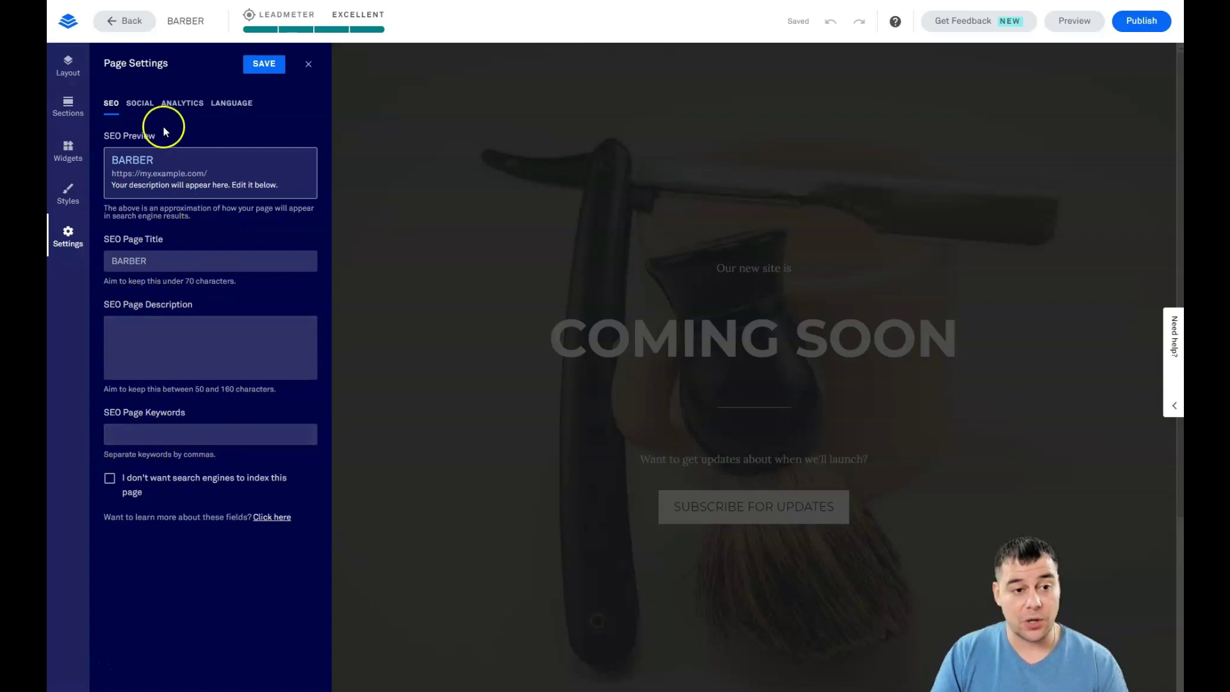
pyautogui.click(145, 107)
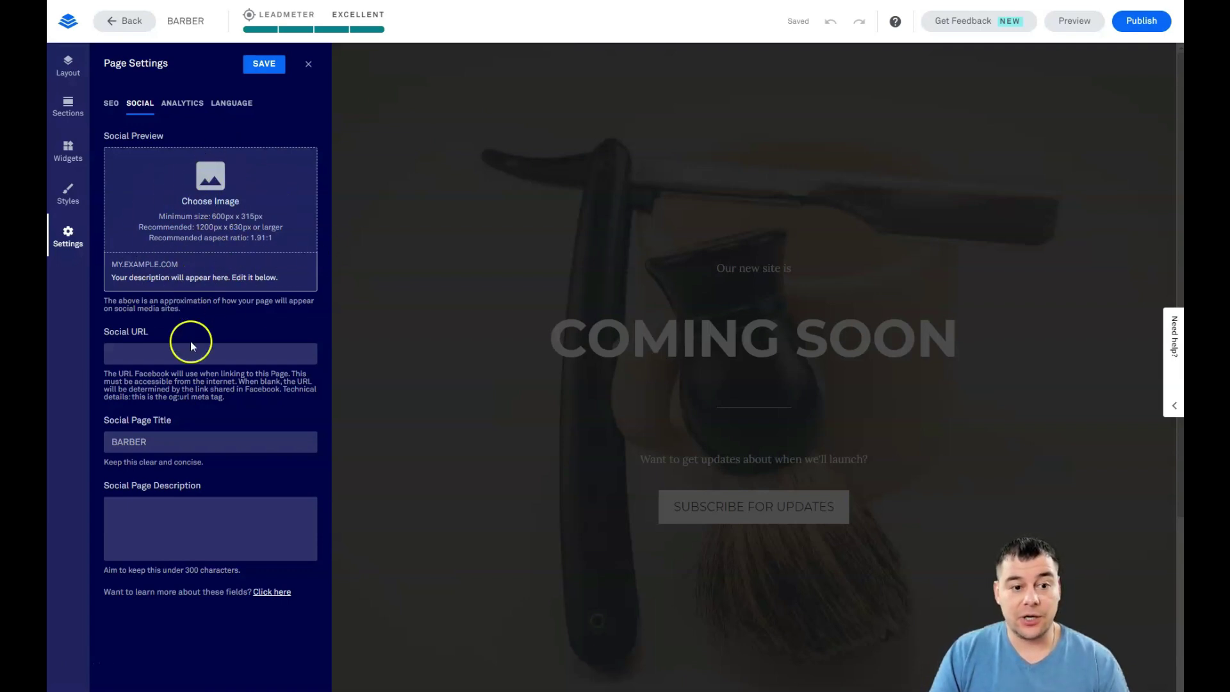
pyautogui.click(181, 104)
pyautogui.click(199, 202)
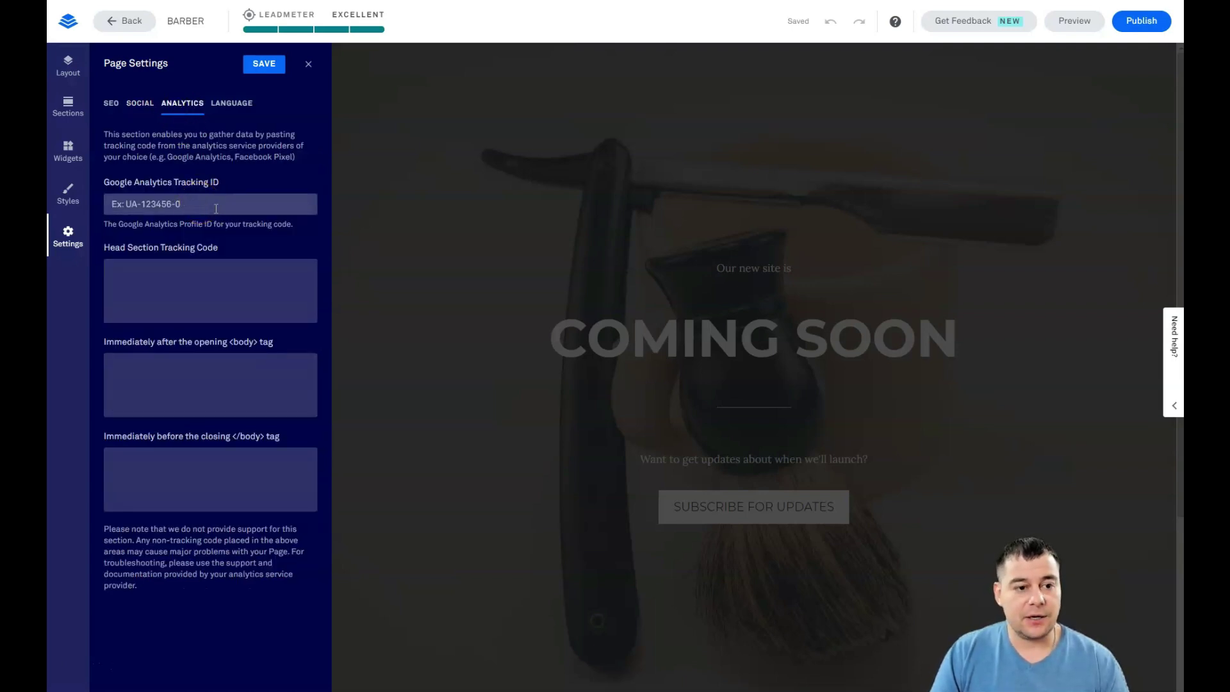
pyautogui.click(228, 104)
pyautogui.click(308, 64)
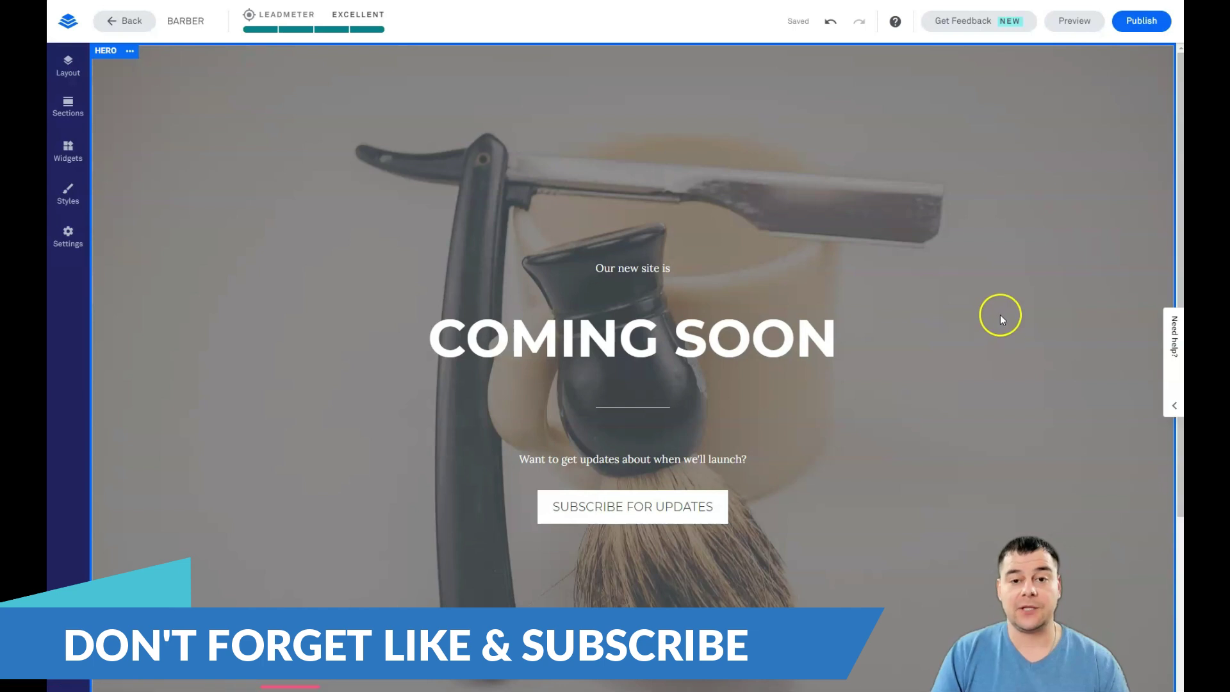
pyautogui.scroll(-1, 1001, 311)
pyautogui.scroll(1, 1002, 311)
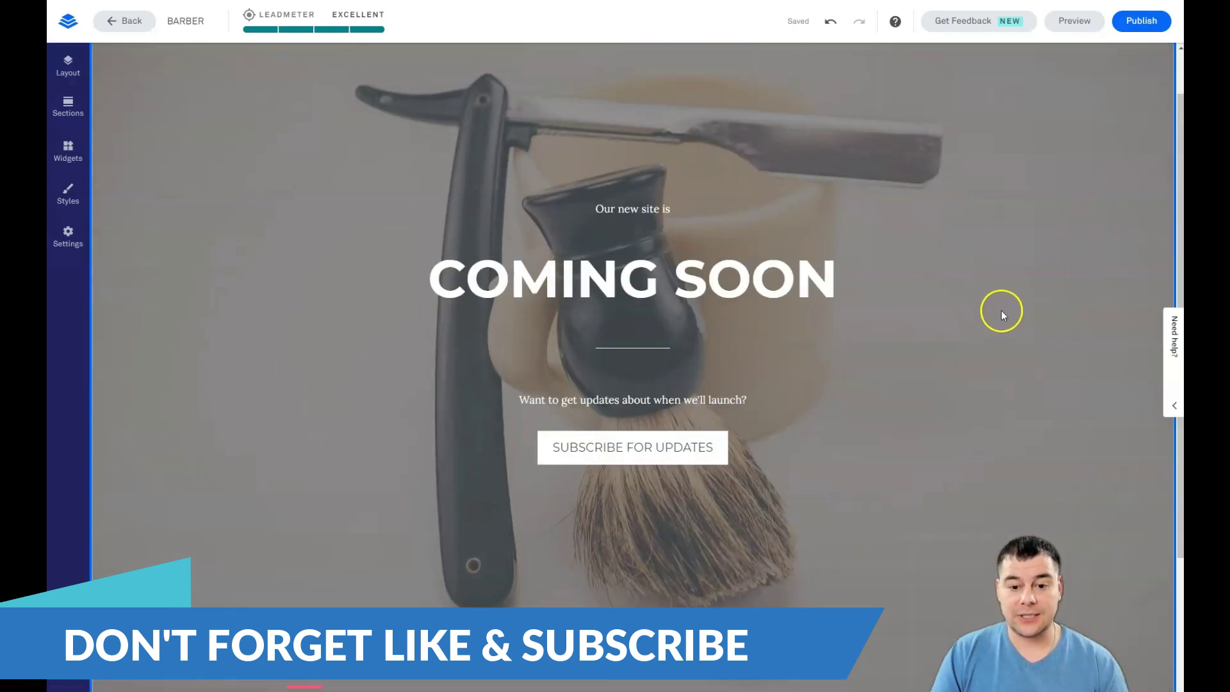
# Step: Switch the Subscribe for Updates button style from Flat to Line
pyautogui.click(539, 419)
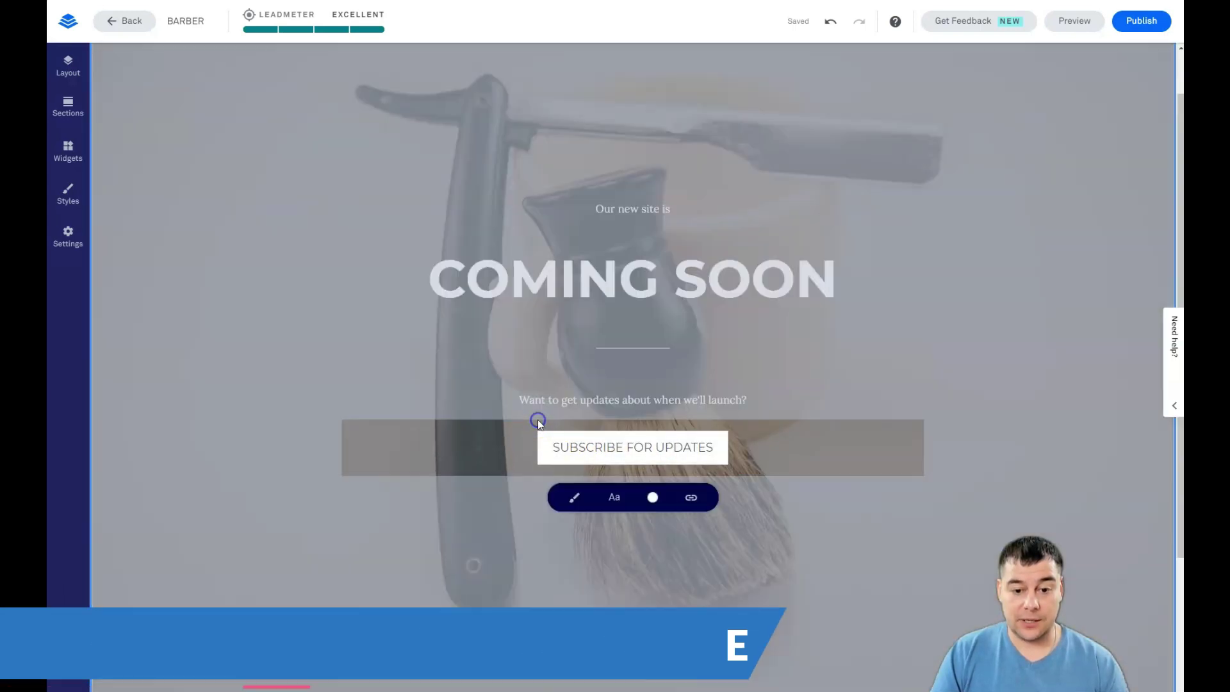
pyautogui.click(574, 497)
pyautogui.scroll(-1, 665, 553)
pyautogui.click(634, 560)
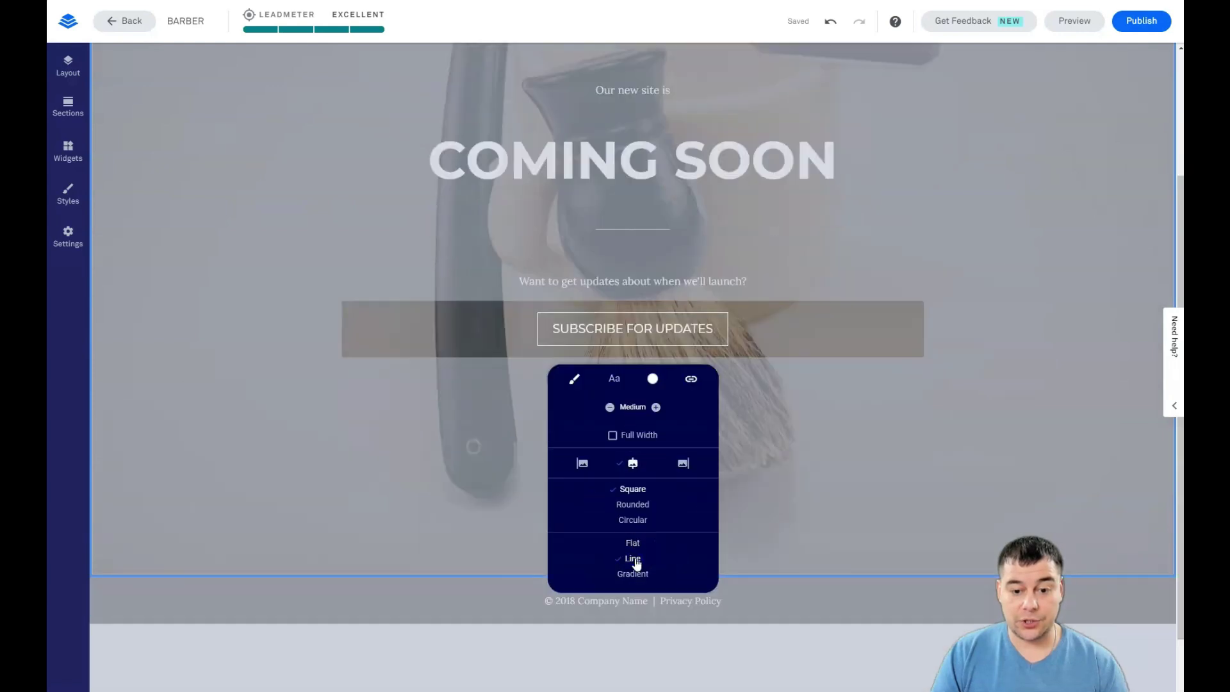
pyautogui.click(810, 415)
pyautogui.scroll(3, 962, 323)
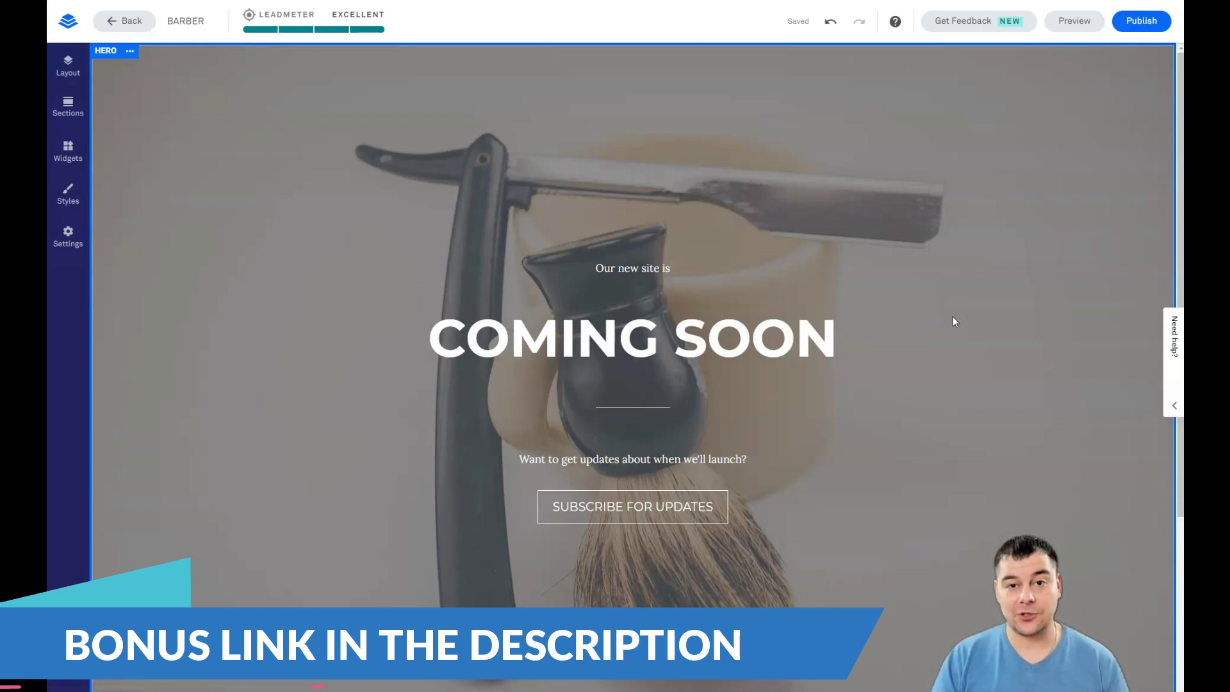
pyautogui.click(962, 322)
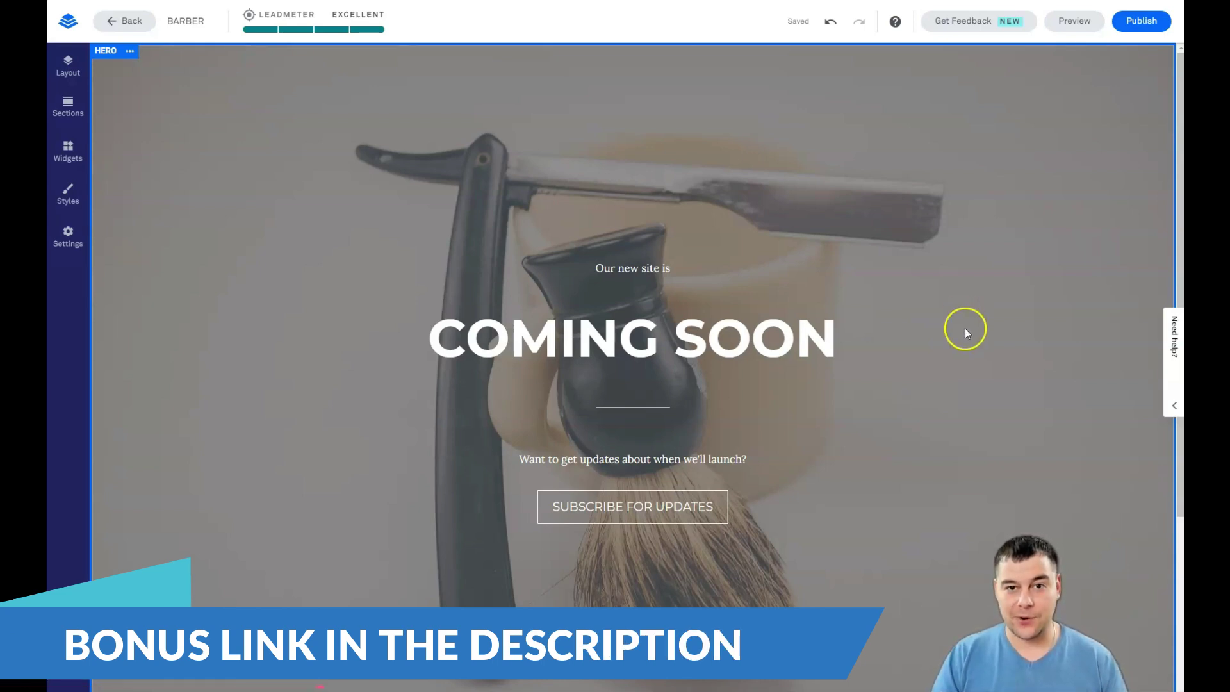